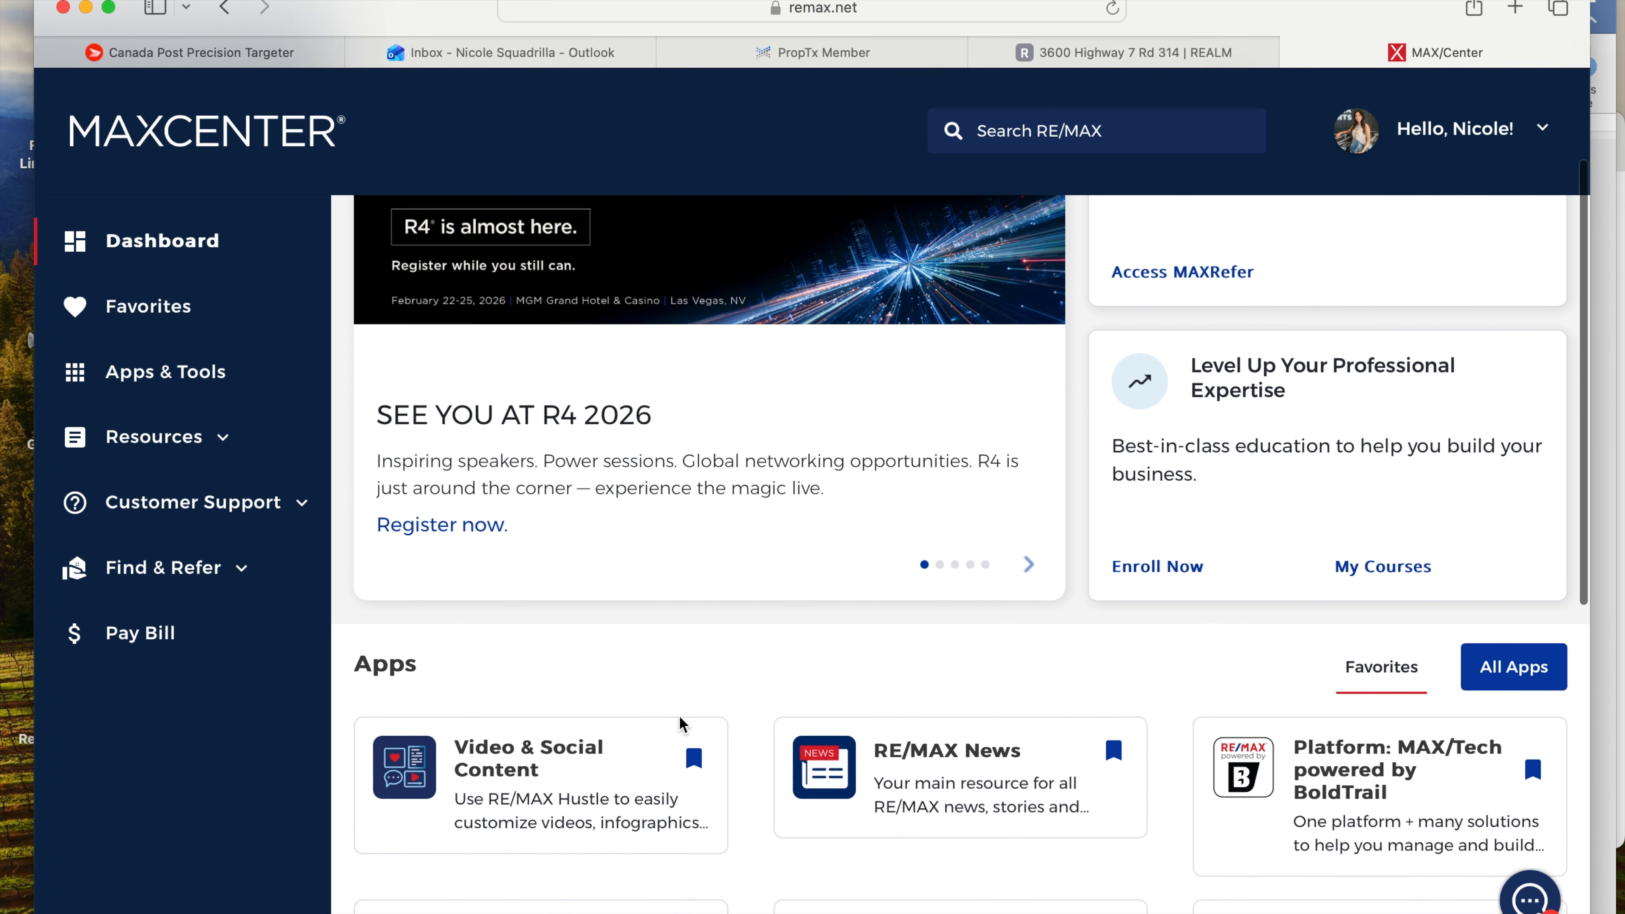
- Open the Apps & Tools page from the MAXCENTER sidebar and browse the listed apps
scroll(680, 715, up, 6)
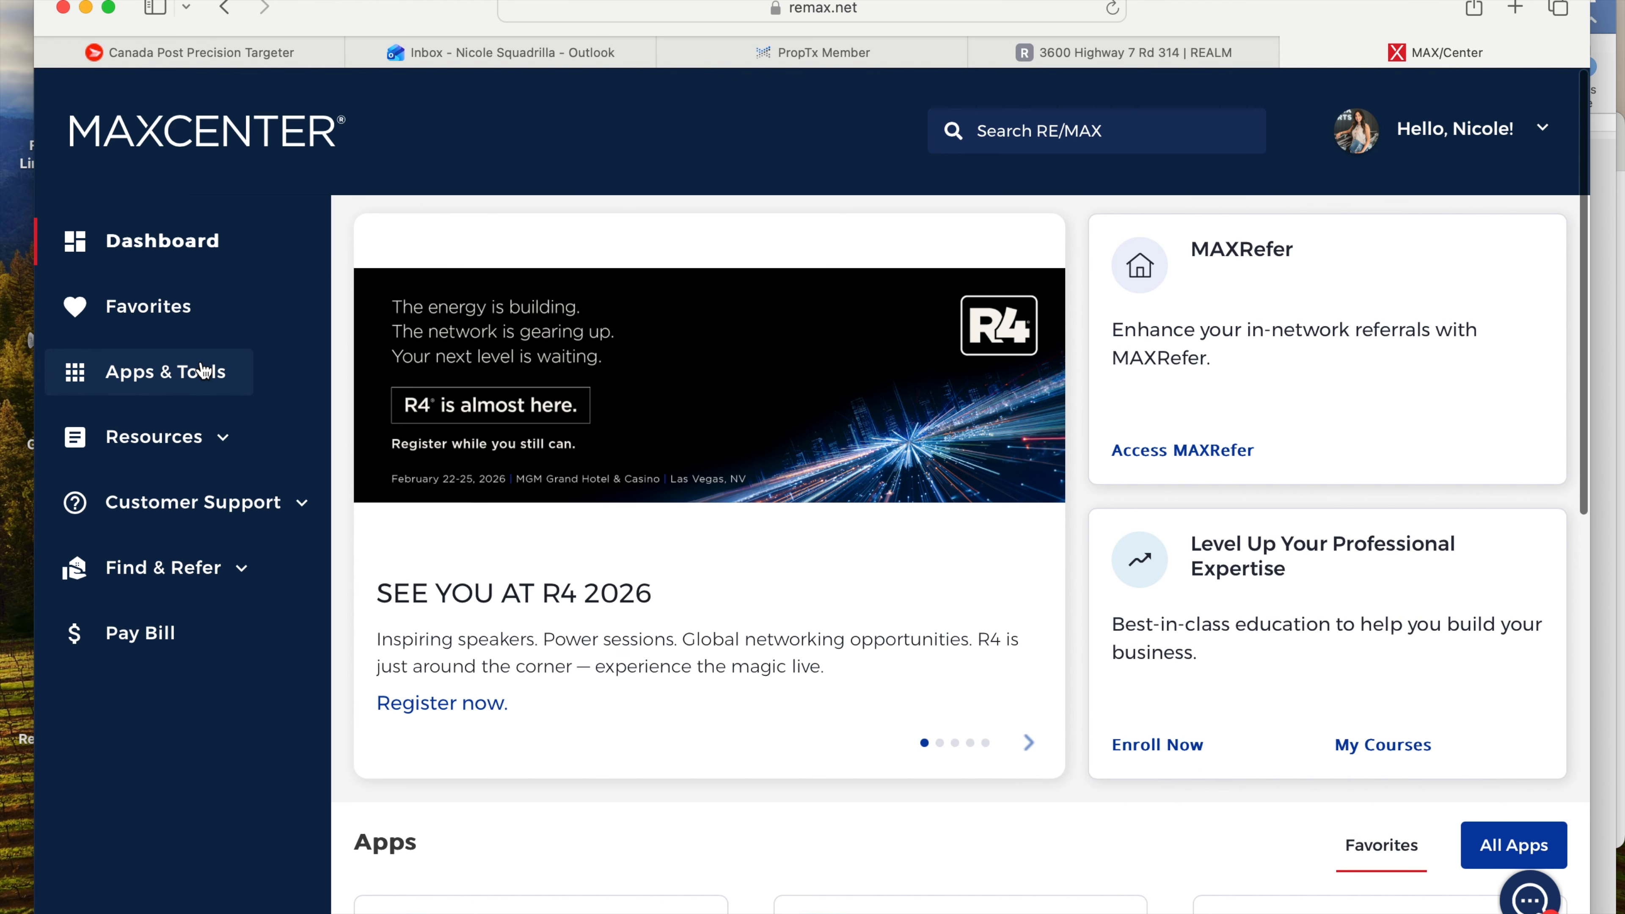
click(134, 385)
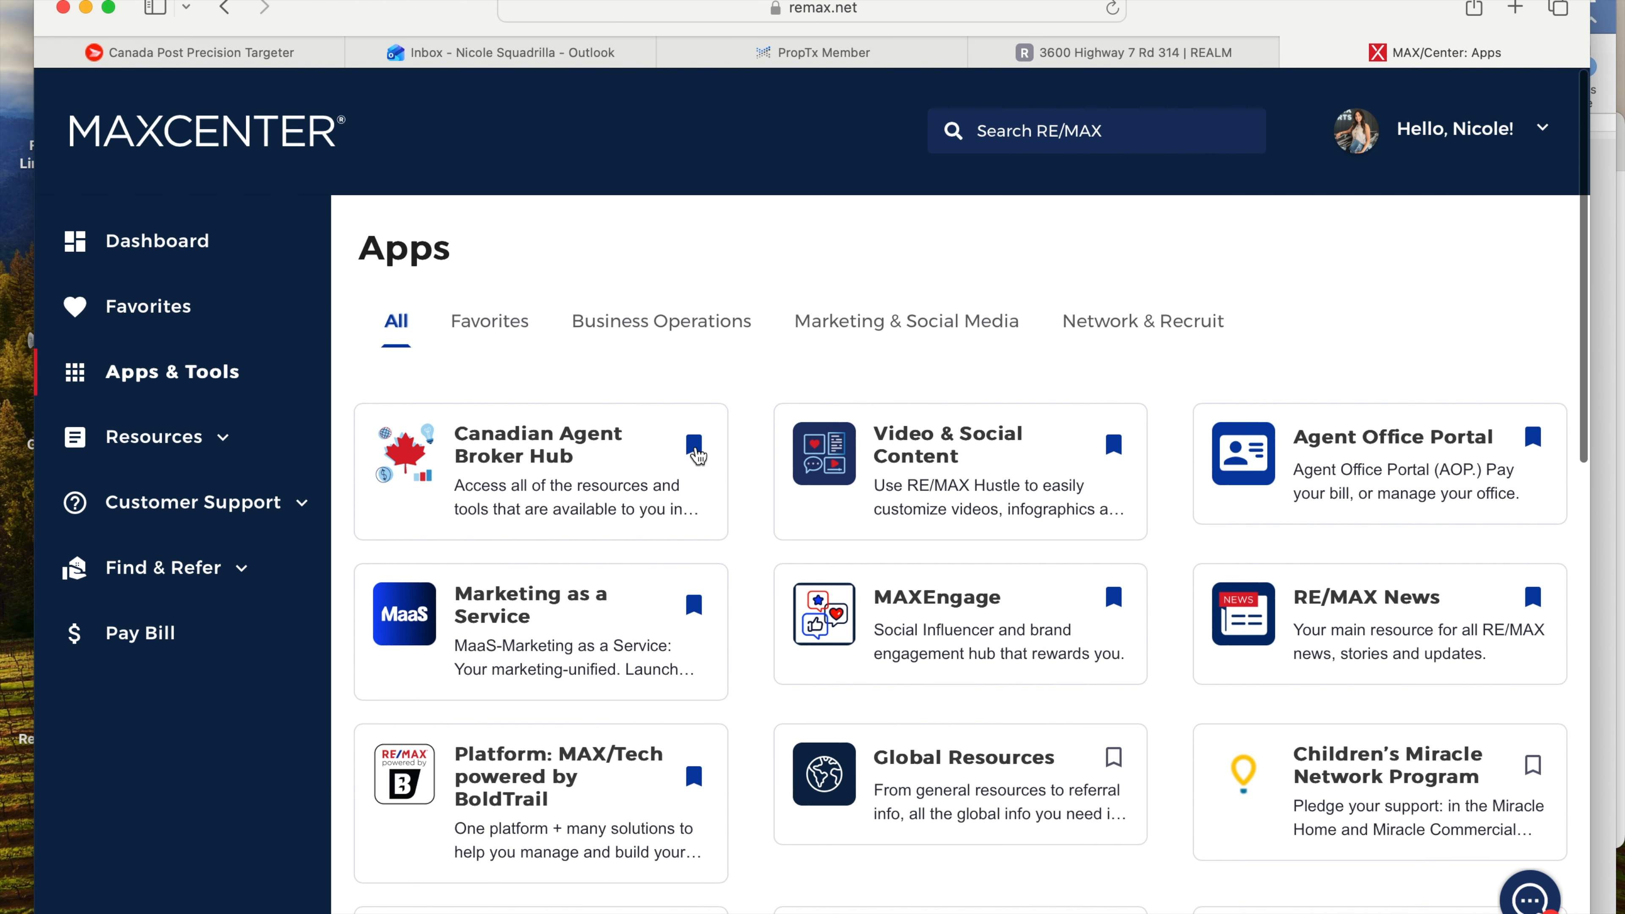
scroll(695, 449, down, 1)
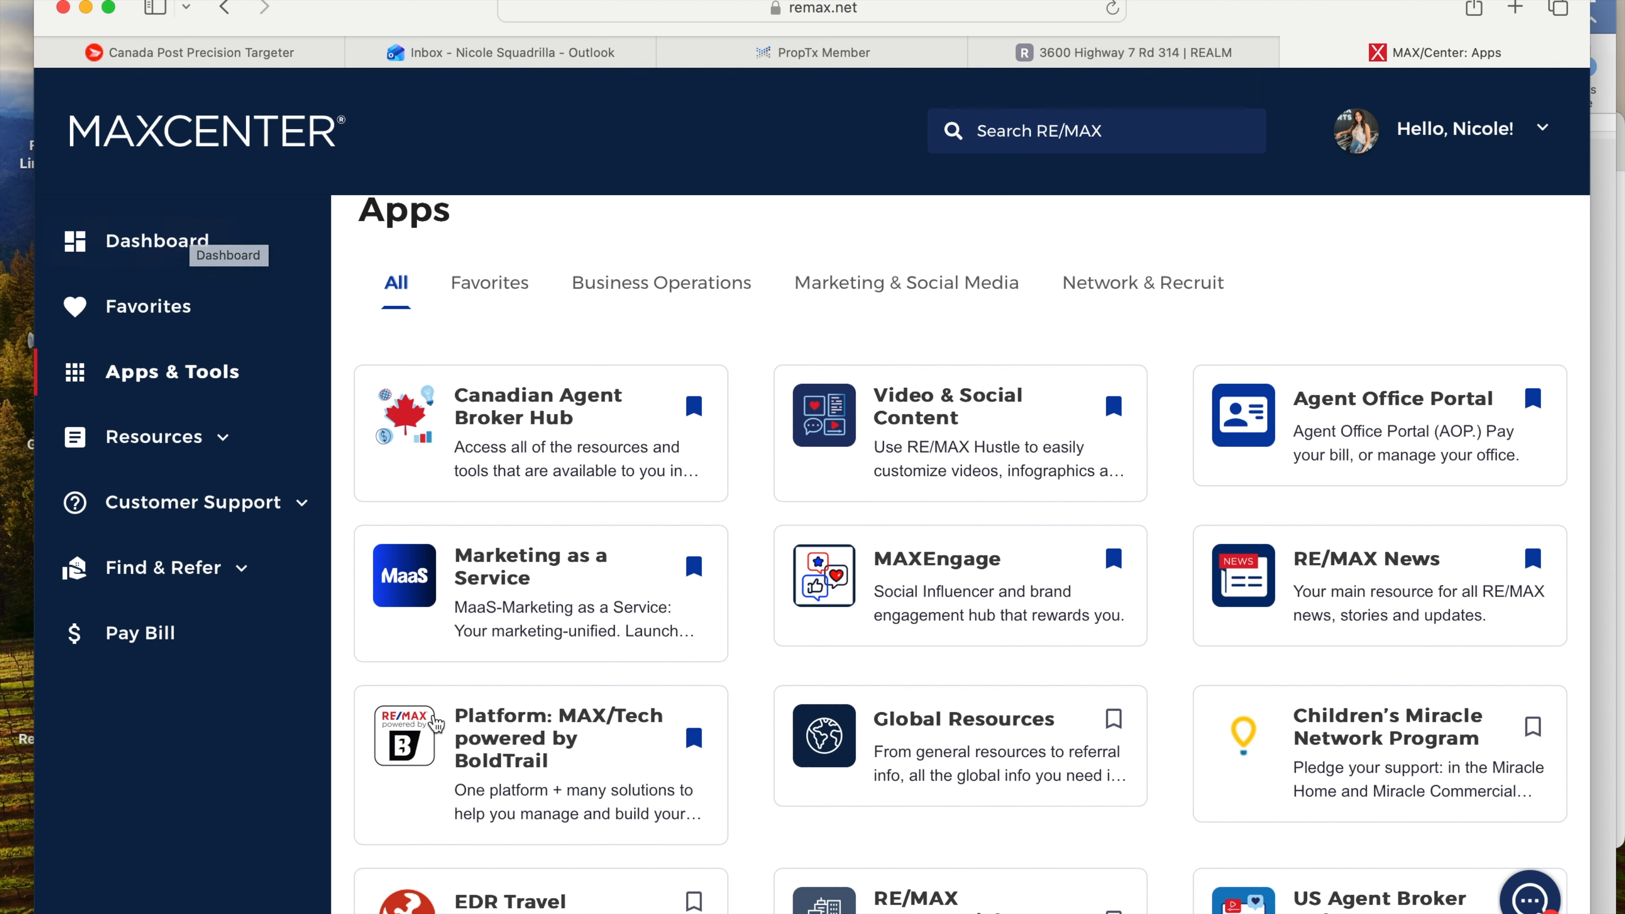
- Launch the Platform: MAX/Tech app and pass Okta sign-in with an emailed verification code
click(435, 735)
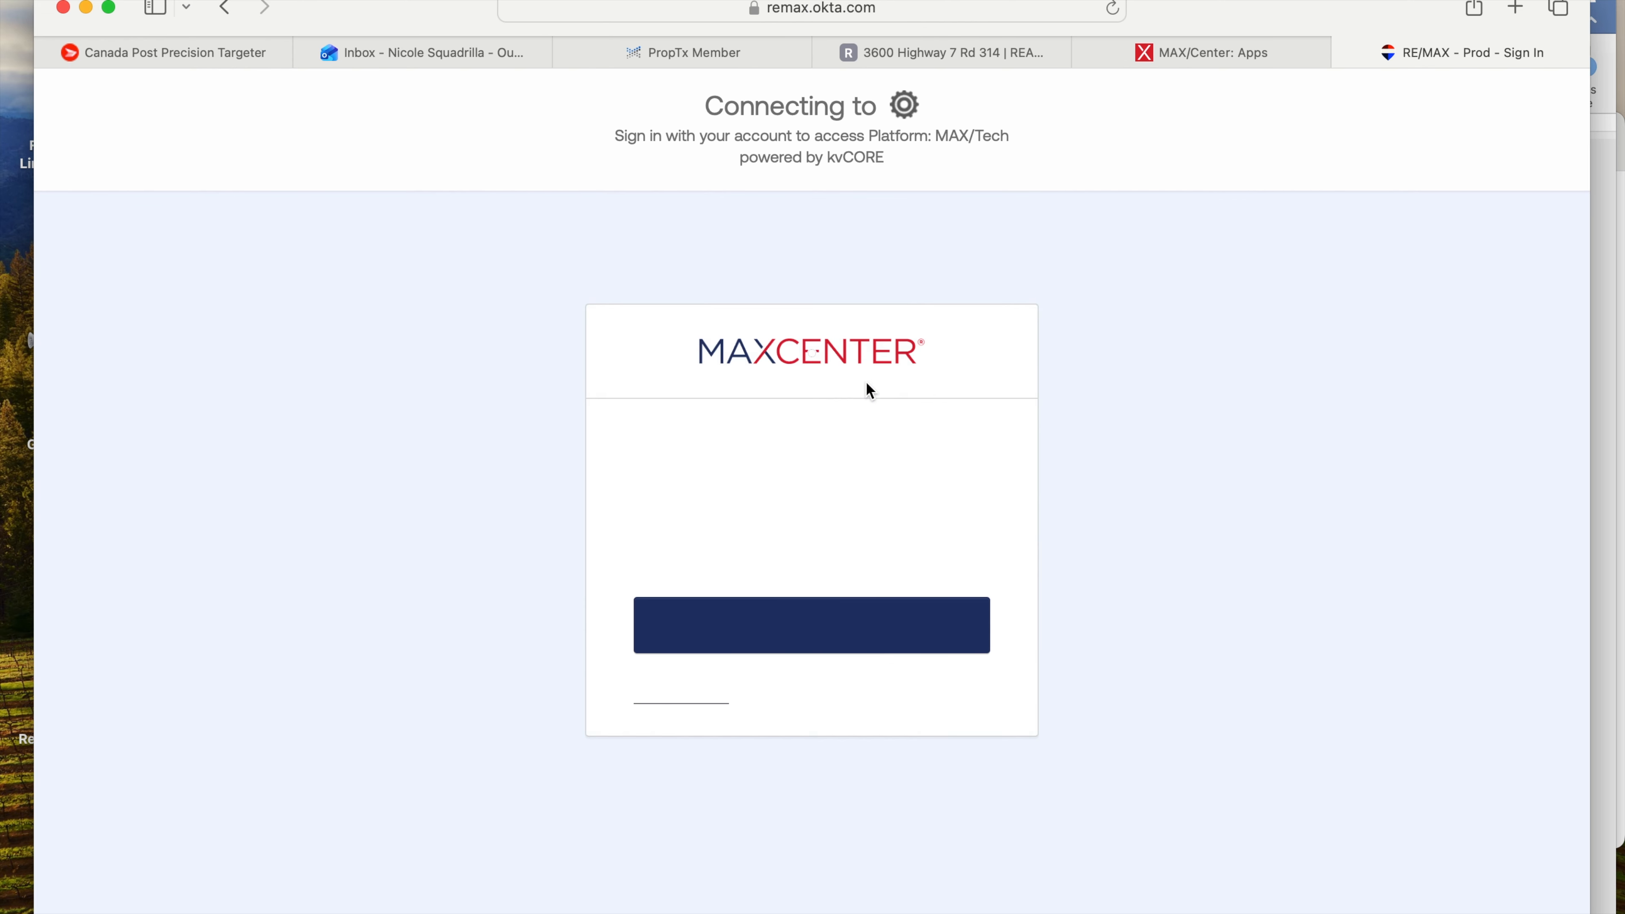
click(802, 732)
click(803, 733)
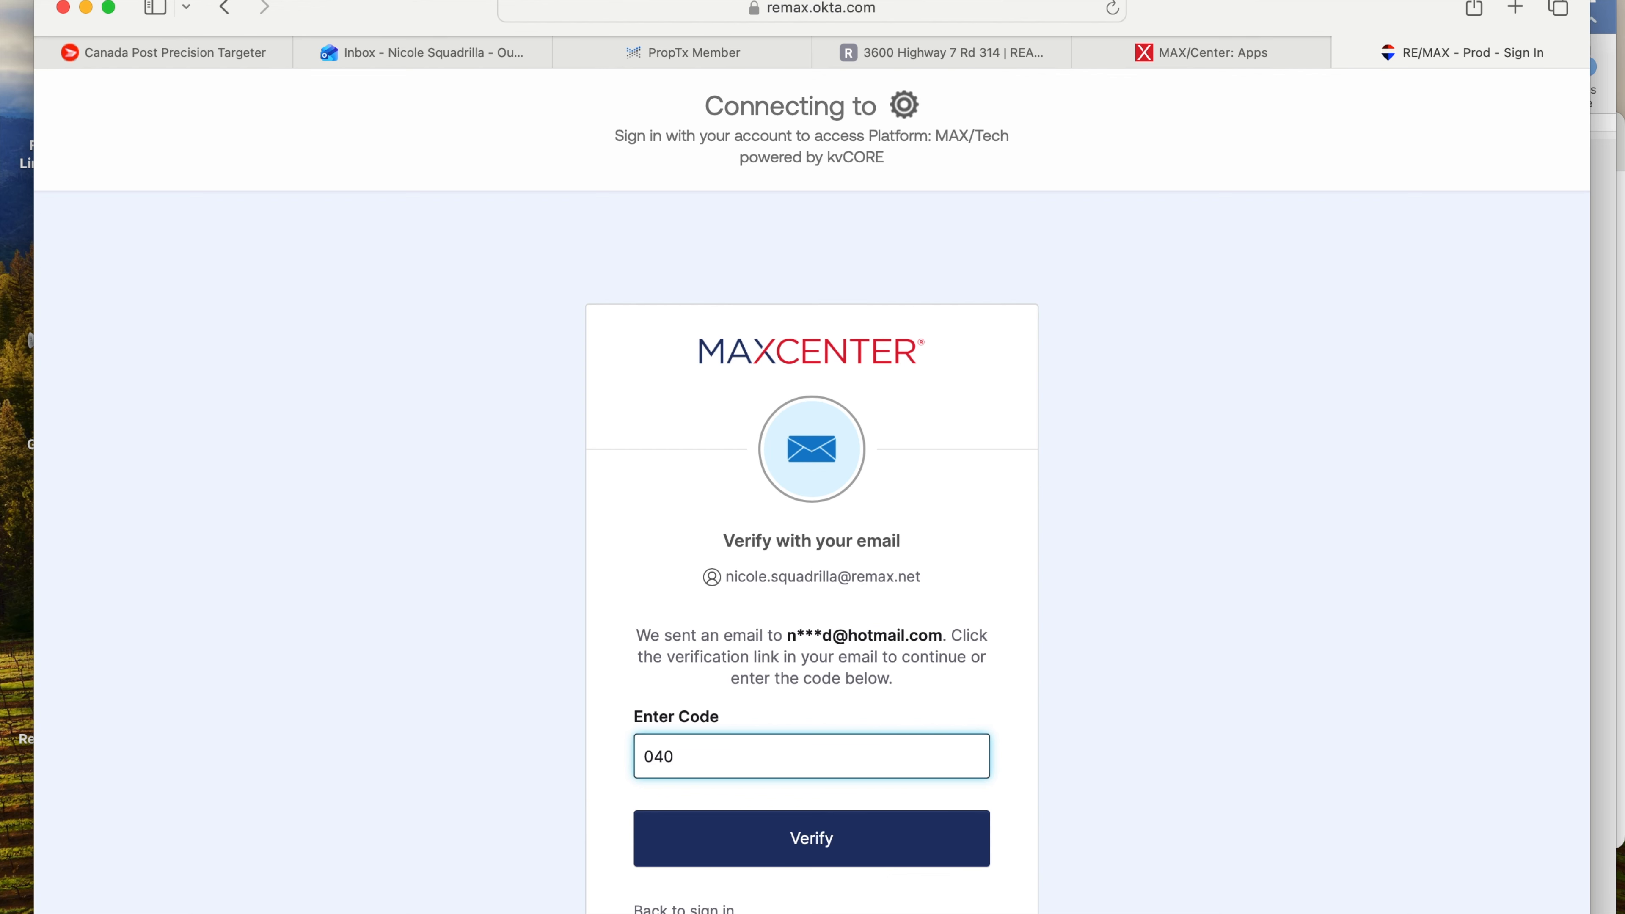
key(Return)
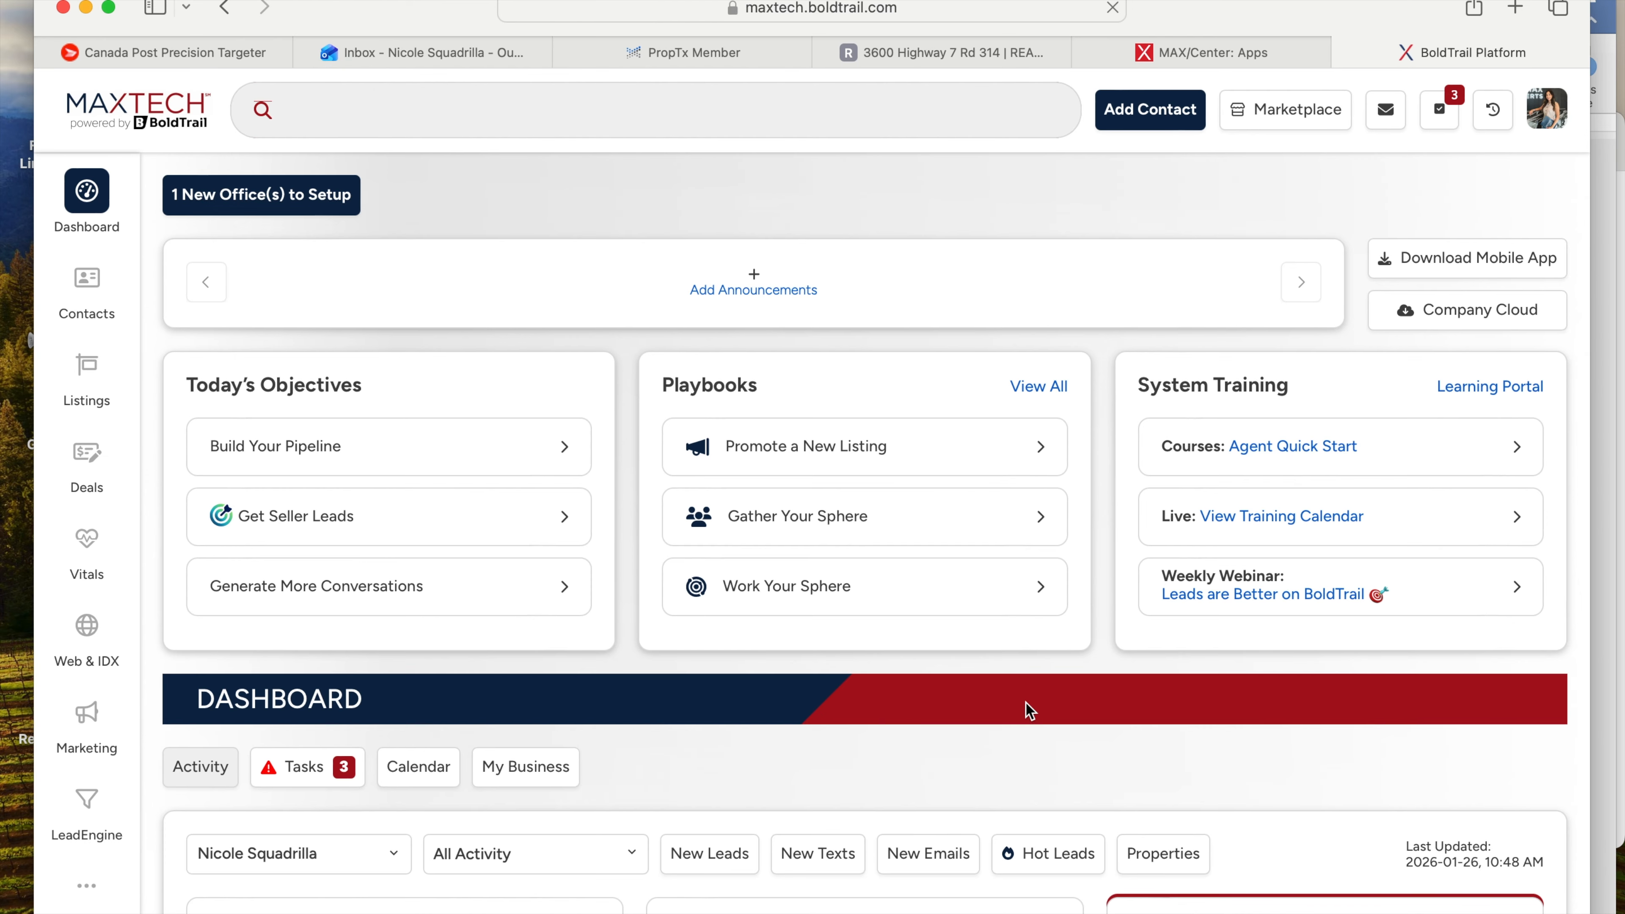
scroll(1028, 708, down, 5)
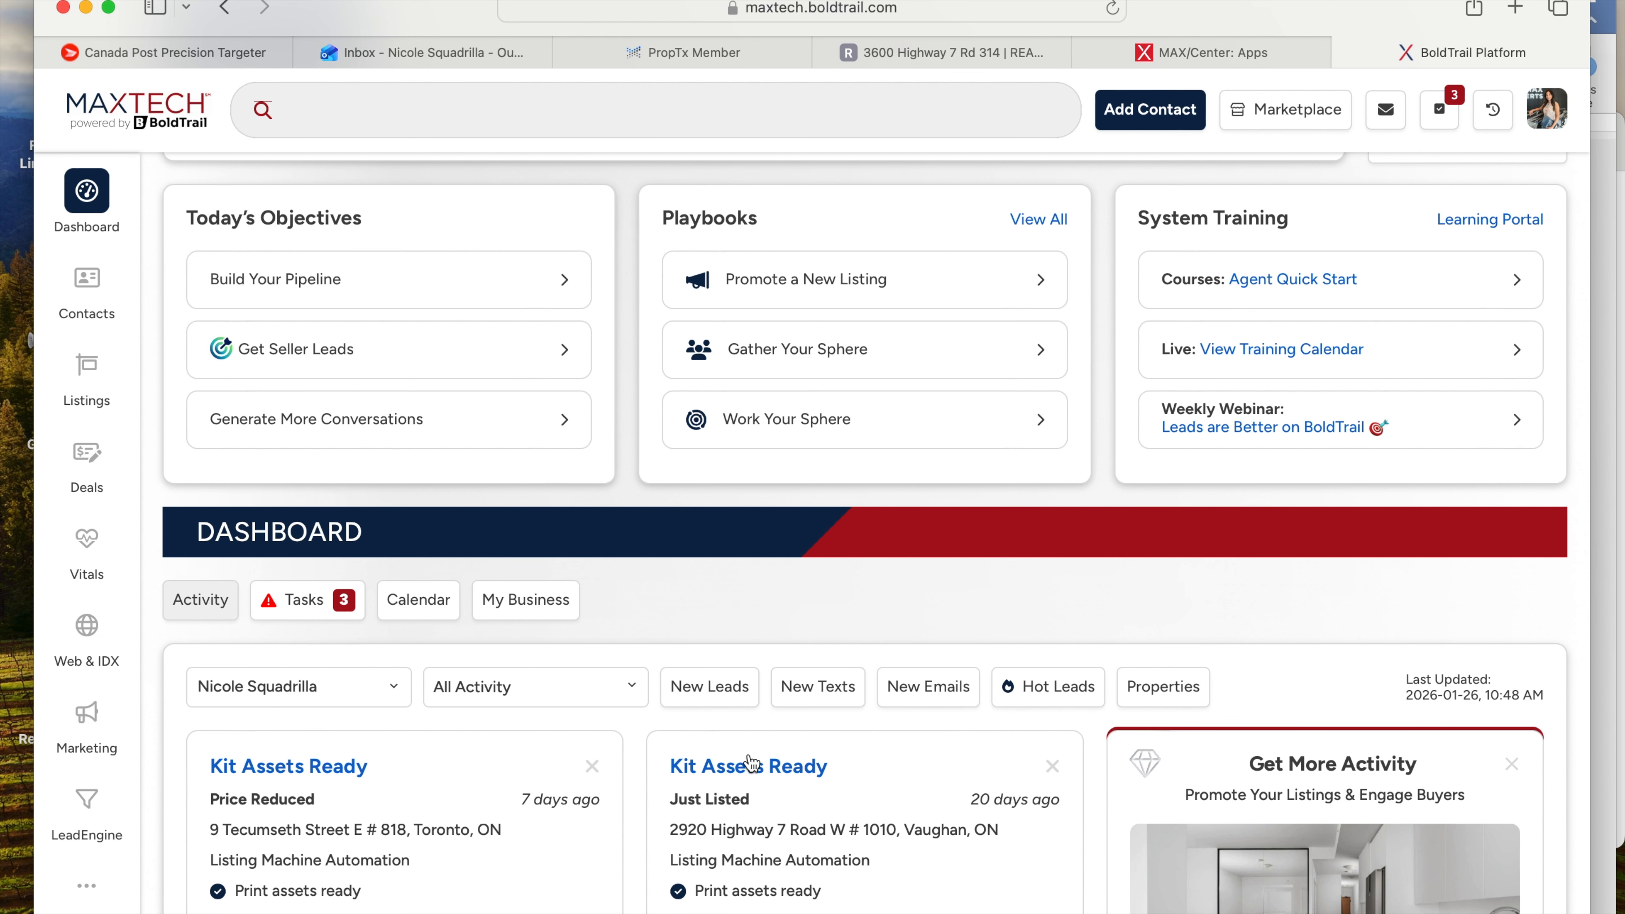
scroll(877, 826, down, 3)
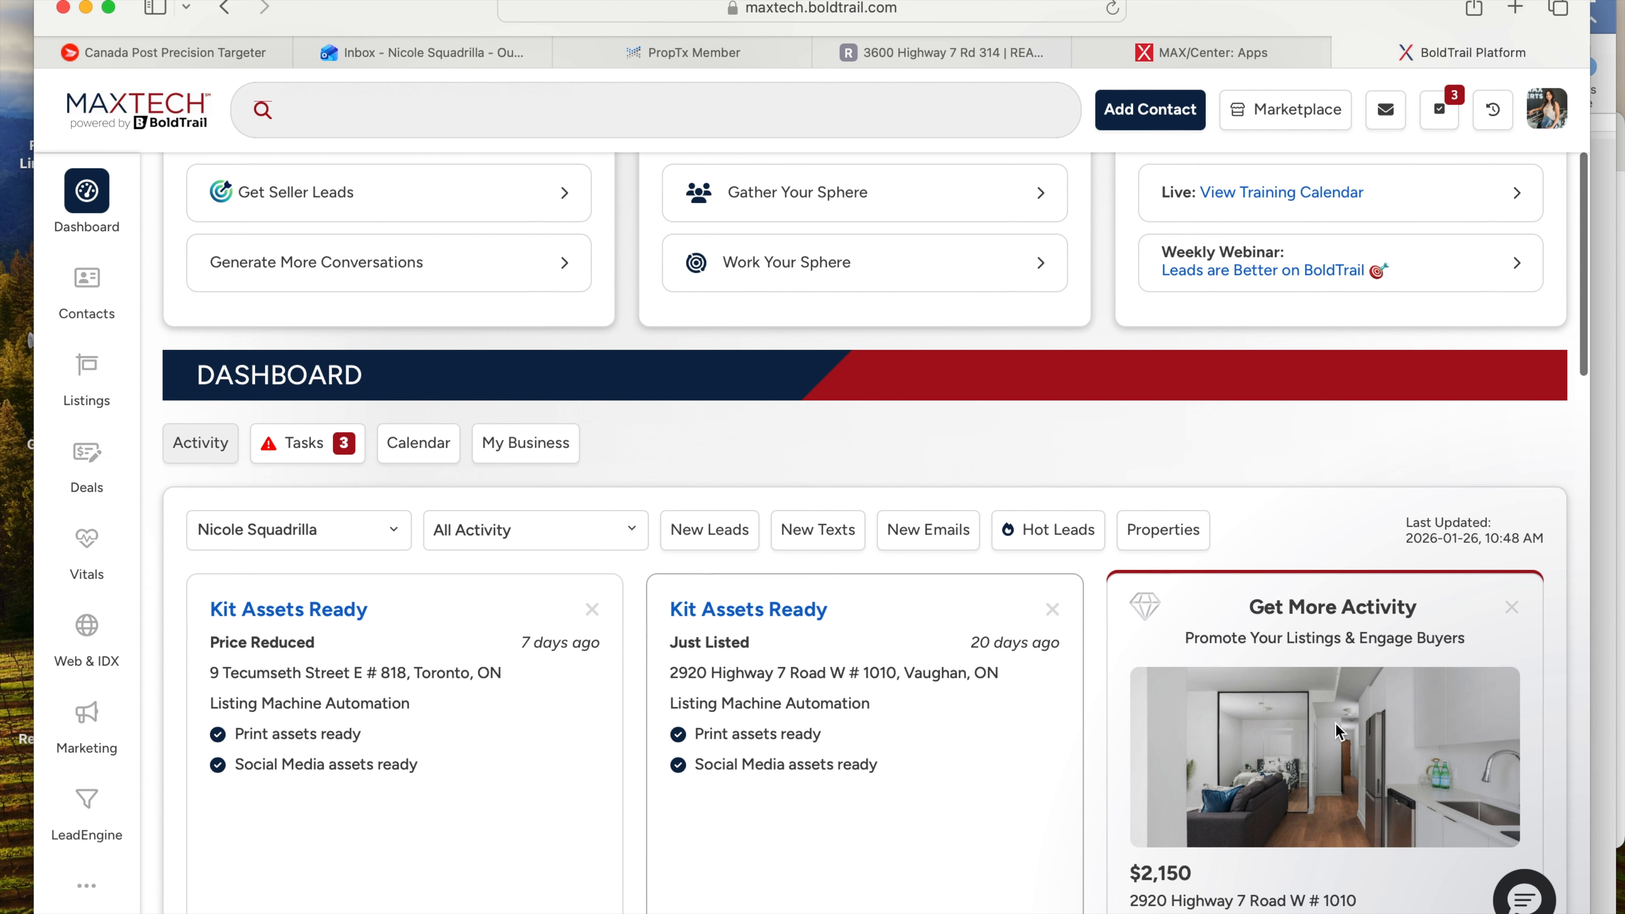
scroll(1330, 743, down, 1)
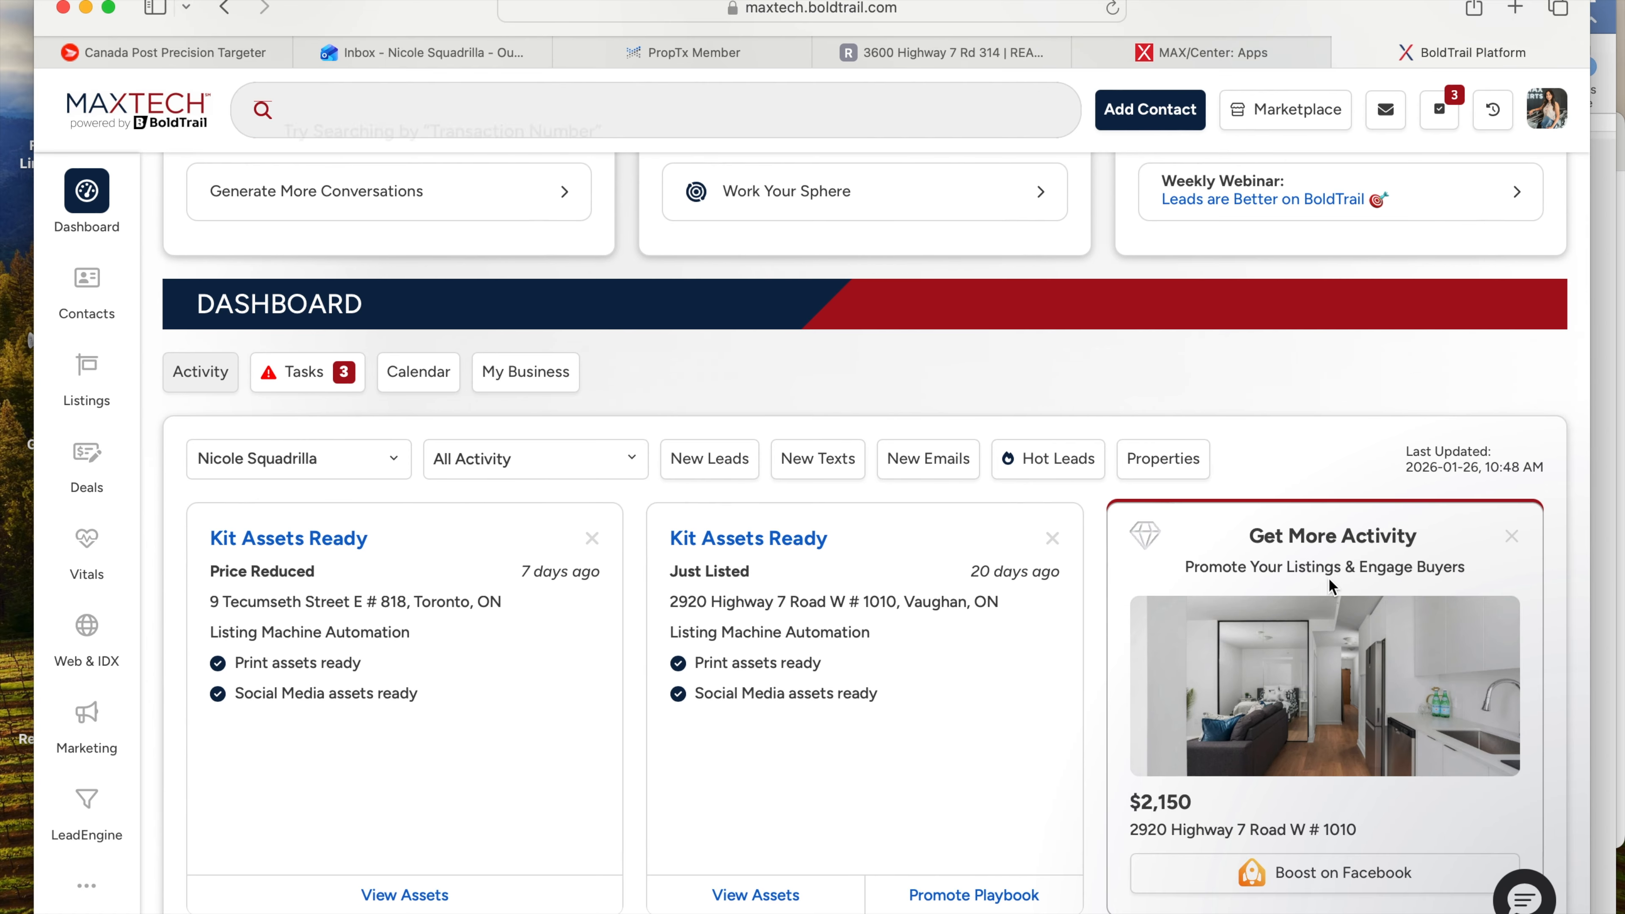
scroll(653, 570, up, 4)
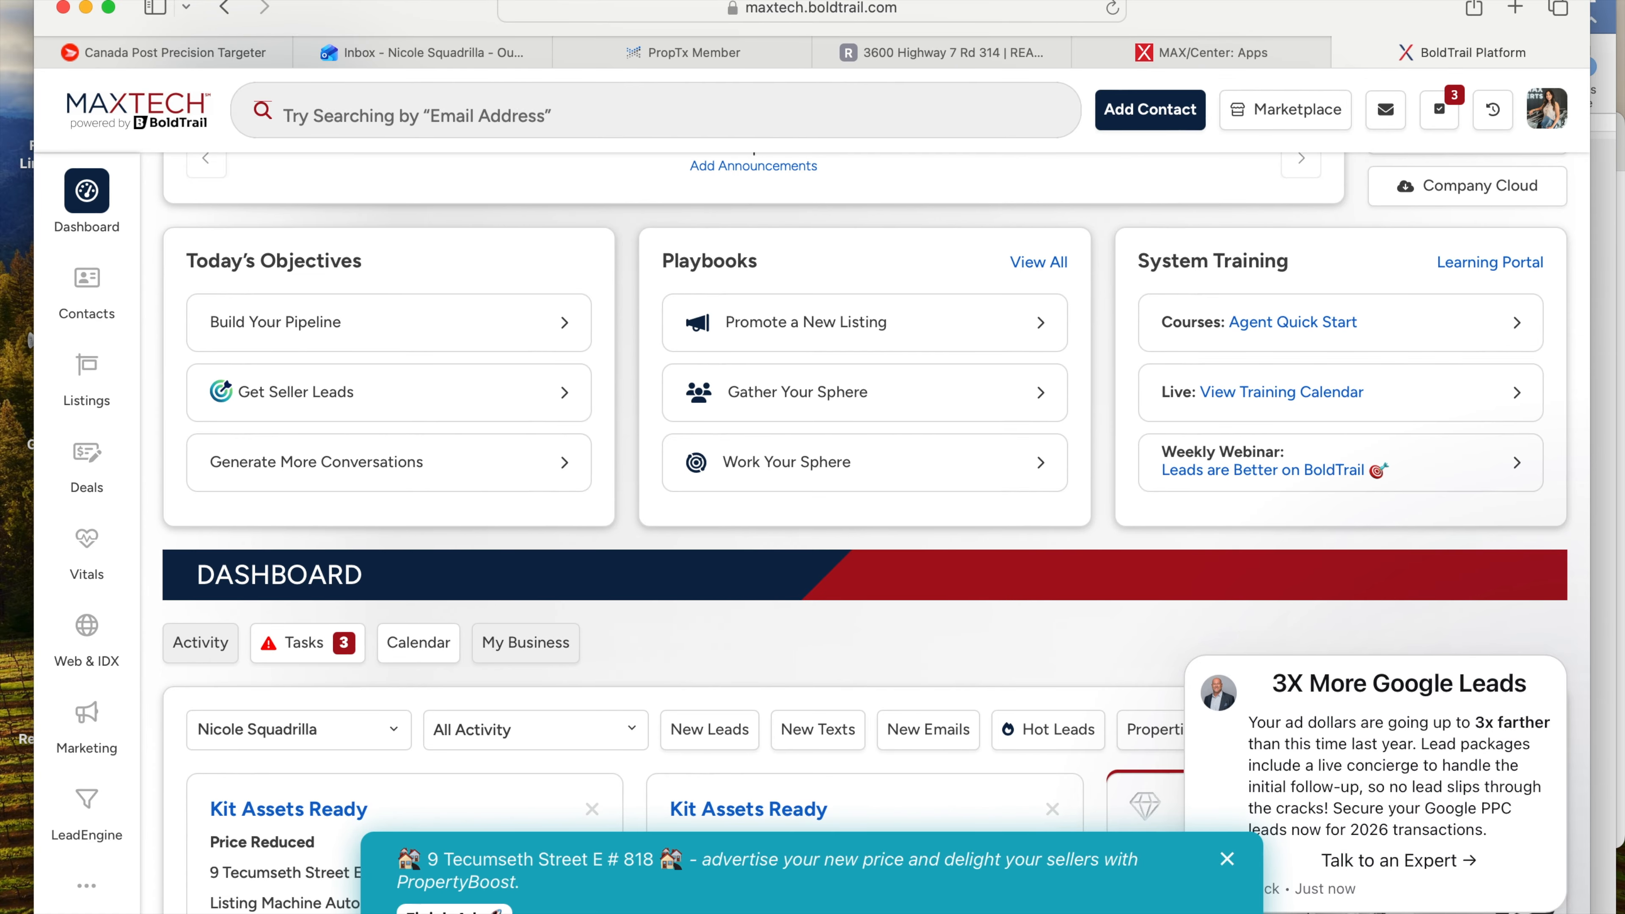
mouse_move(1225, 785)
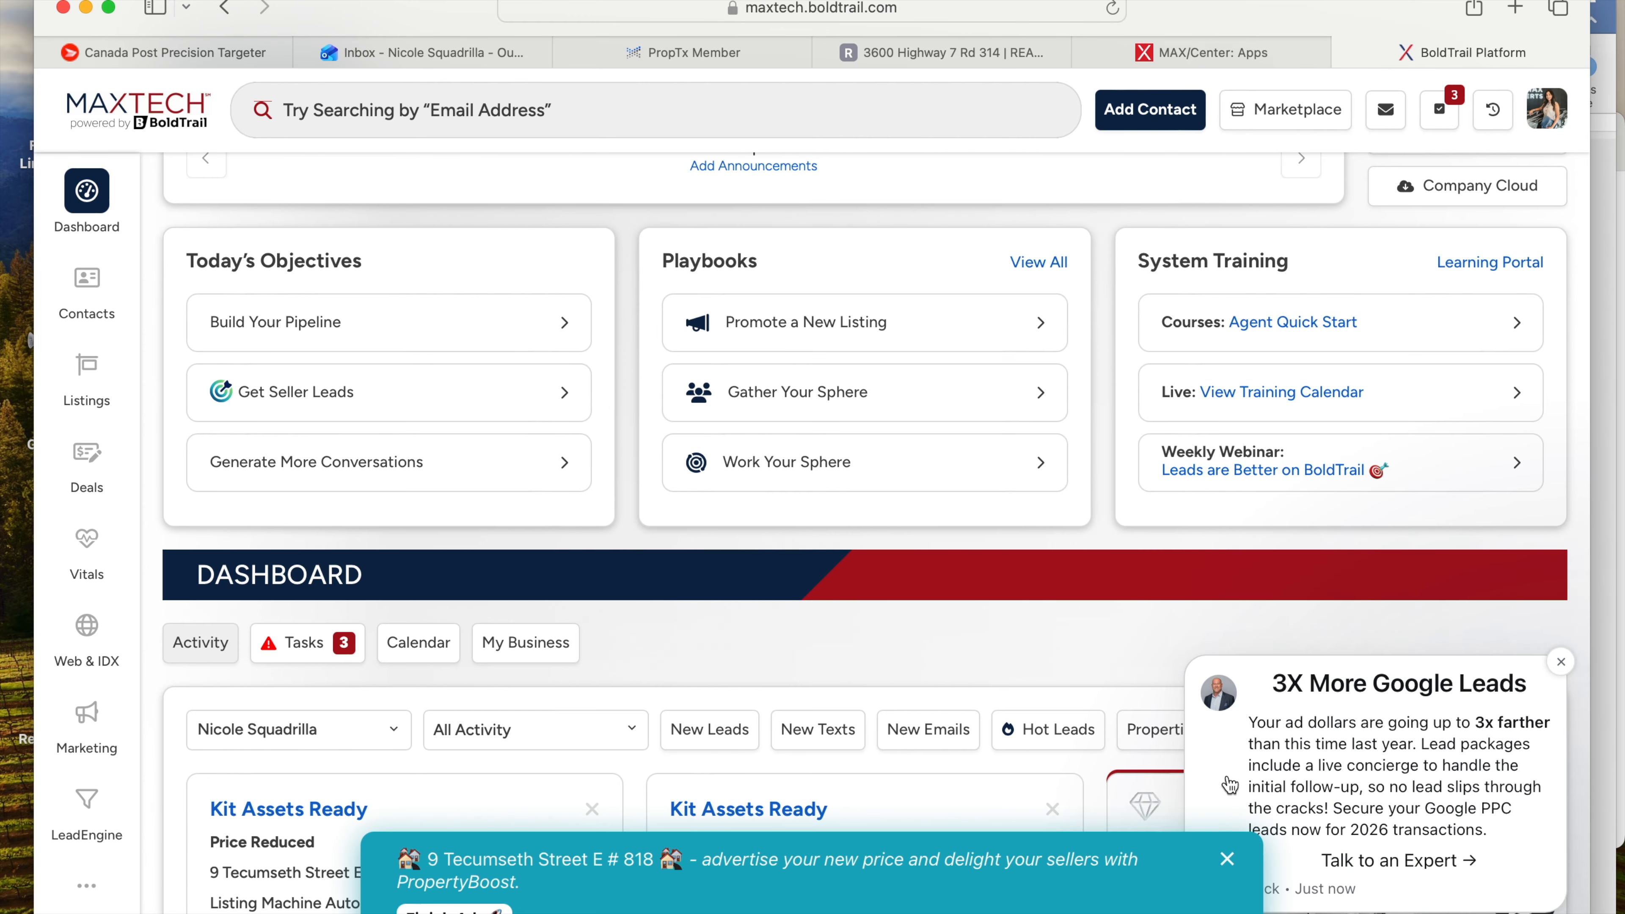
click(1561, 662)
click(1228, 859)
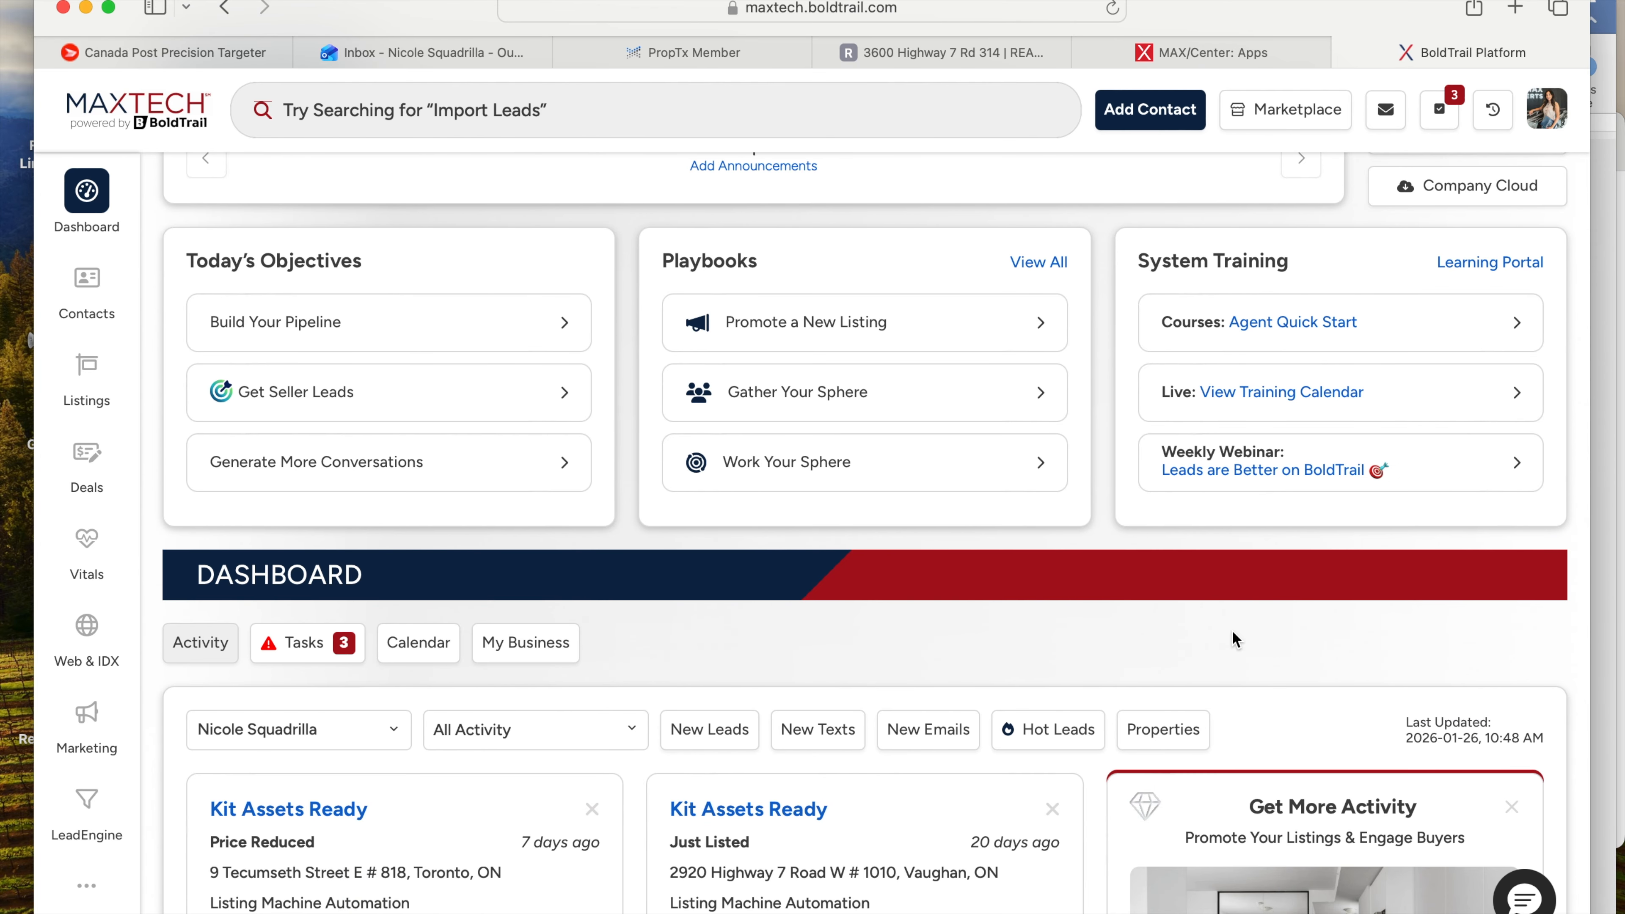
scroll(1233, 637, up, 2)
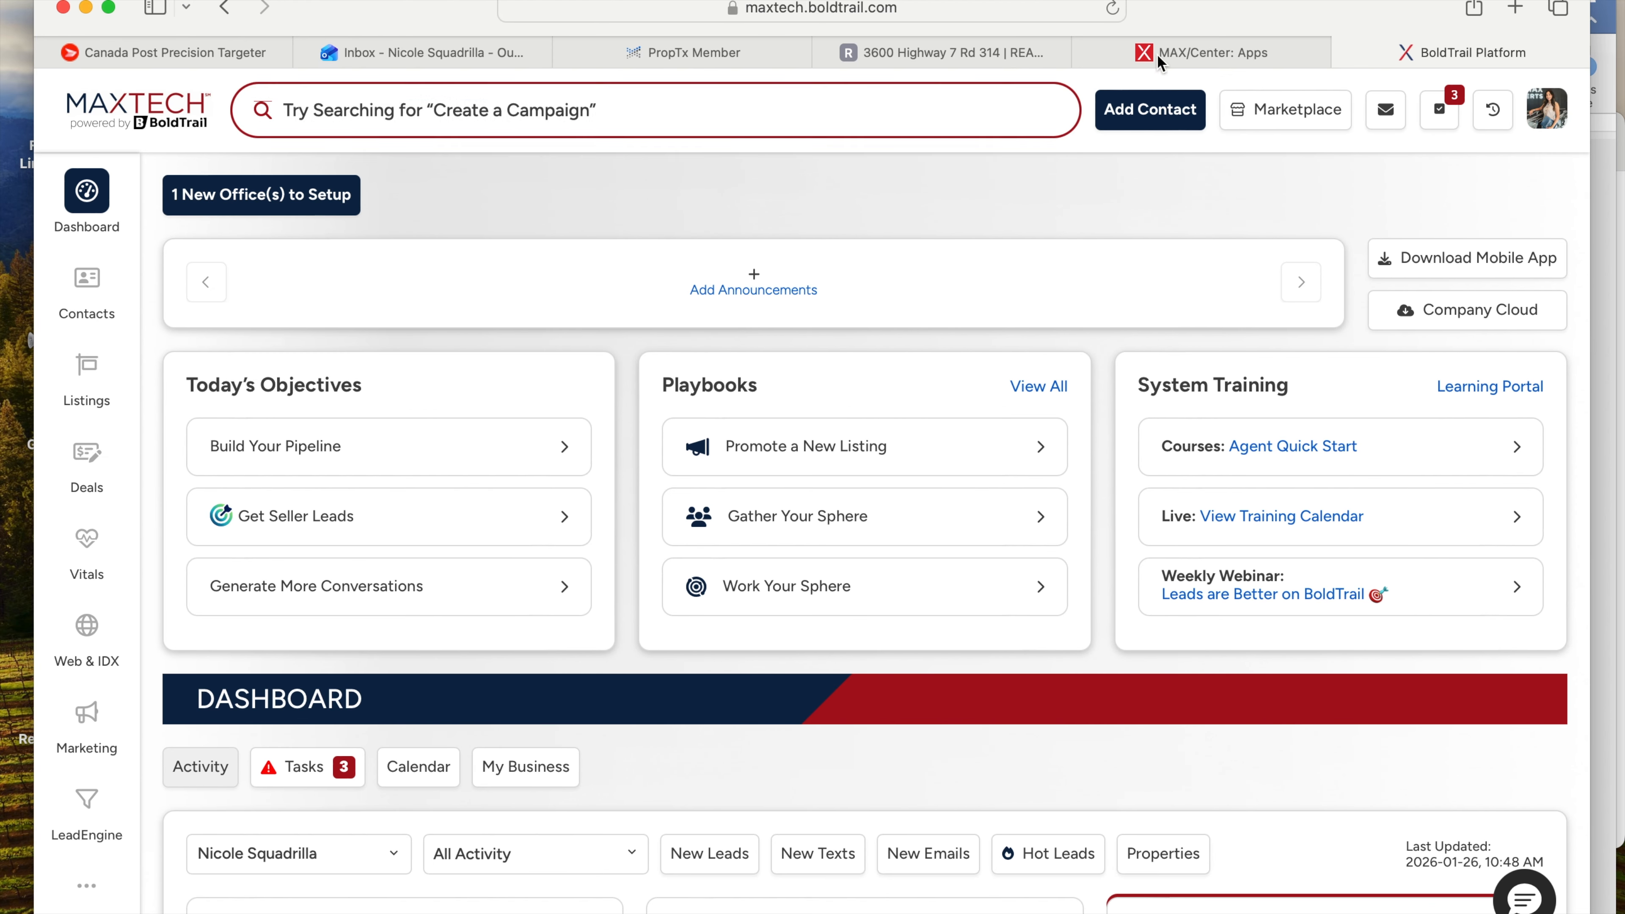
mouse_move(1196, 51)
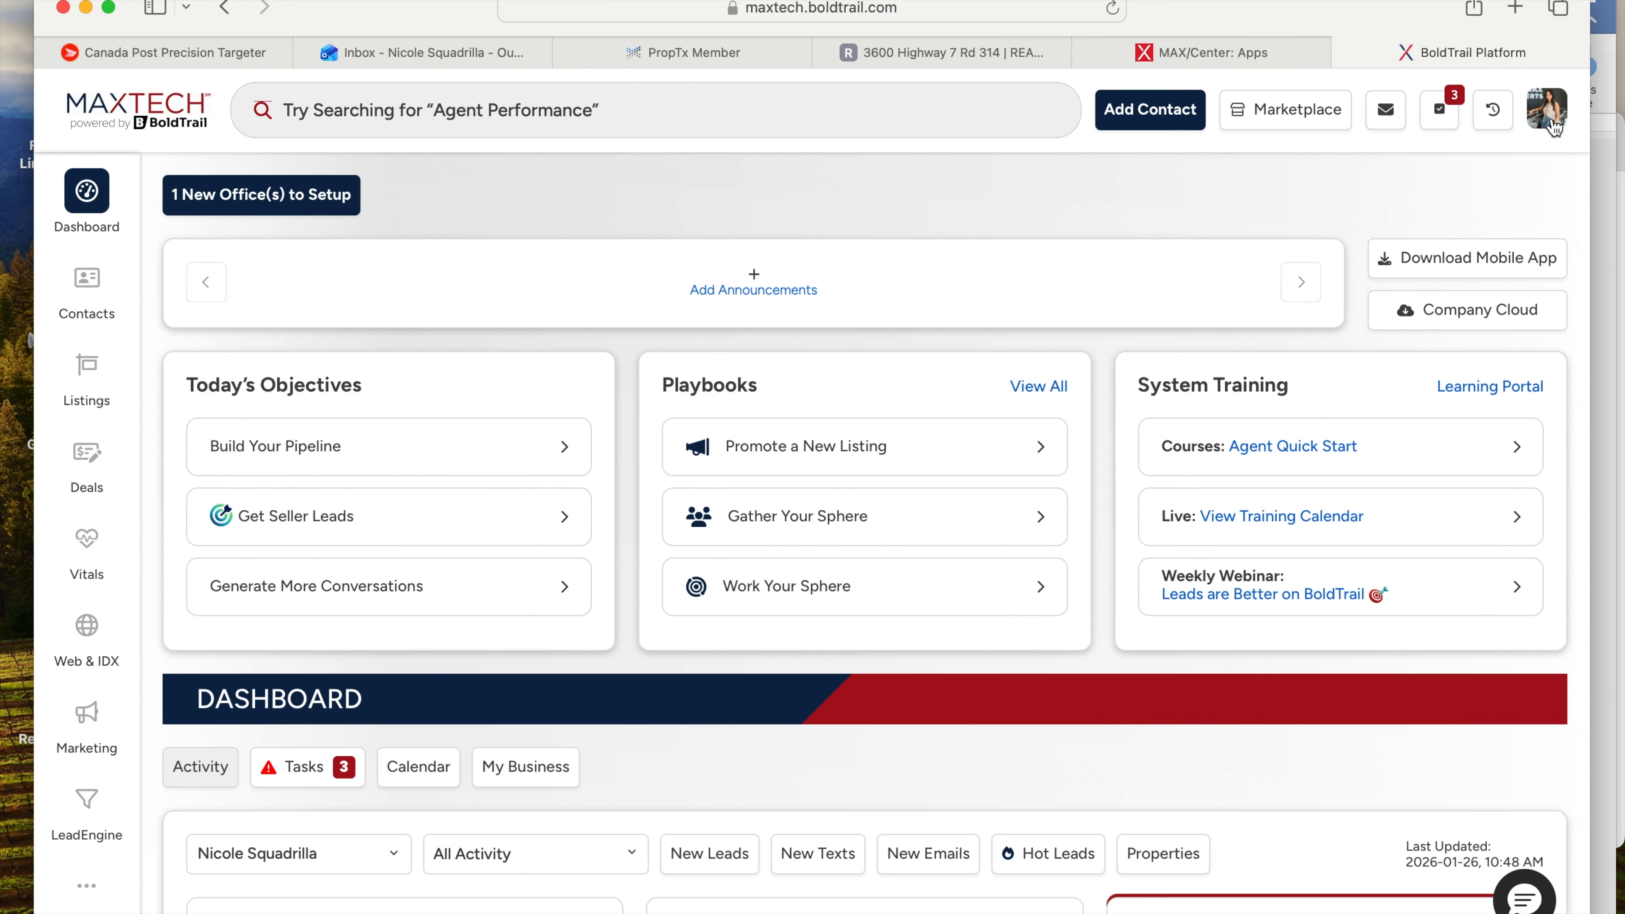
- Go to My Profile from the avatar menu to view the Agent Profile
click(1549, 113)
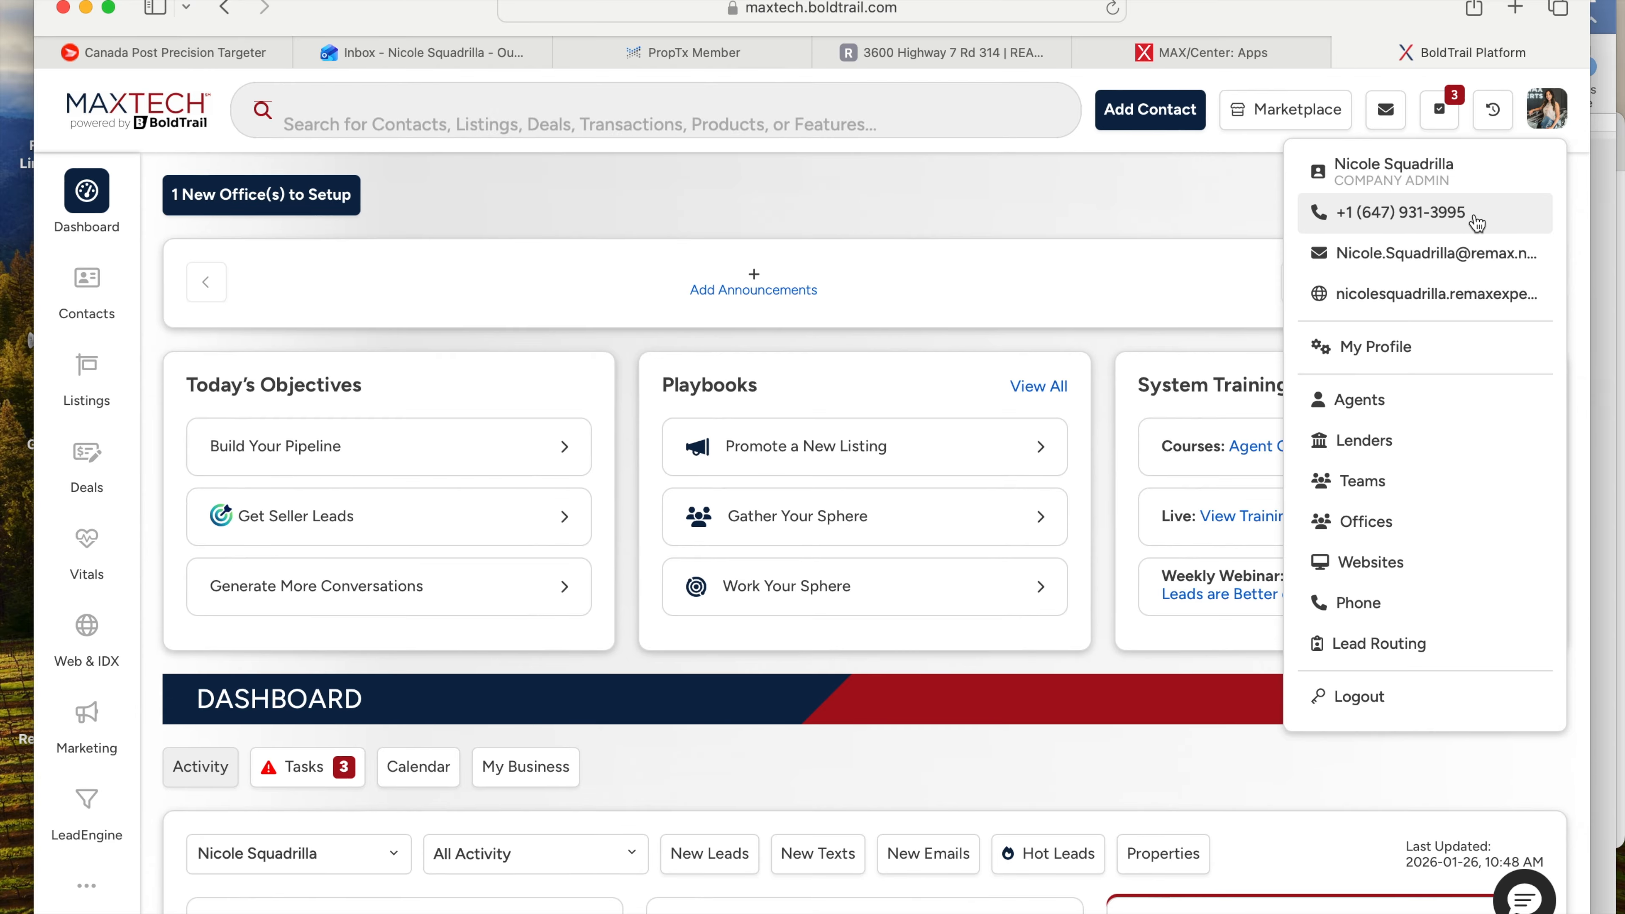
click(1456, 354)
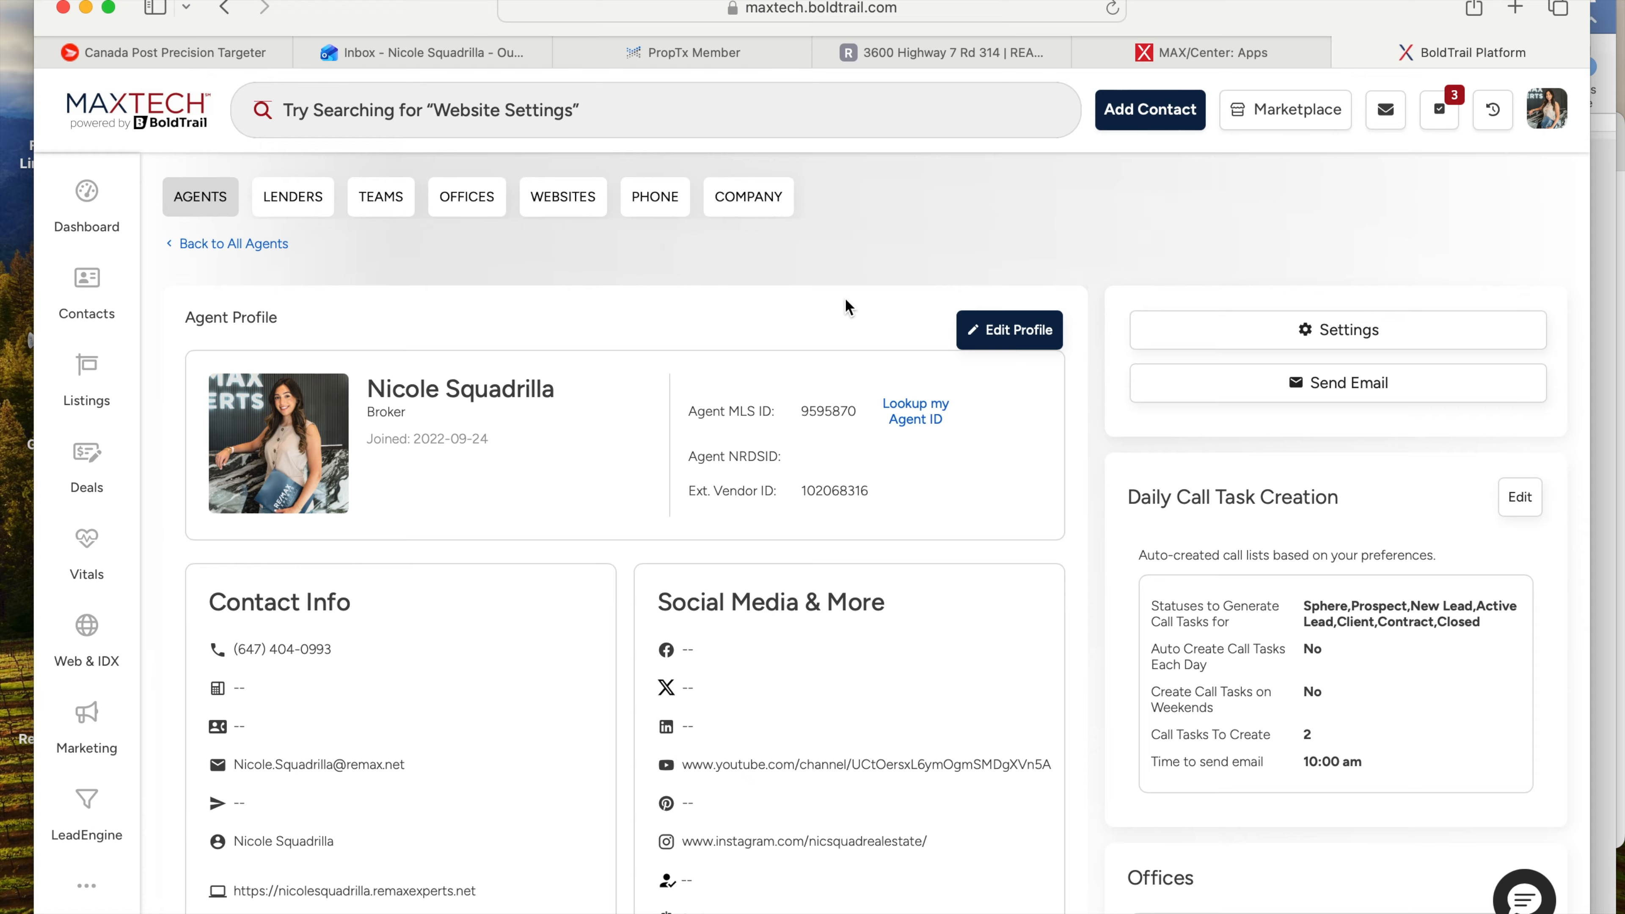
scroll(848, 308, down, 1)
- Switch the agent profile to edit mode and select the Agent MLS ID value
click(999, 285)
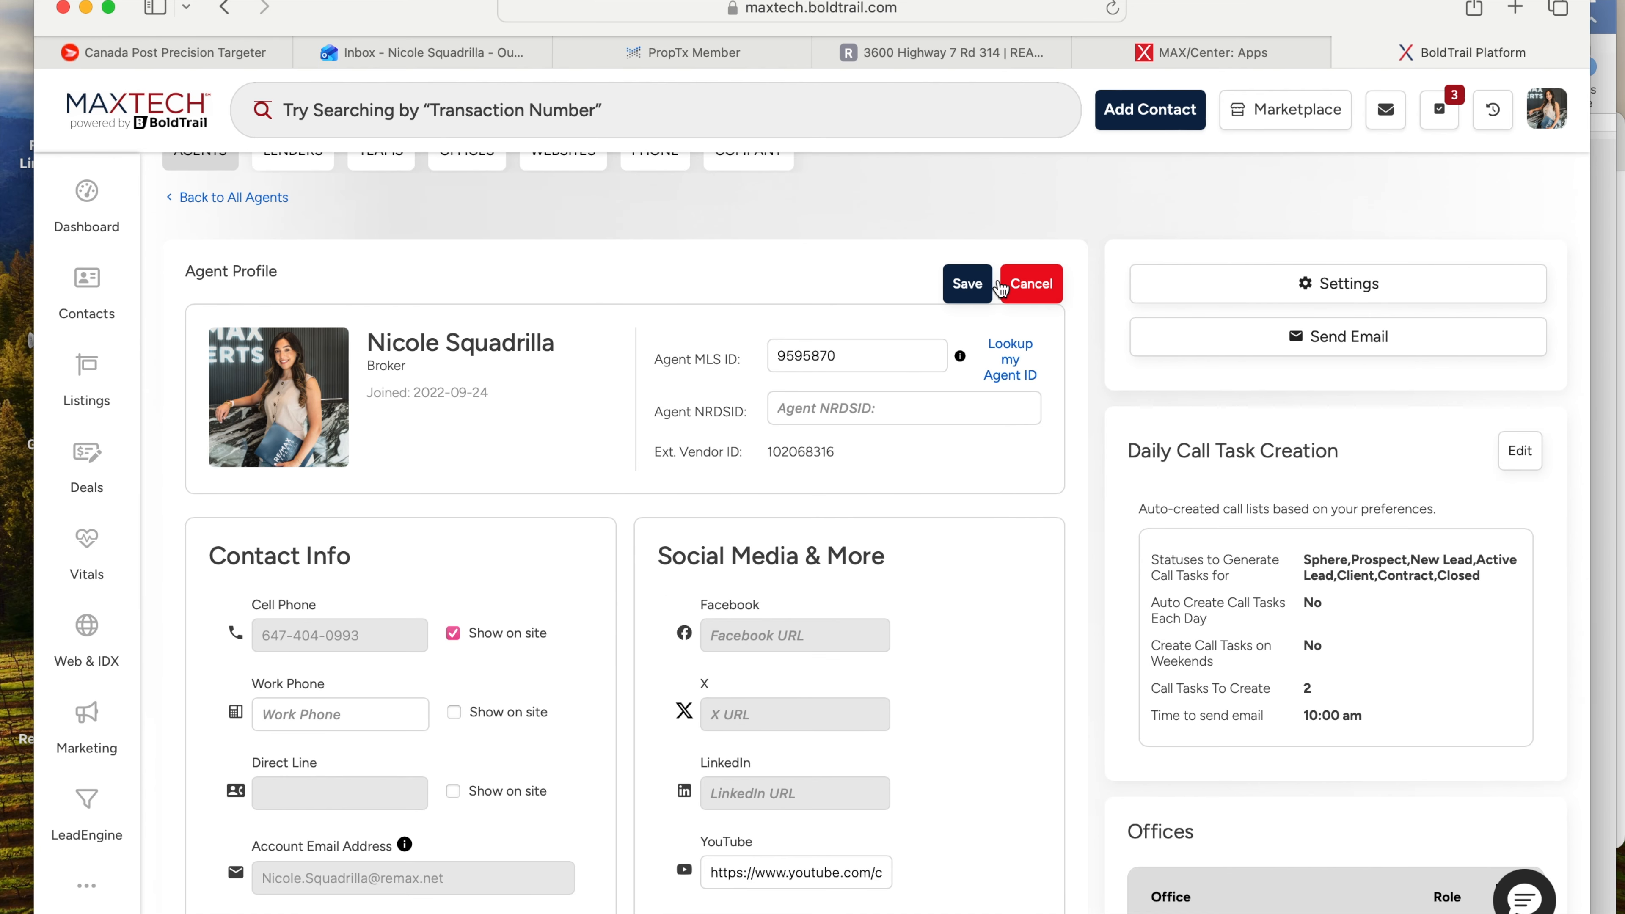
scroll(690, 329, down, 2)
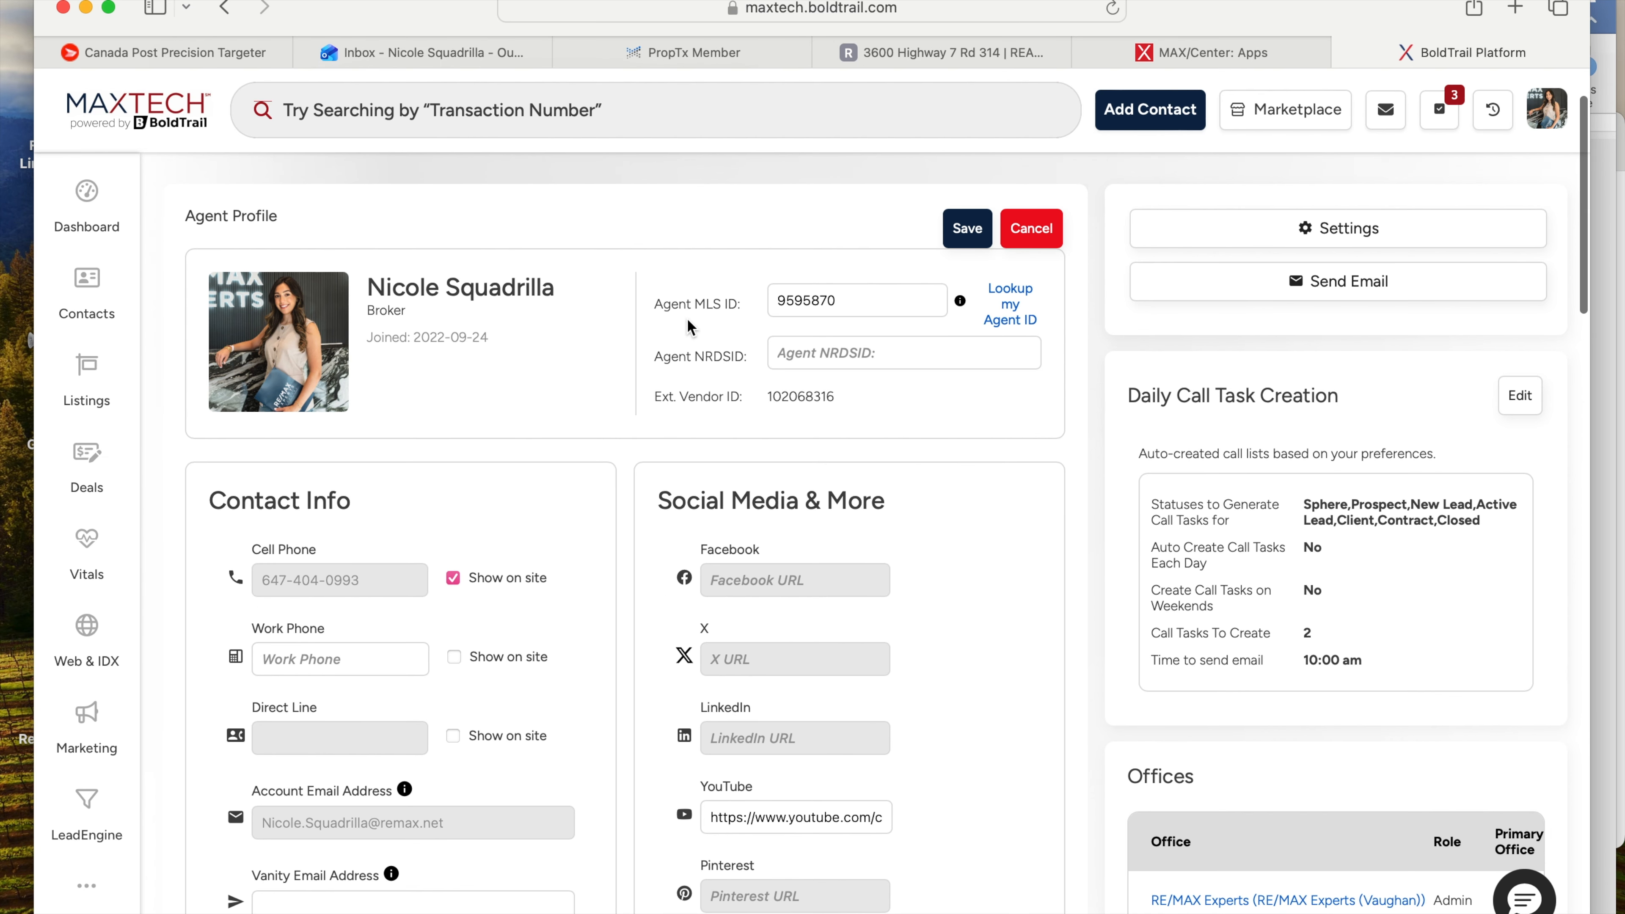
scroll(637, 275, down, 1)
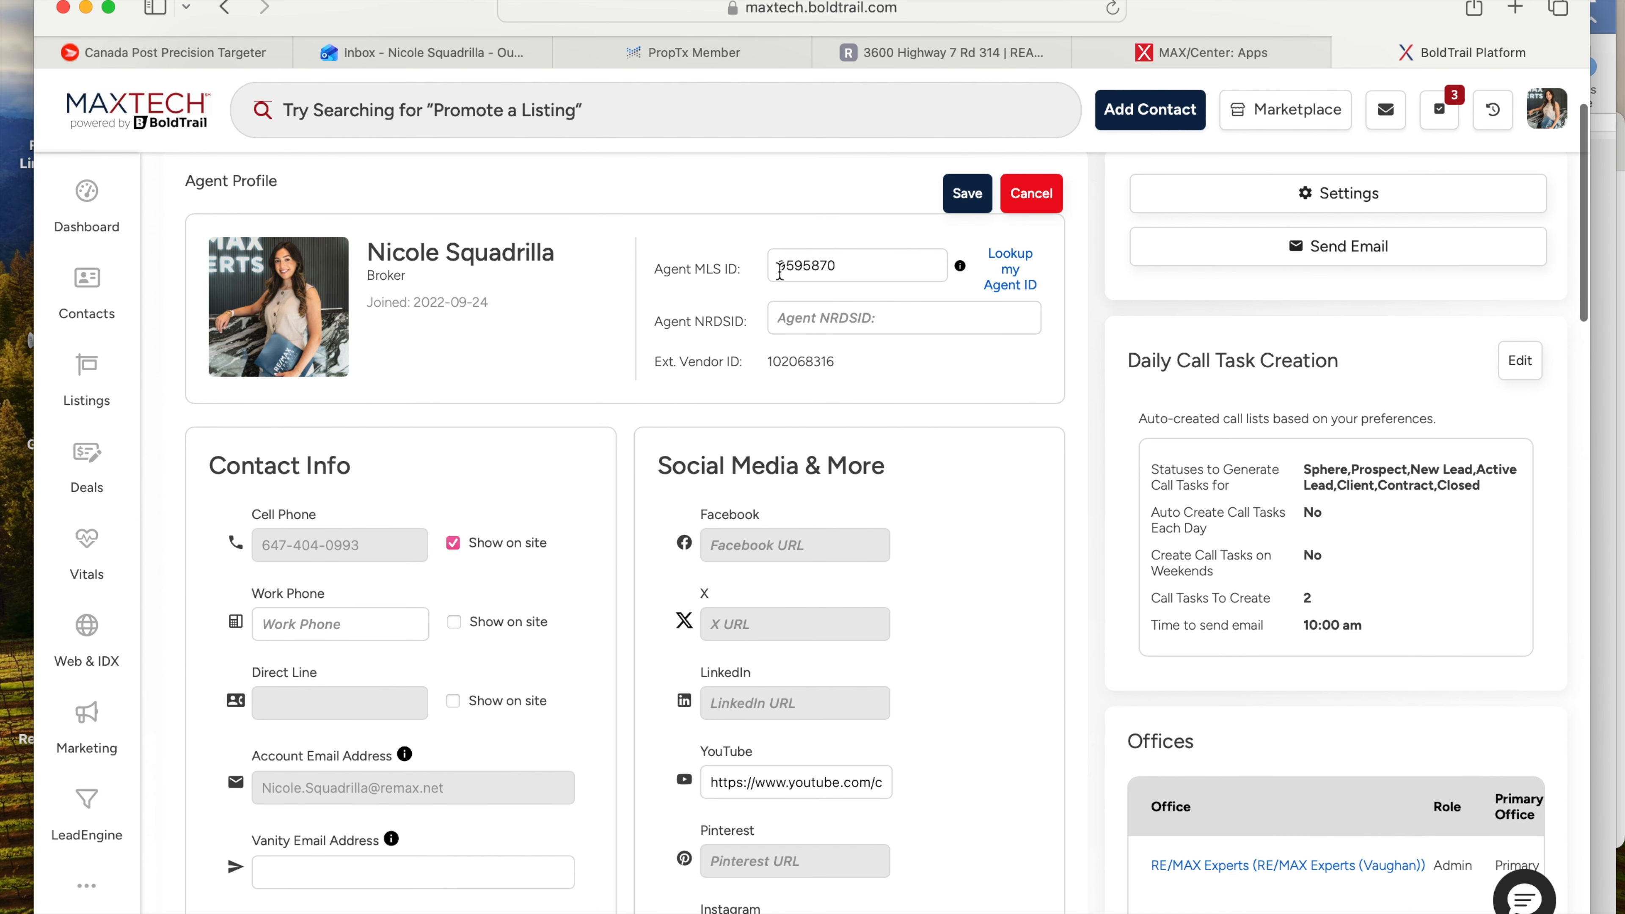
drag(851, 270, 770, 270)
click(741, 285)
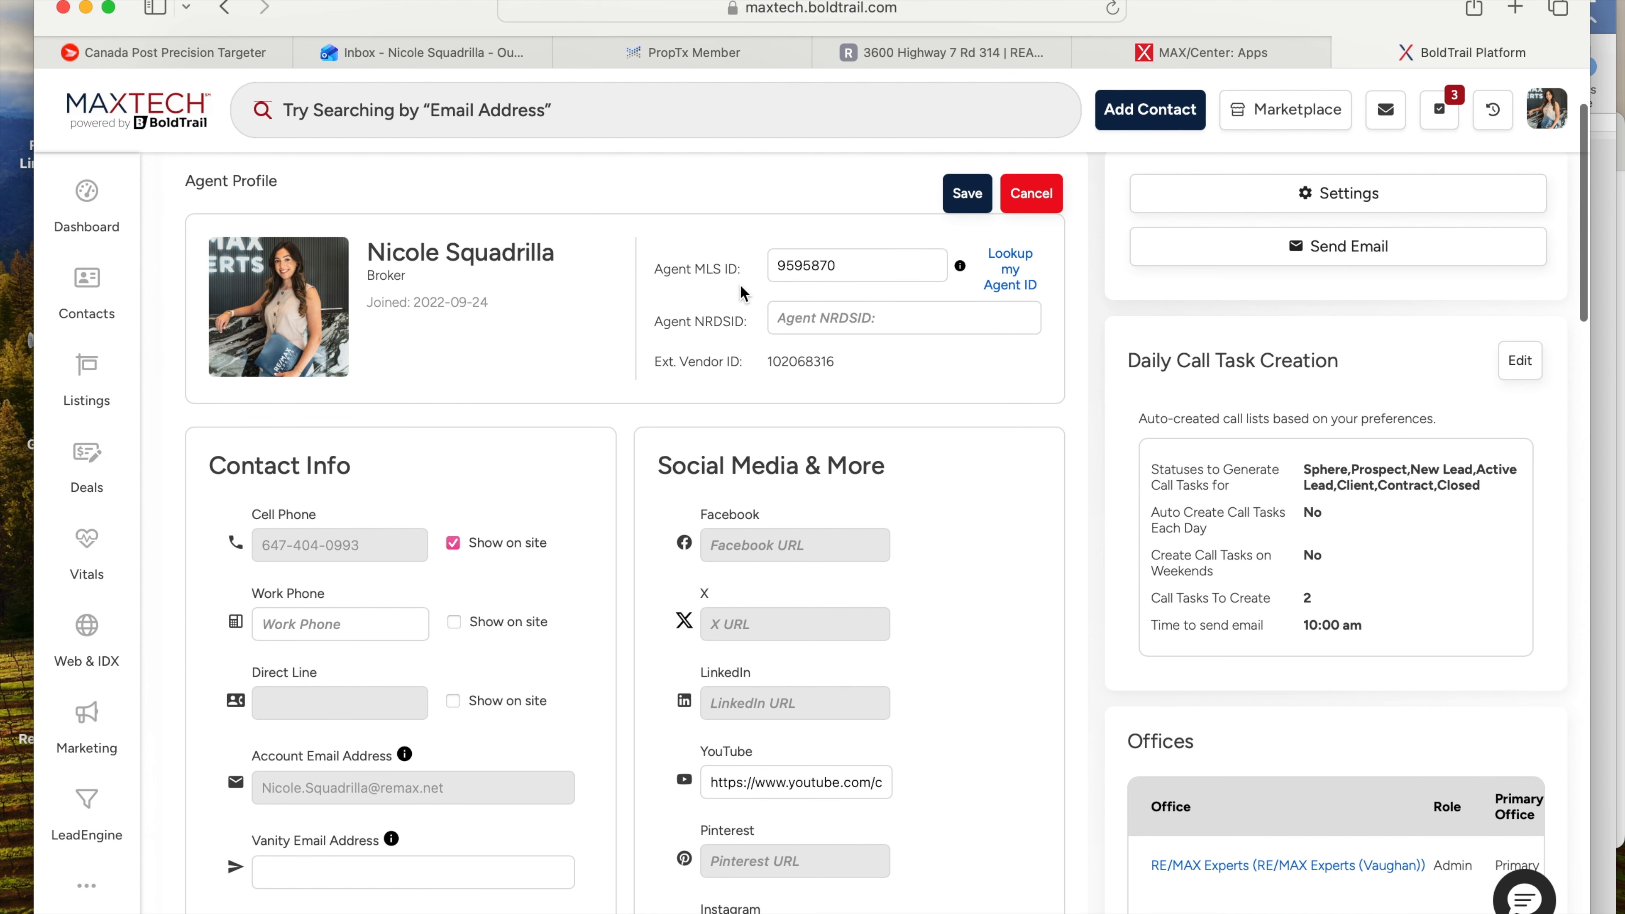
- Scroll down to the About Me section and select its bio text
scroll(741, 293, down, 5)
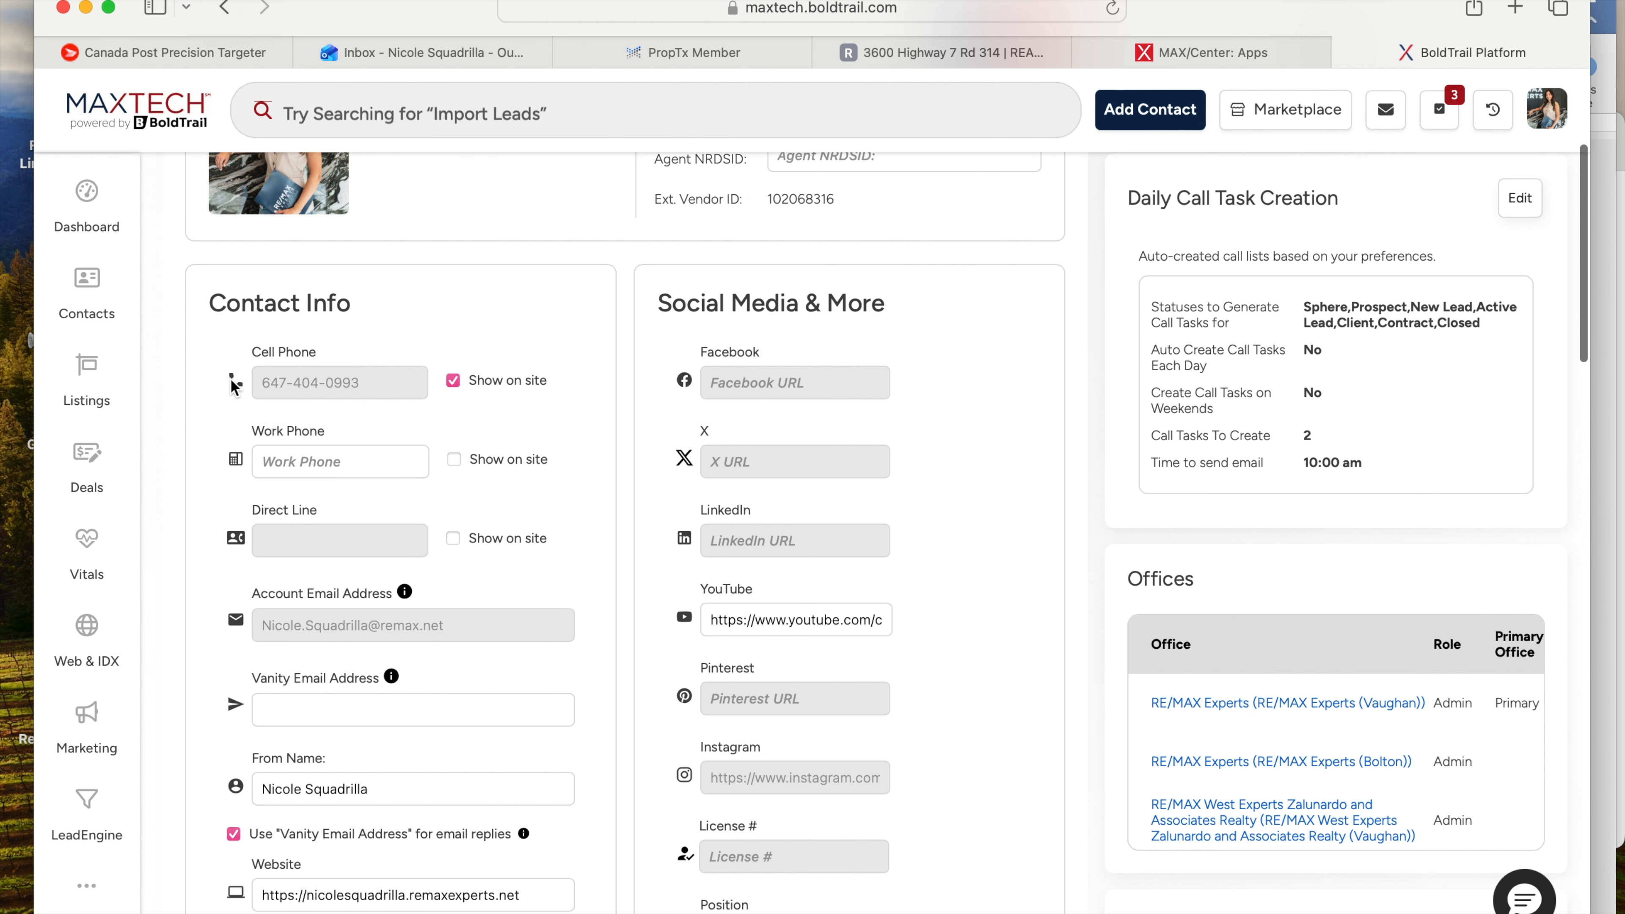
scroll(378, 390, down, 5)
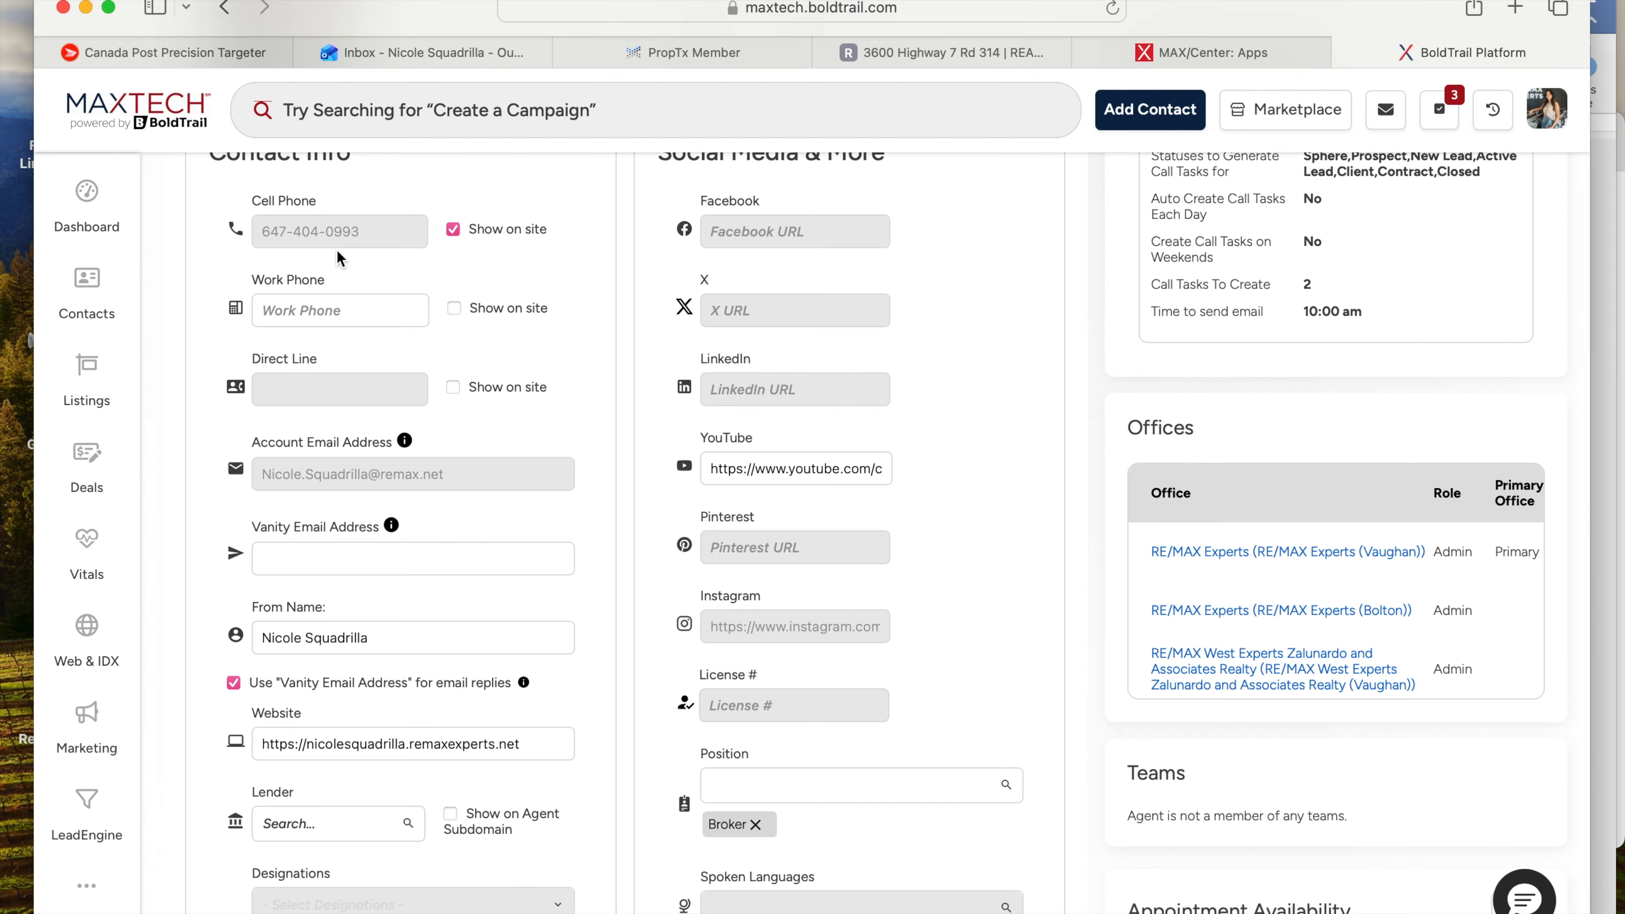
scroll(339, 256, down, 3)
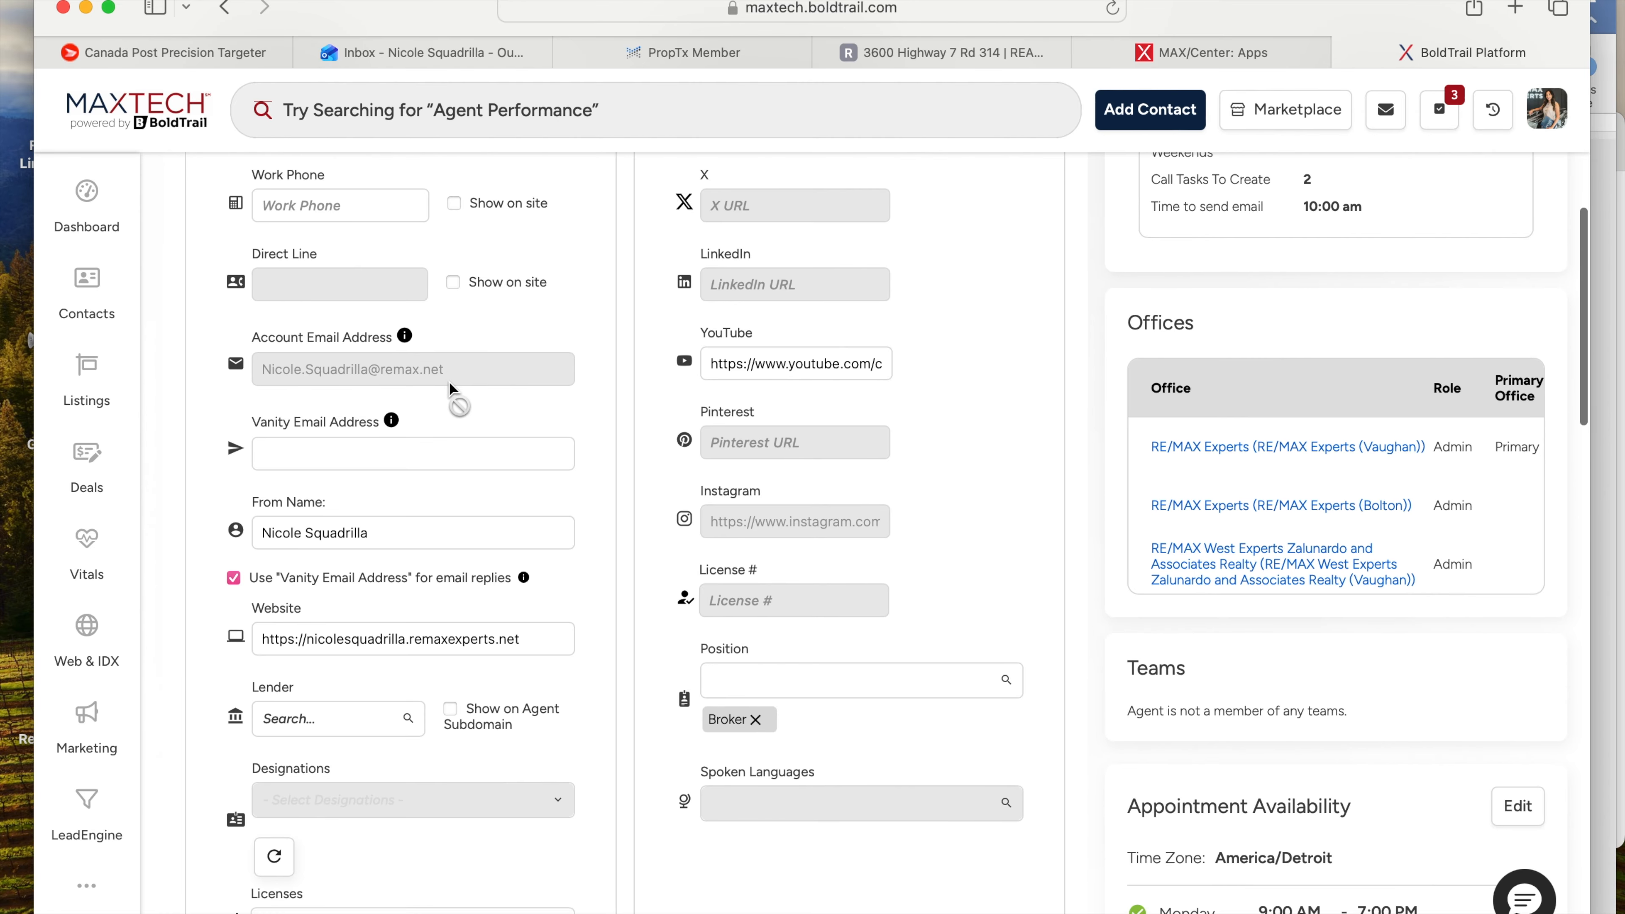
scroll(451, 388, down, 6)
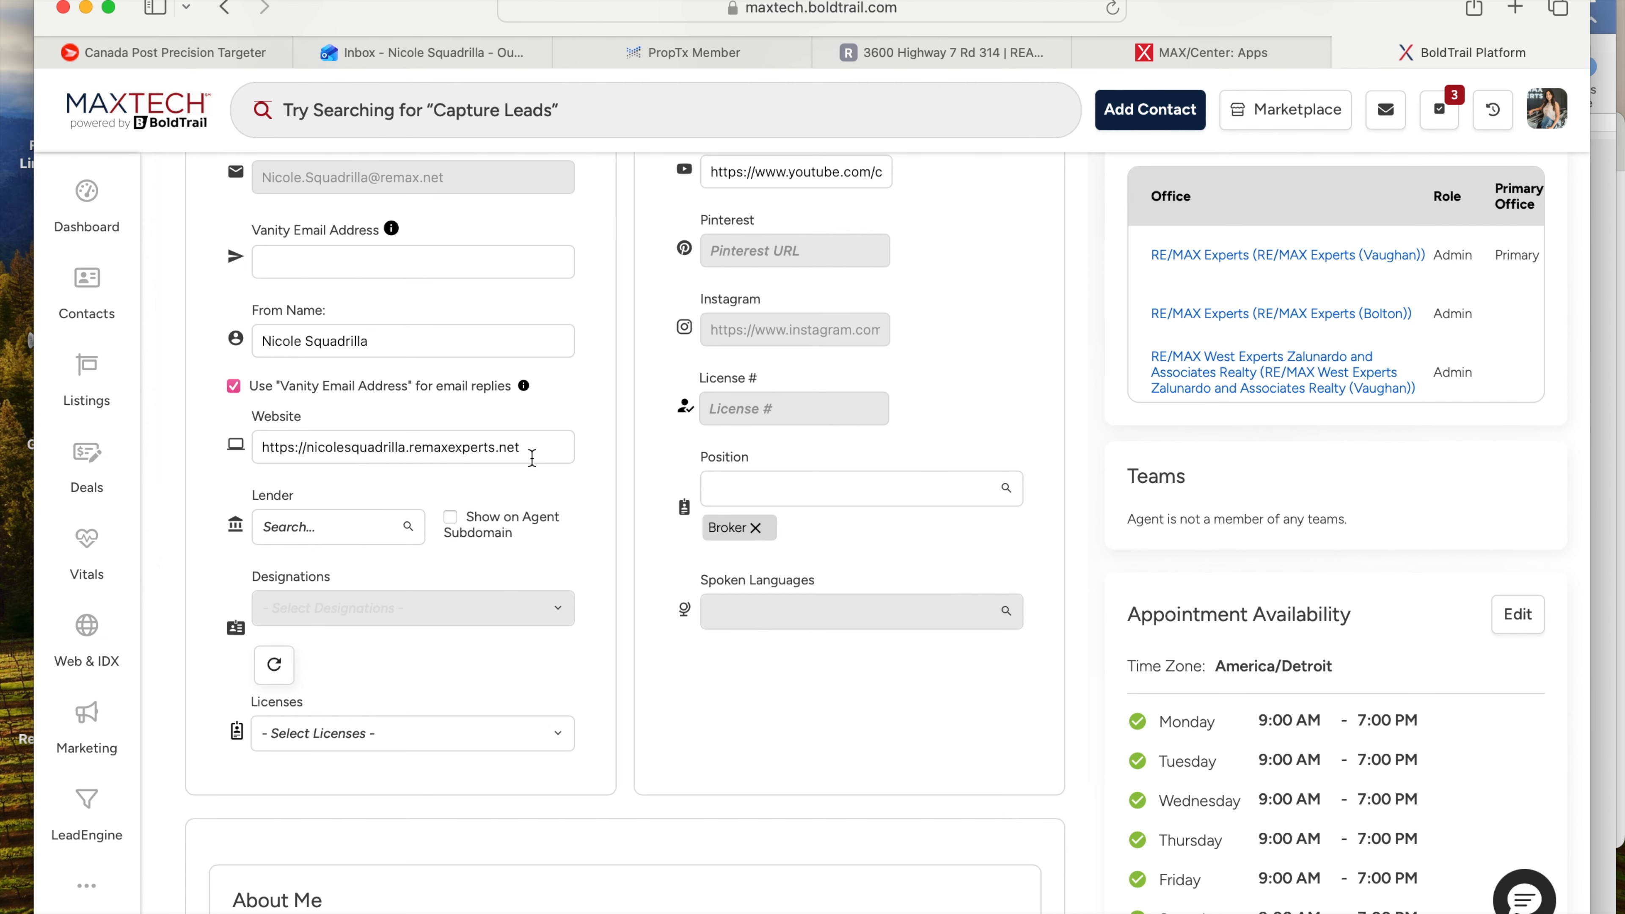
scroll(533, 452, down, 2)
scroll(532, 456, up, 8)
scroll(532, 458, up, 3)
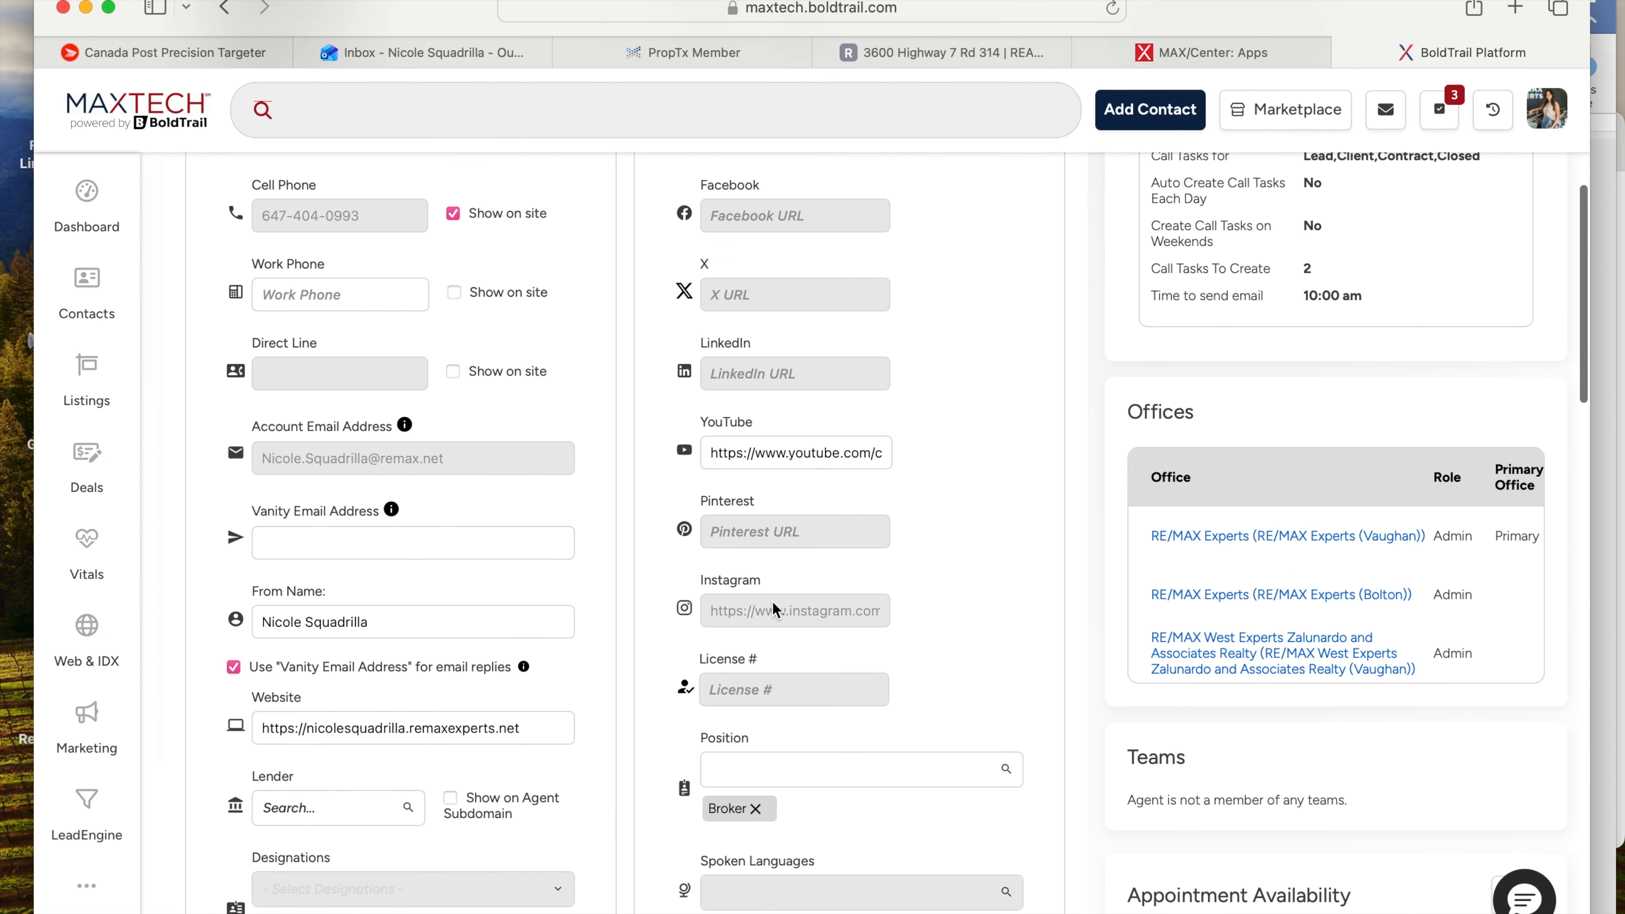
scroll(789, 448, up, 2)
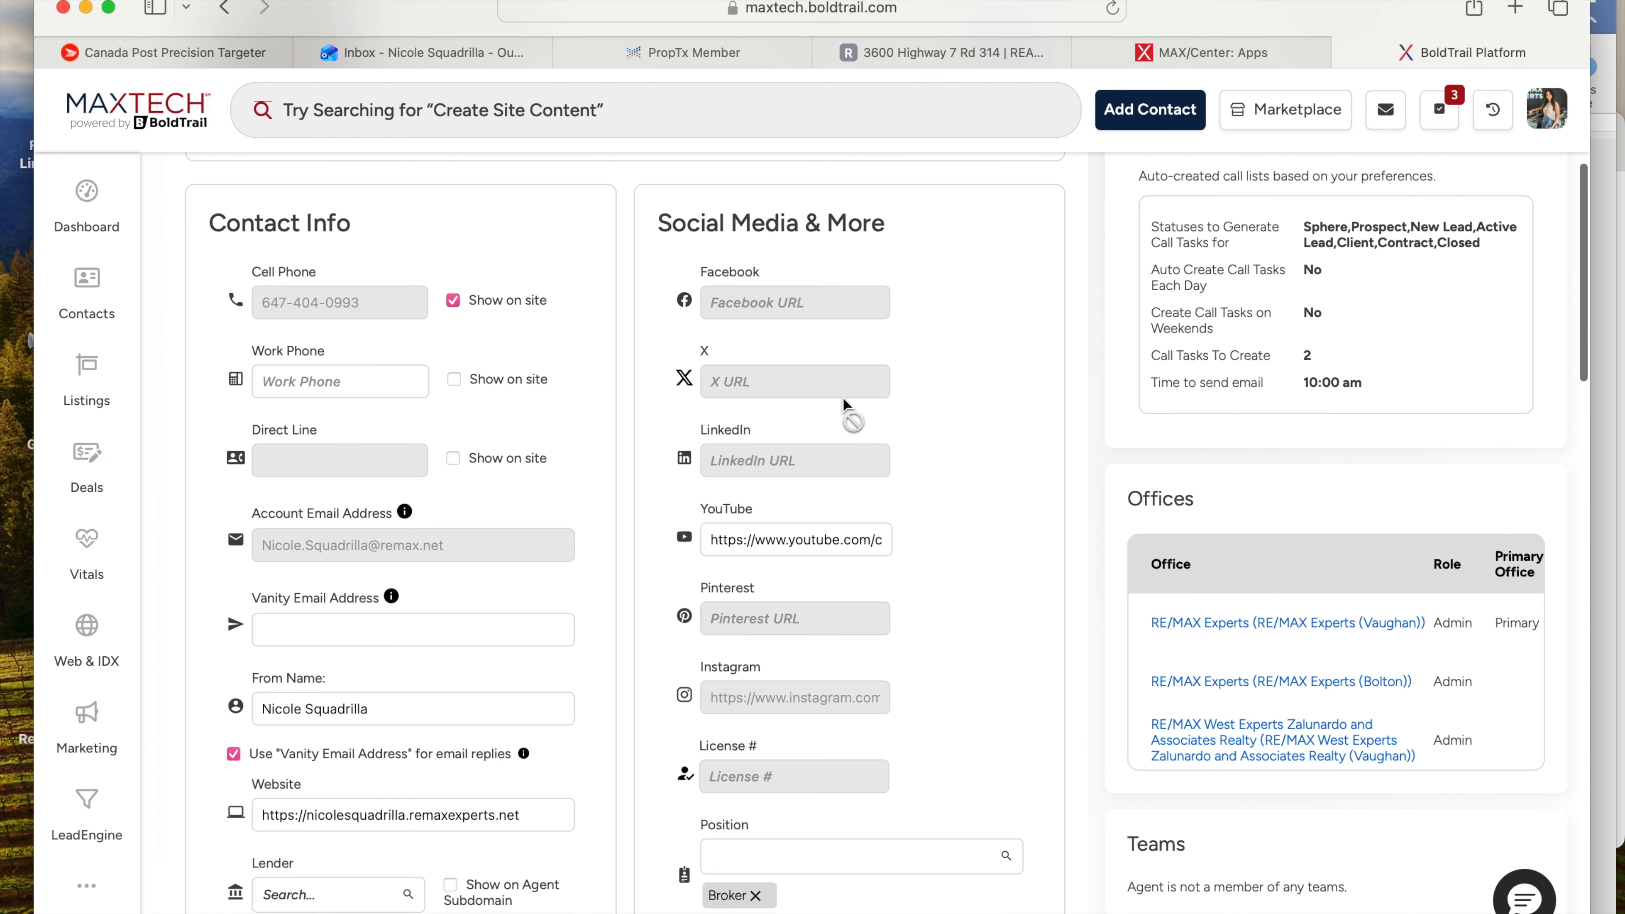
scroll(855, 407, down, 5)
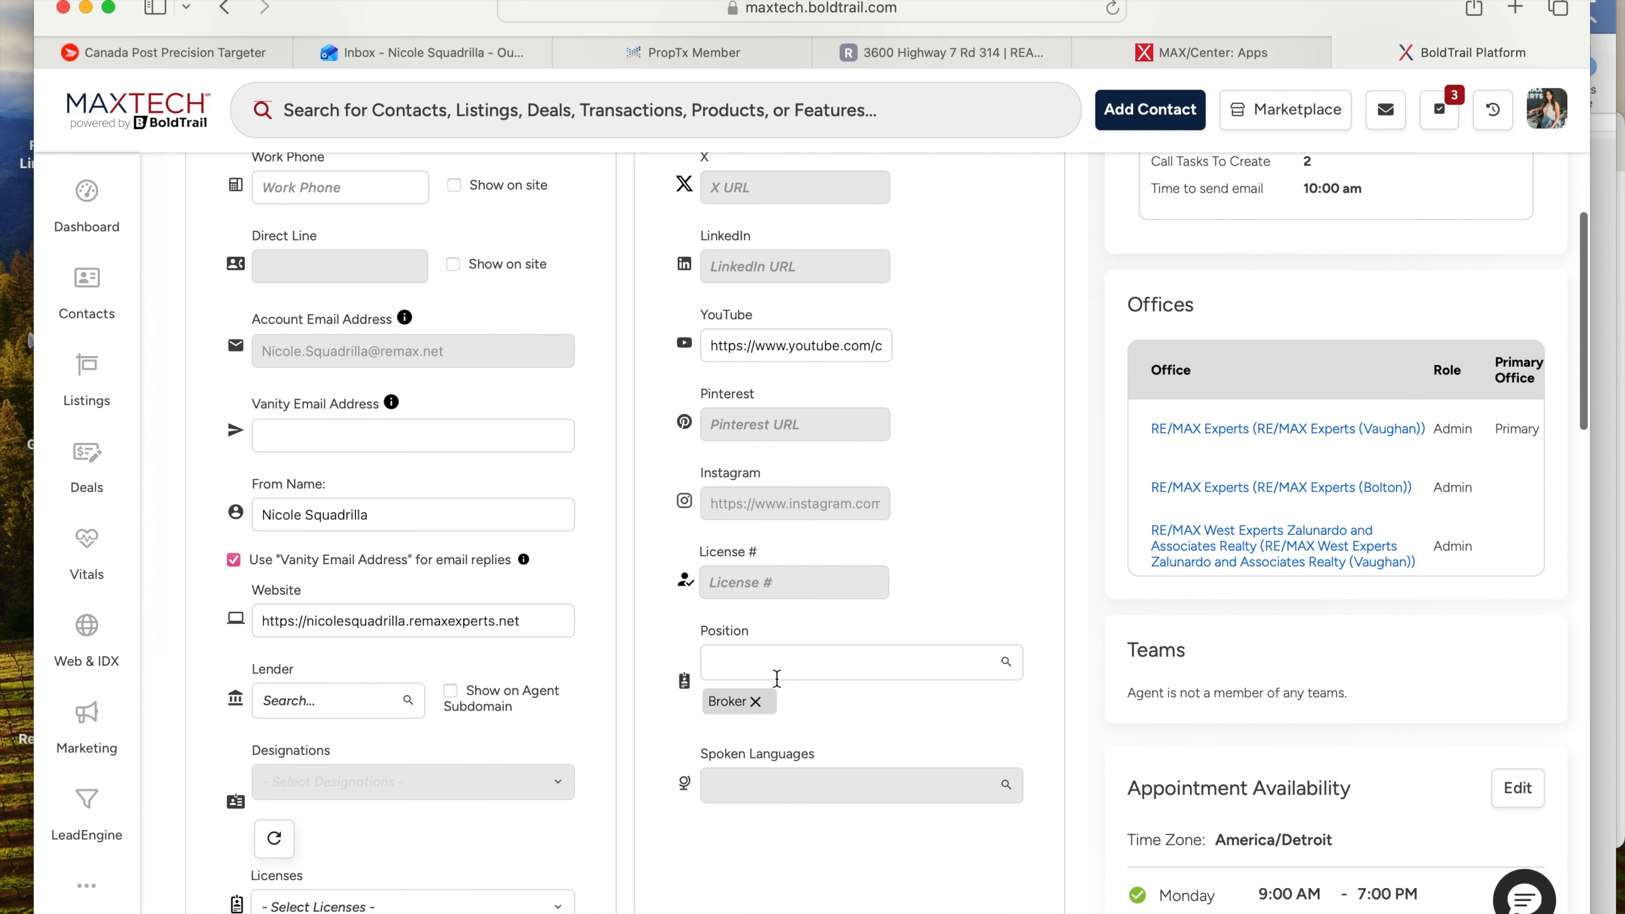
scroll(896, 653, up, 15)
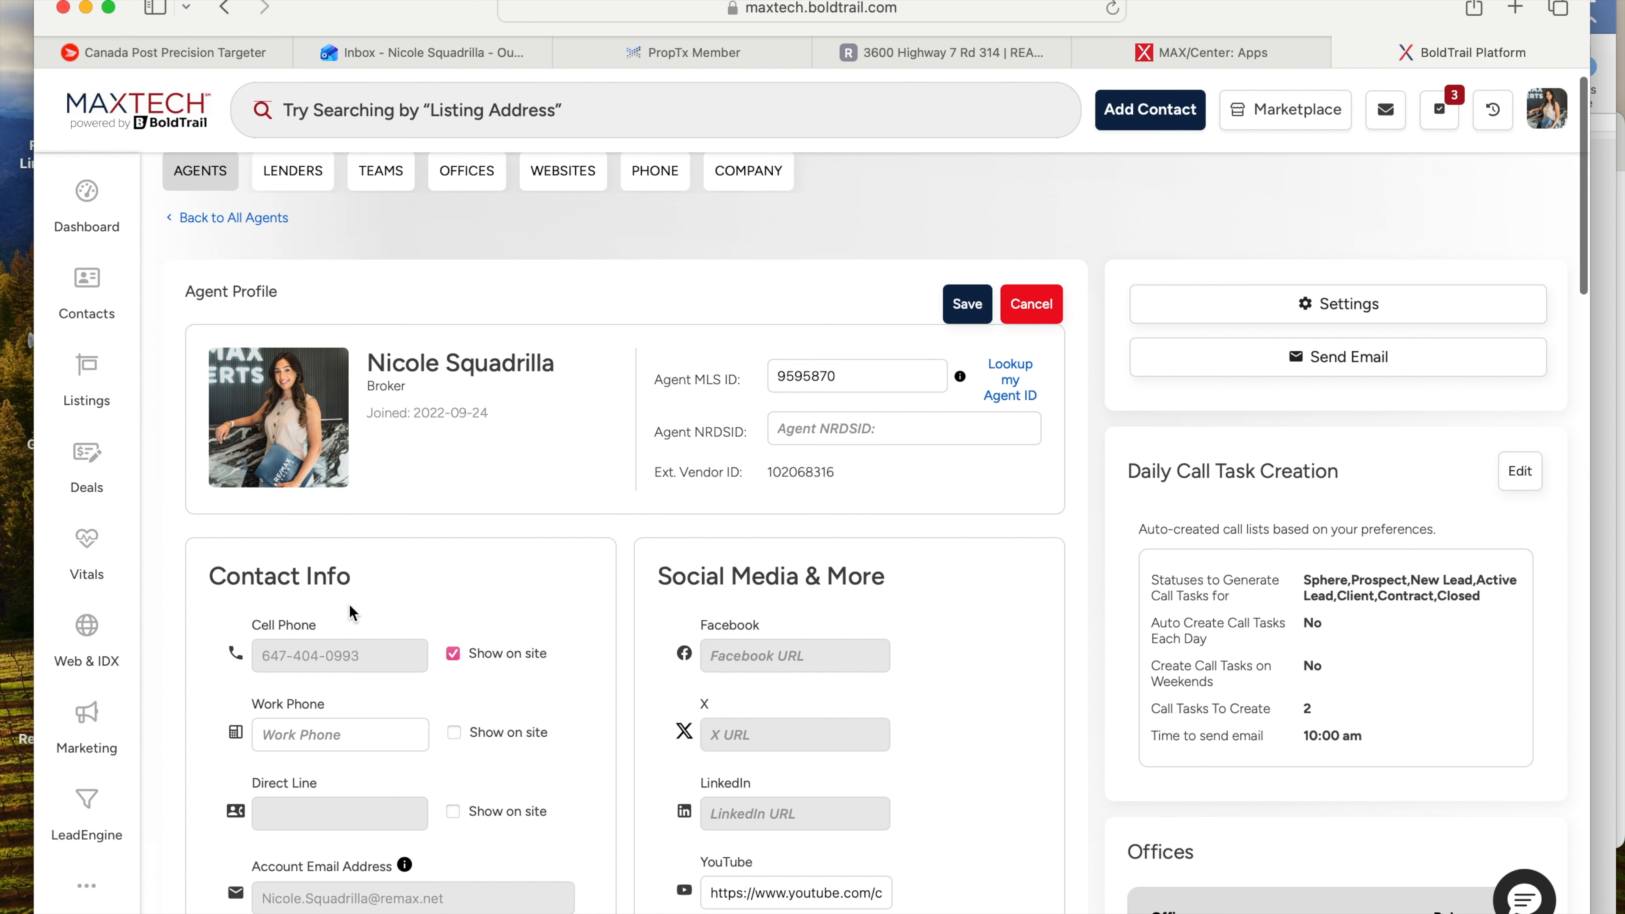
scroll(625, 413, down, 20)
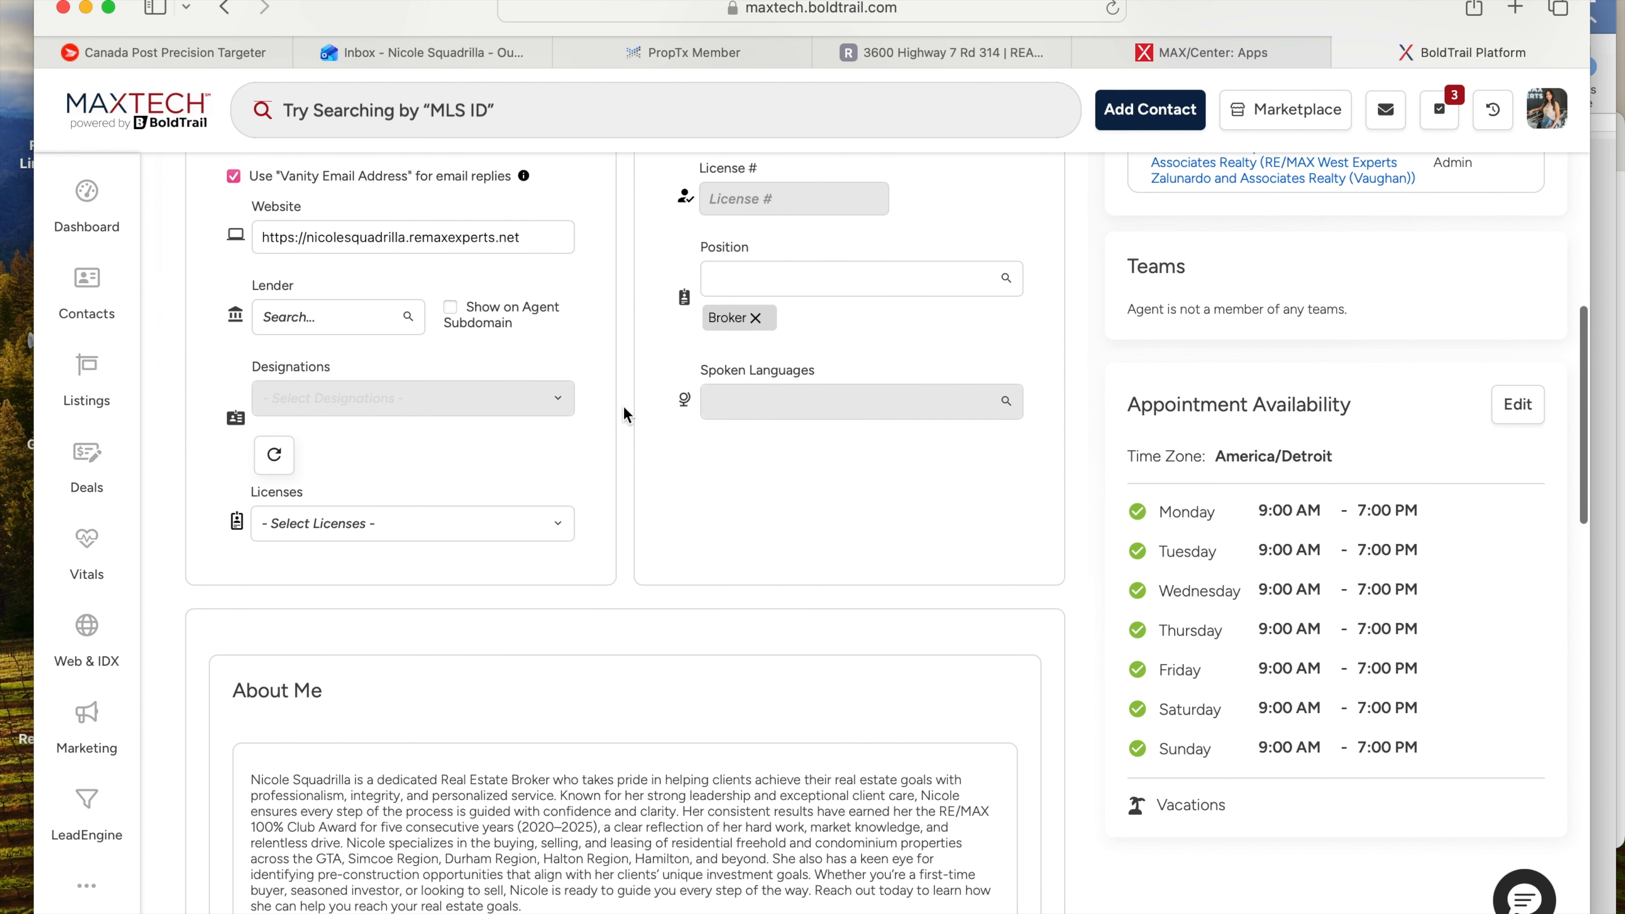
scroll(624, 410, down, 4)
drag(555, 570, 252, 416)
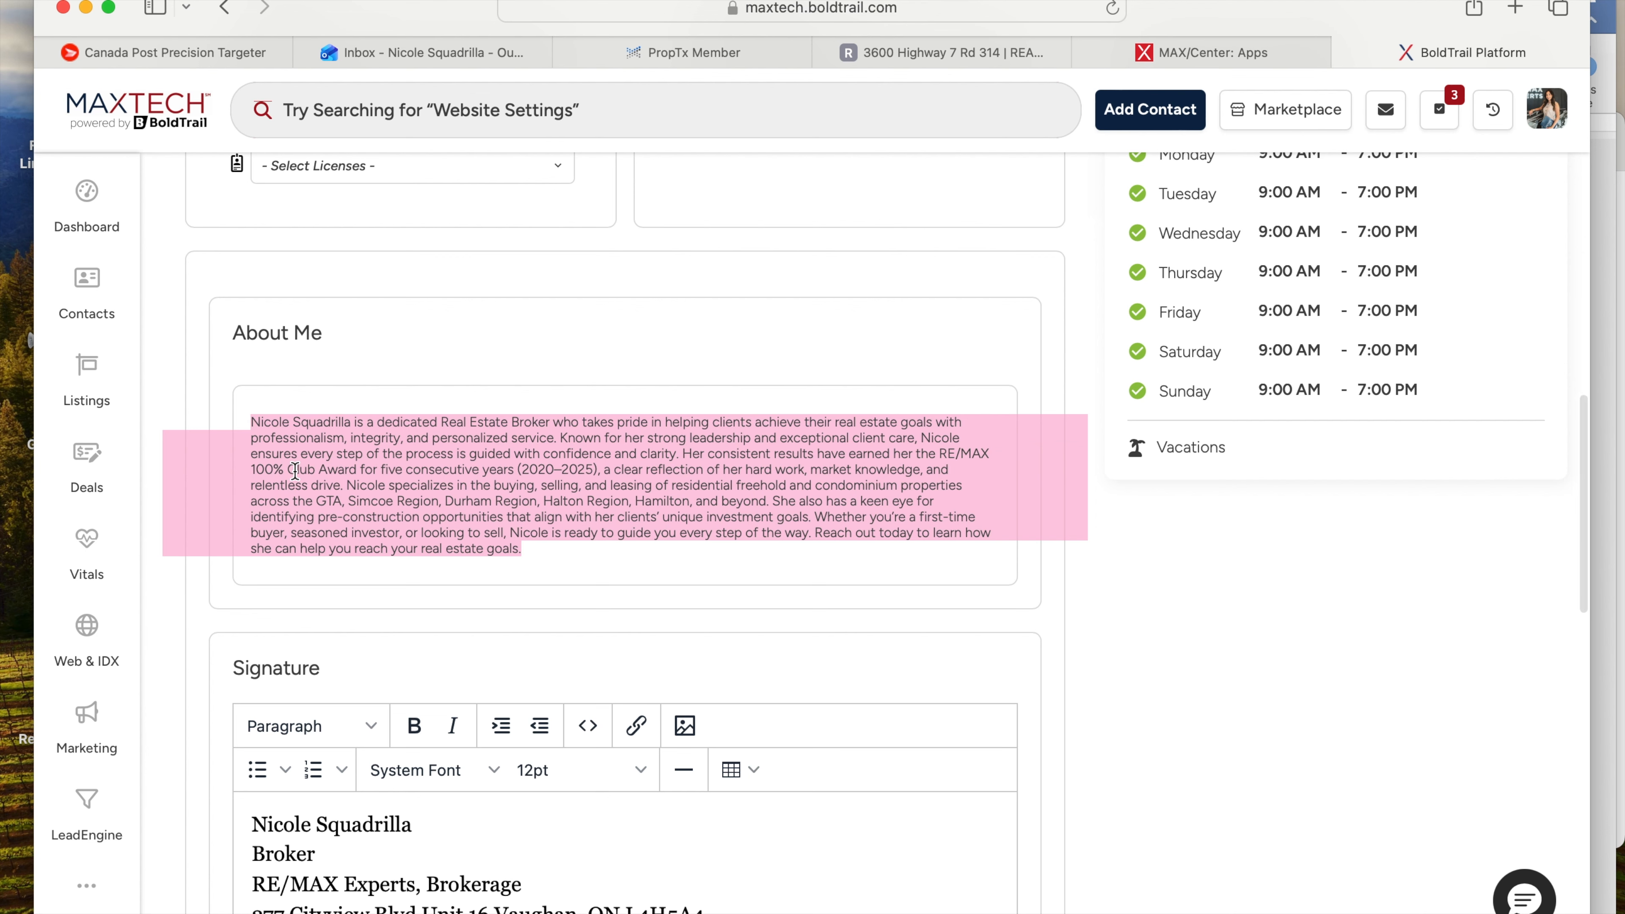
click(390, 364)
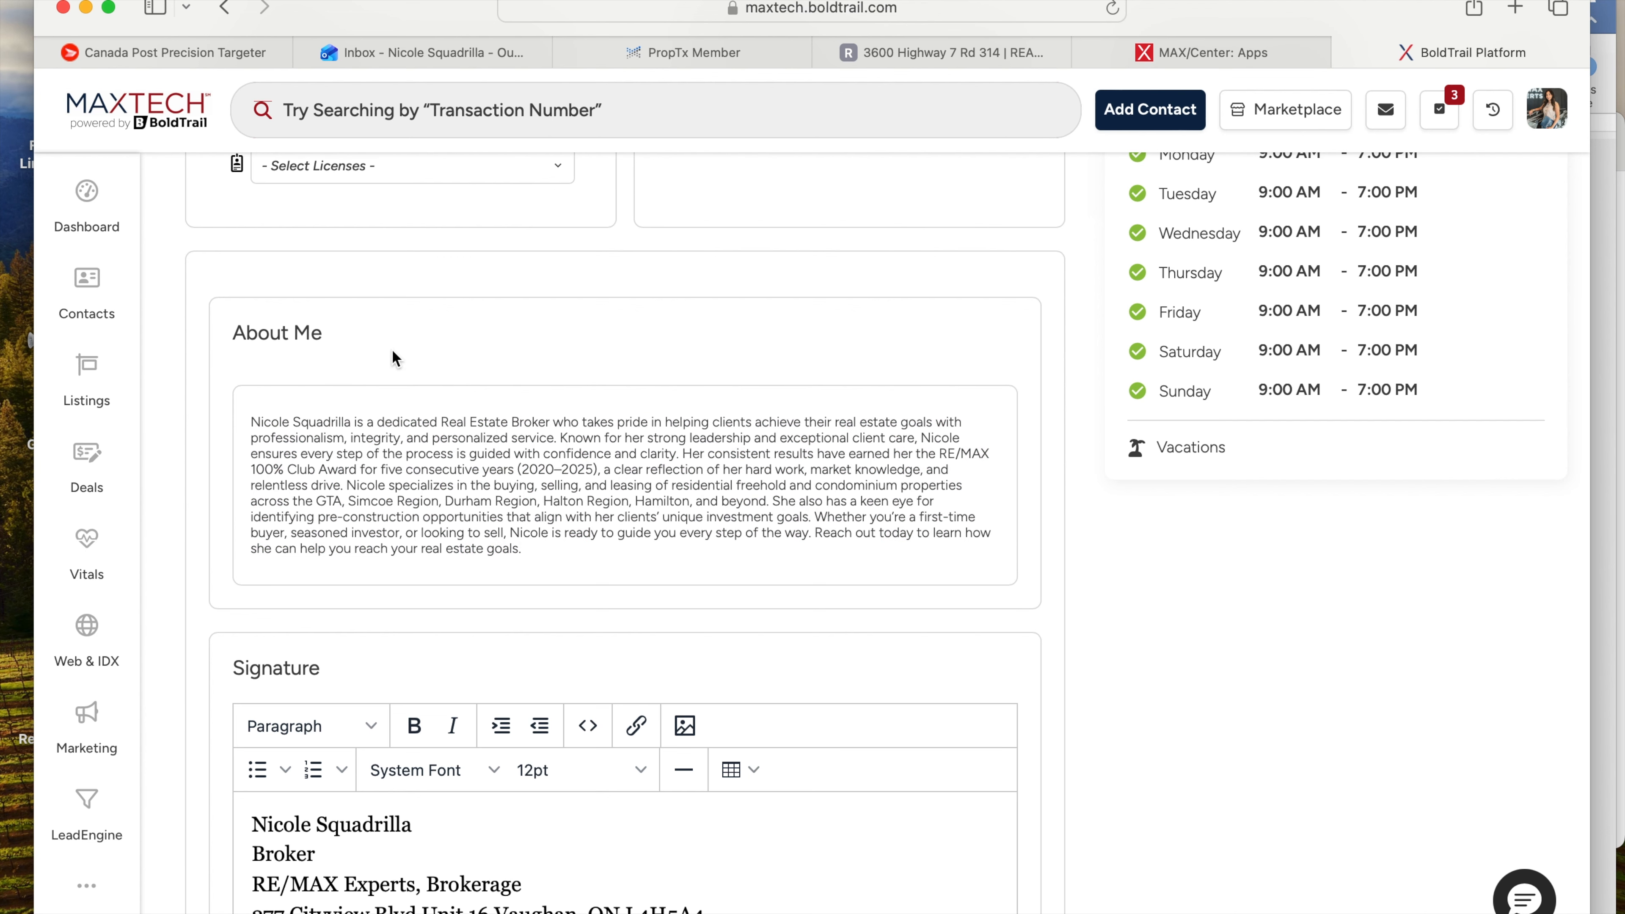
scroll(526, 627, down, 6)
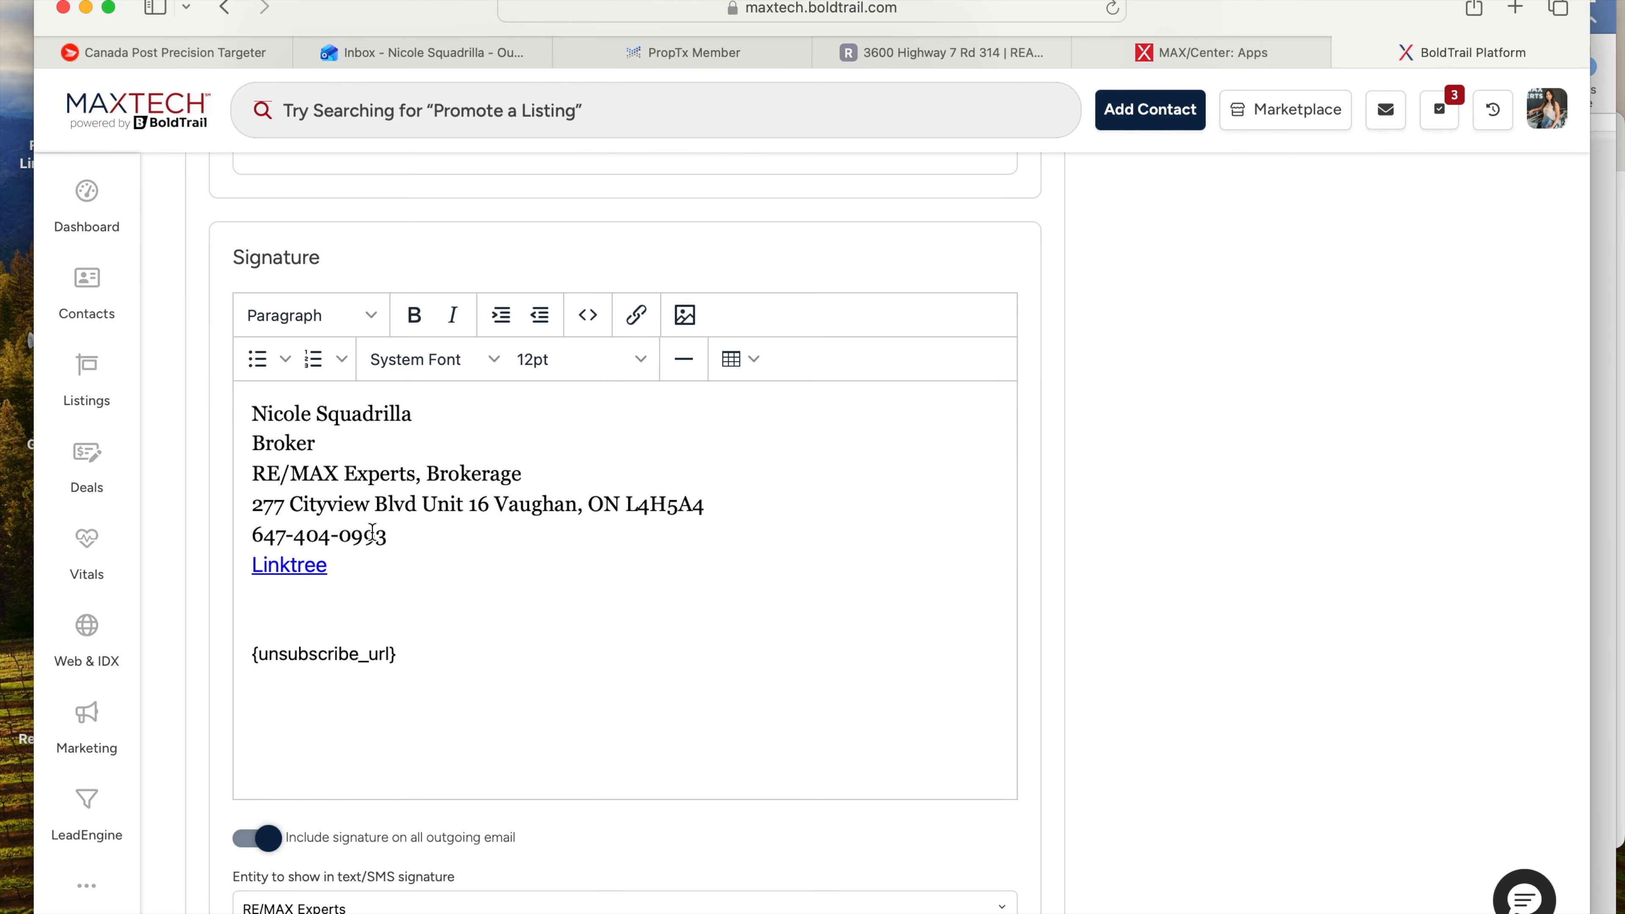
click(254, 413)
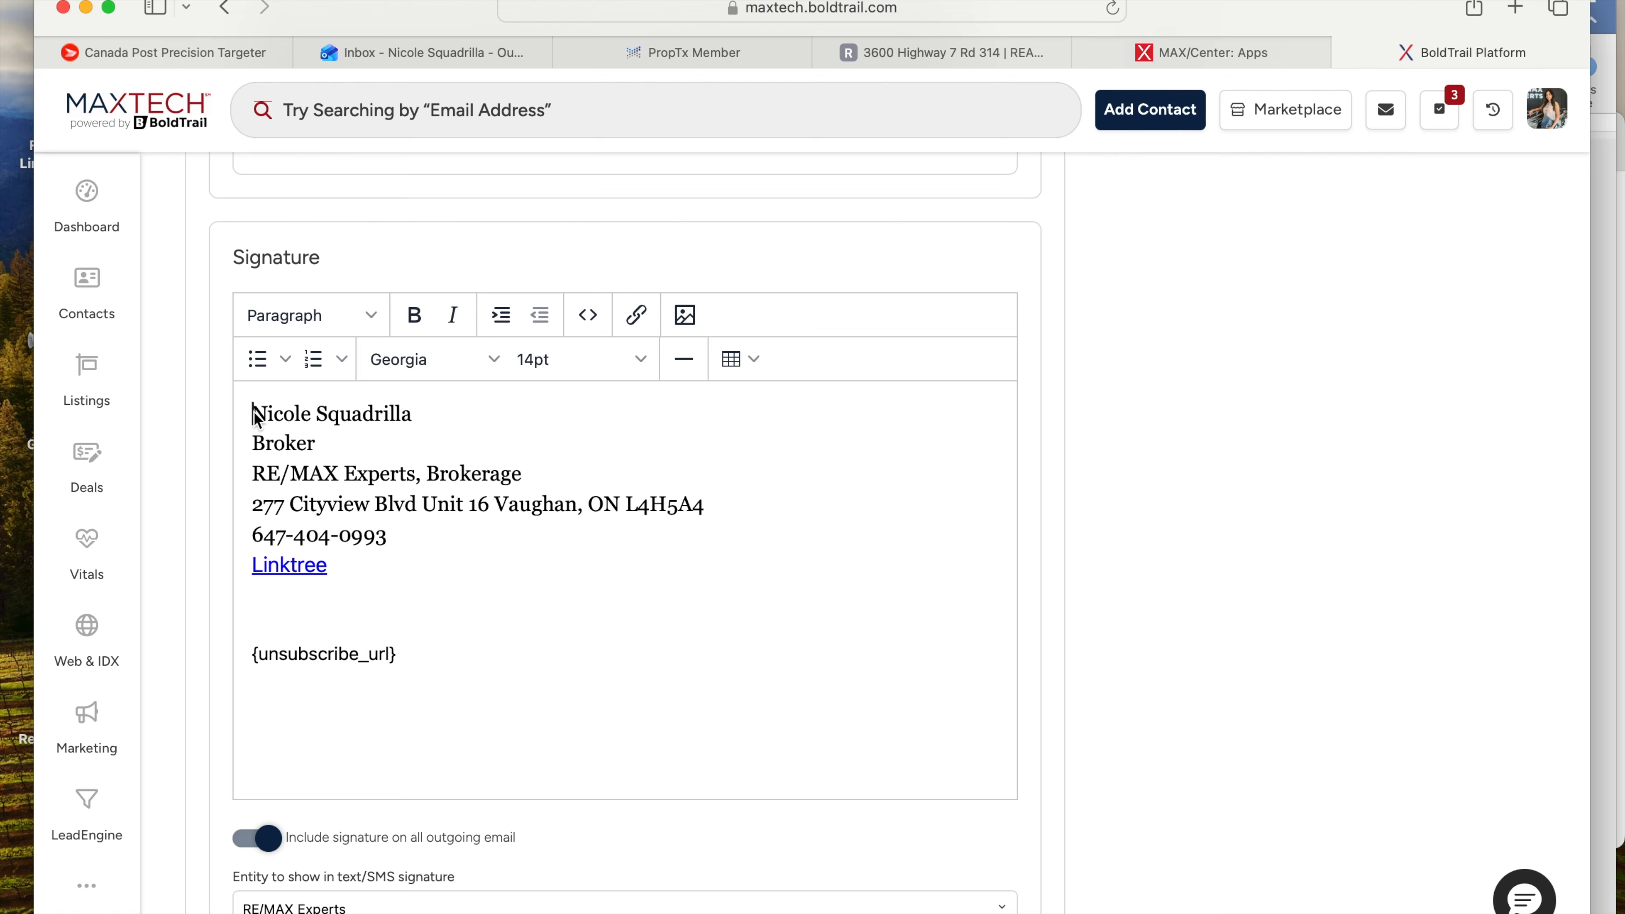
click(422, 414)
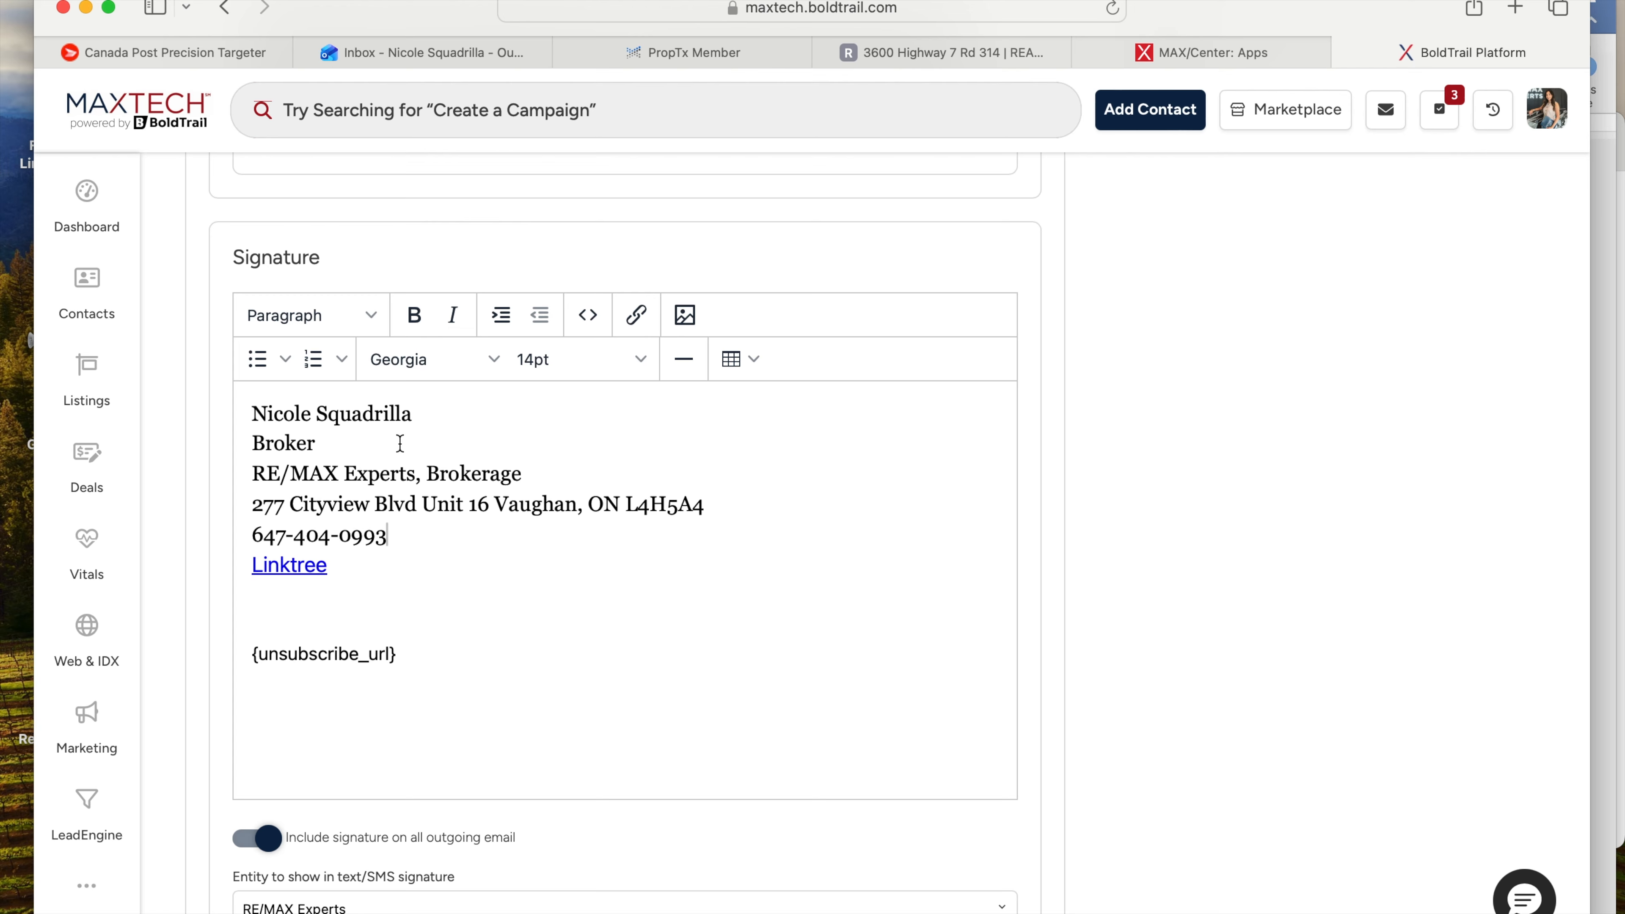
drag(405, 537, 283, 411)
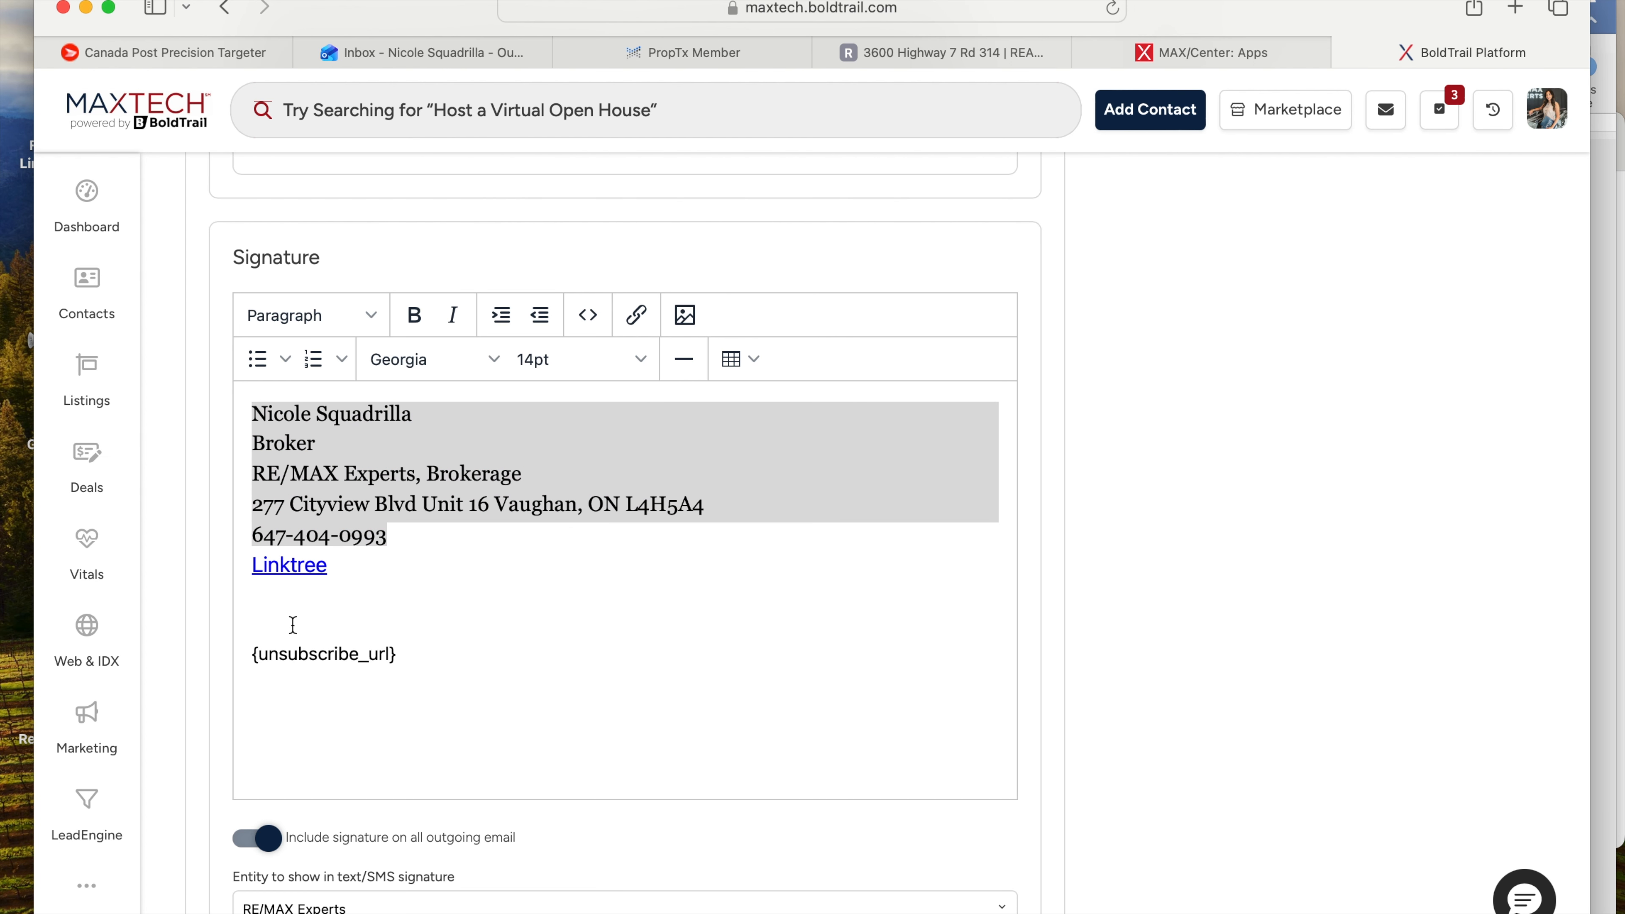
click(471, 539)
scroll(470, 539, down, 5)
scroll(470, 539, up, 5)
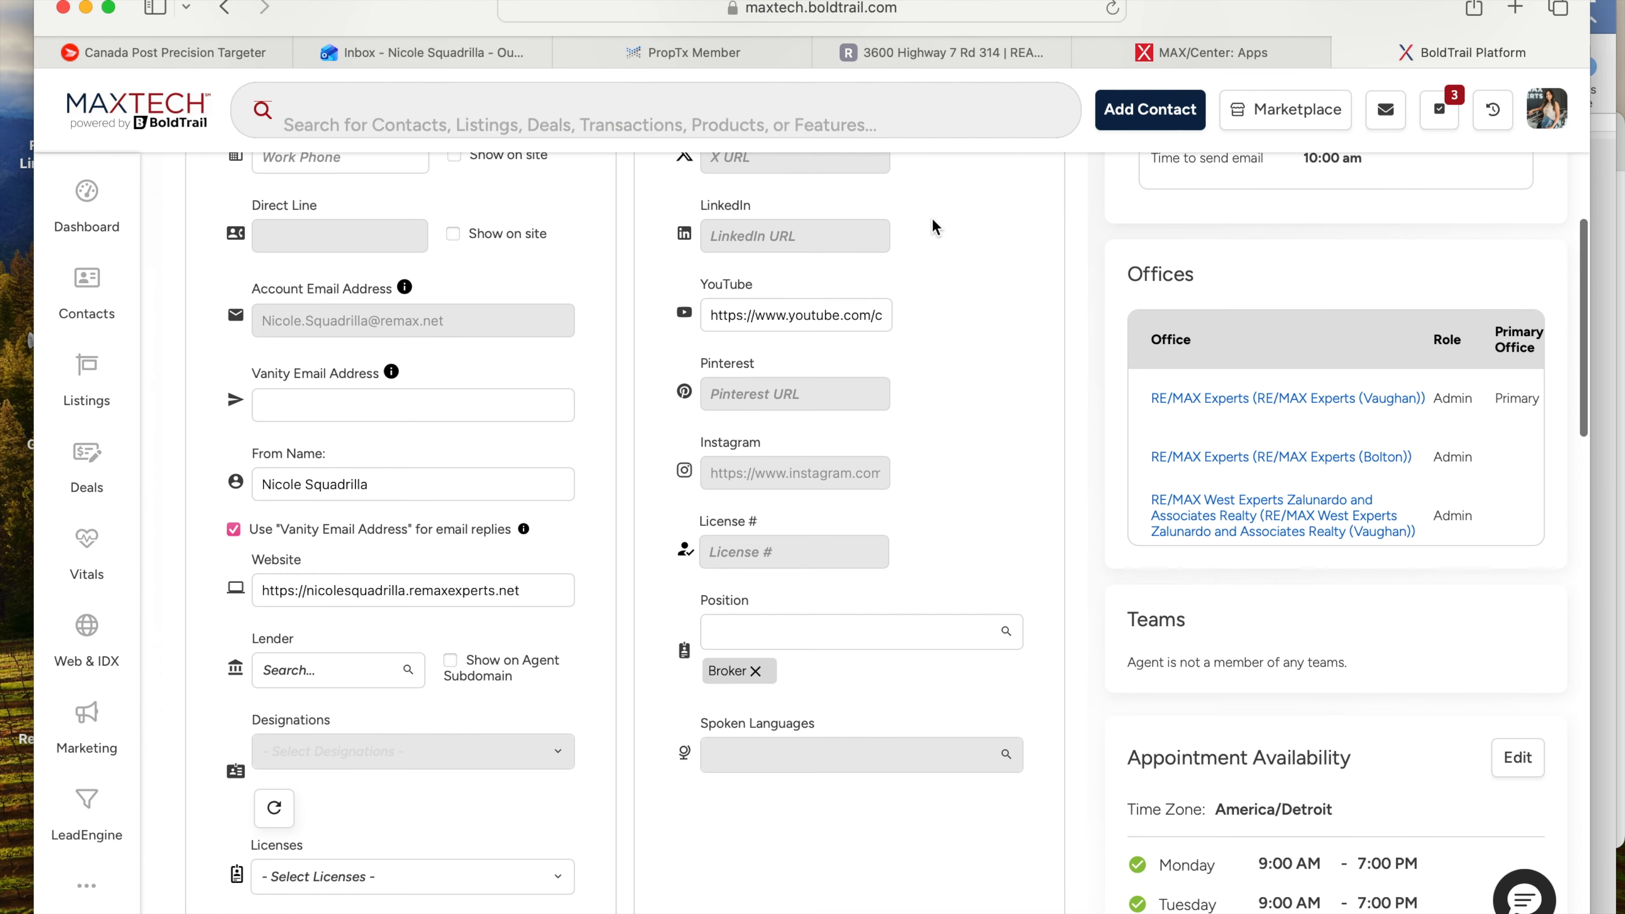
scroll(932, 217, up, 10)
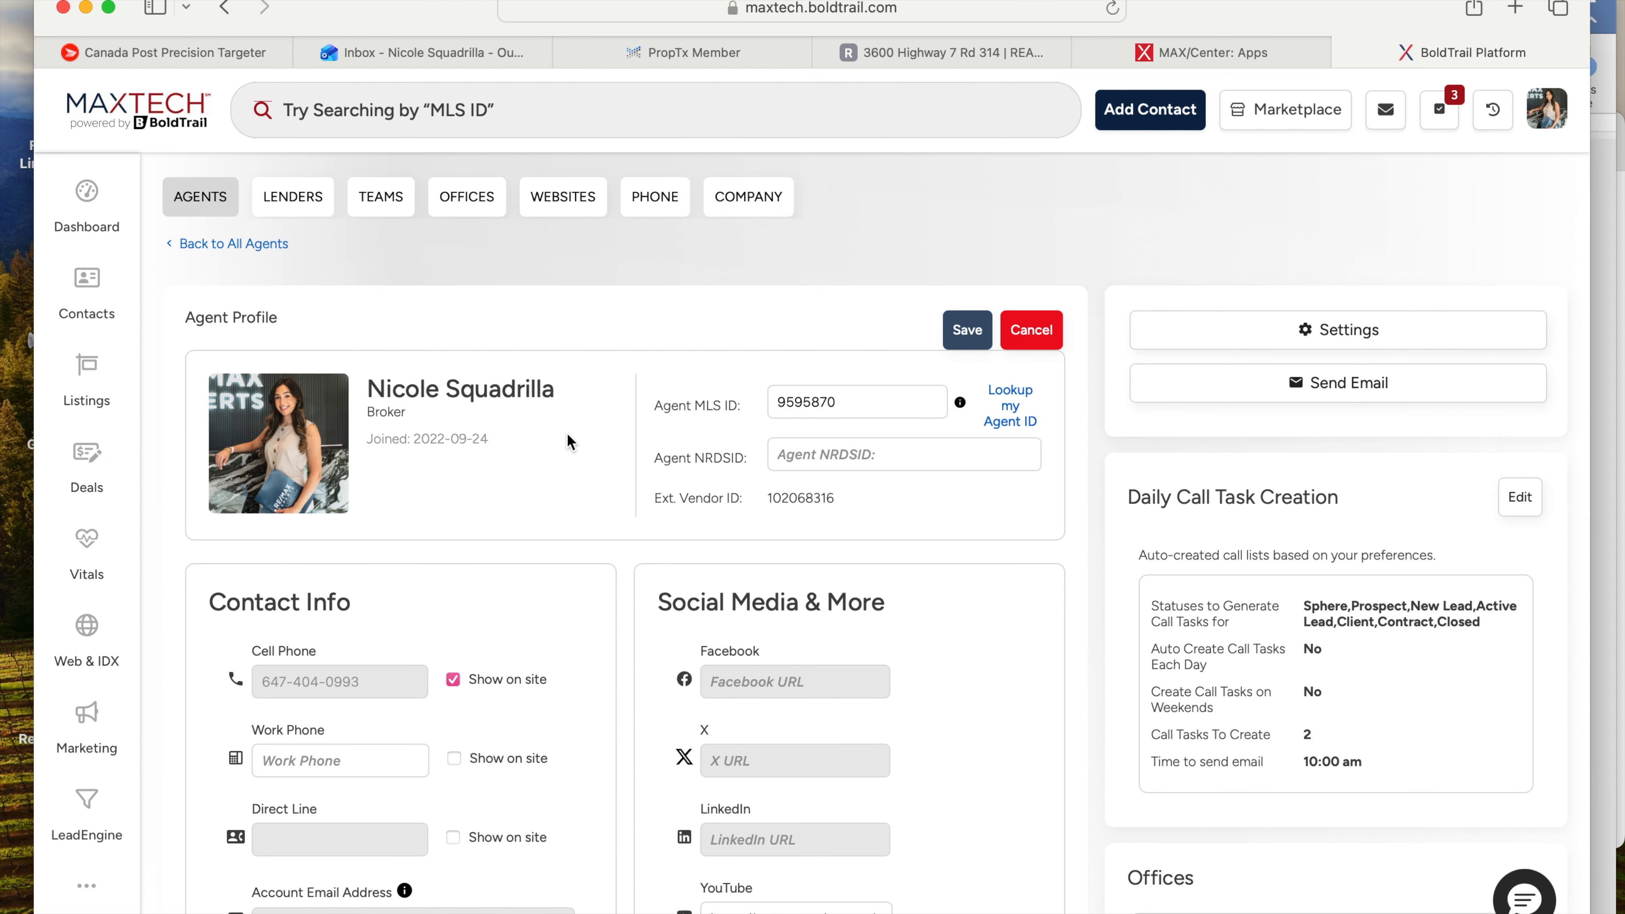
scroll(569, 442, down, 20)
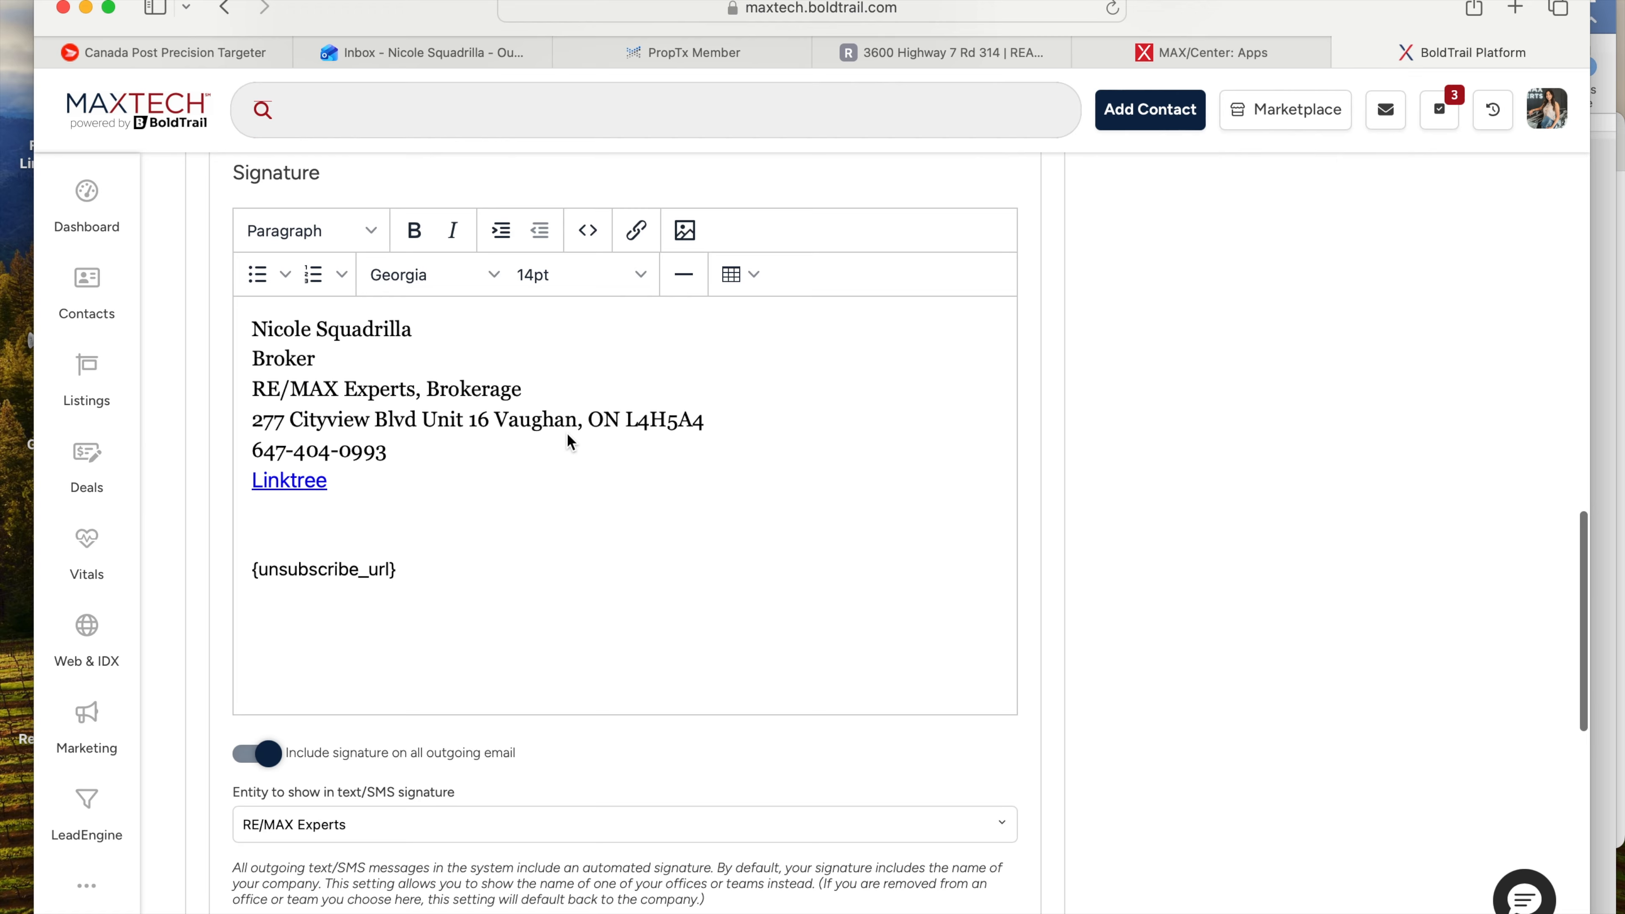
- Scroll the saved agent profile to review the About Me bio and email signature
scroll(570, 441, down, 4)
scroll(569, 442, up, 2)
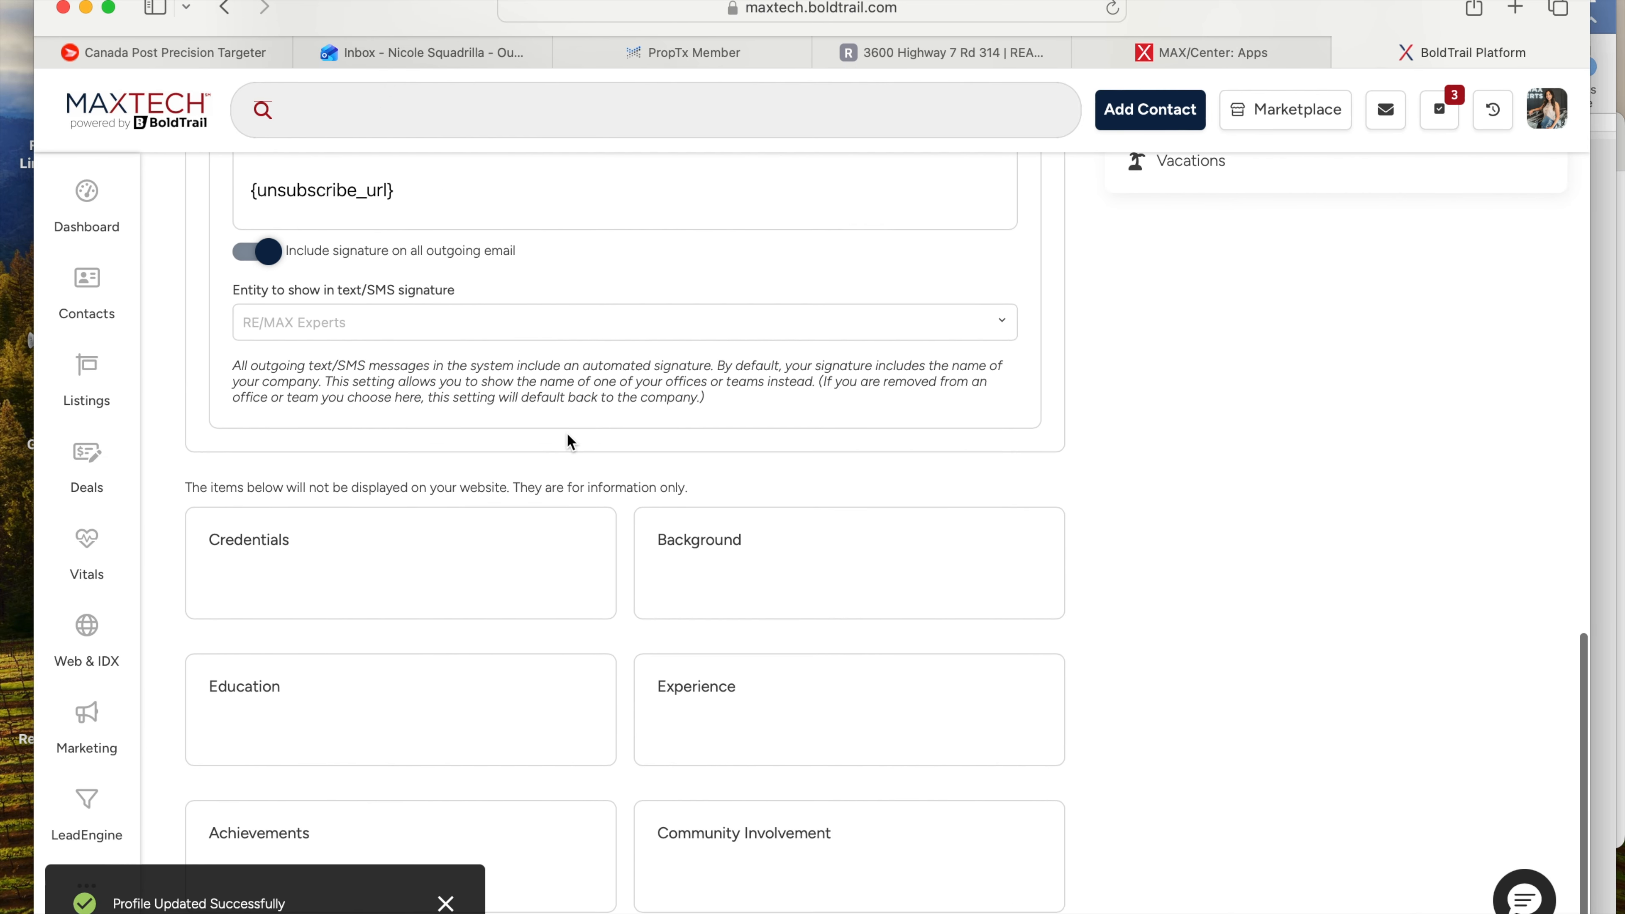
scroll(566, 432, up, 1)
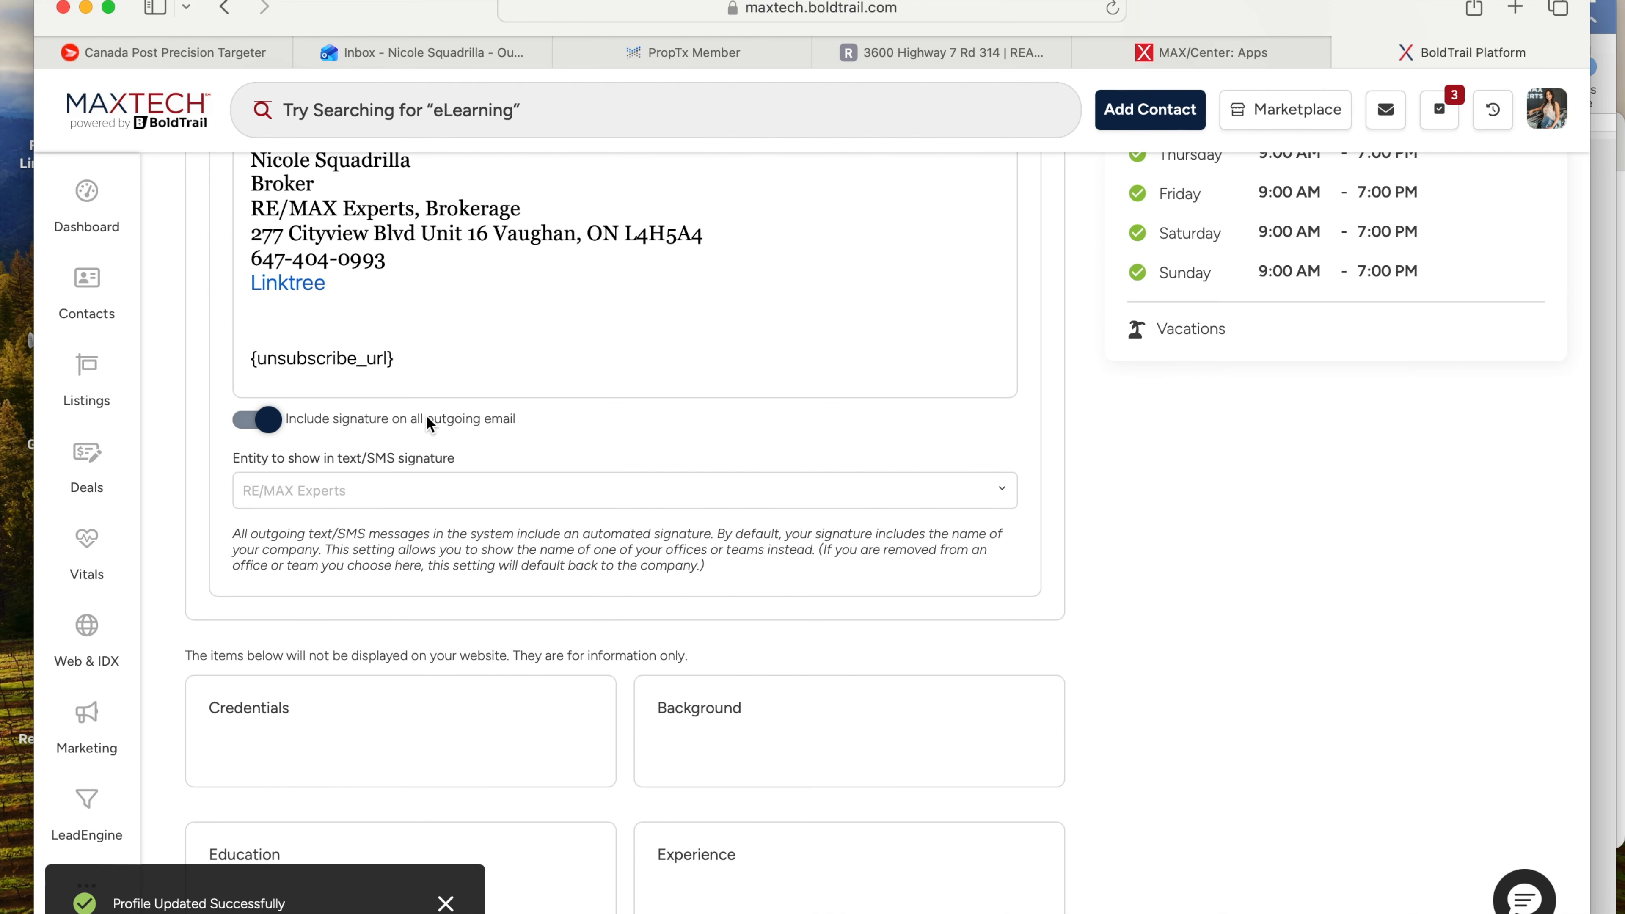
scroll(499, 421, down, 3)
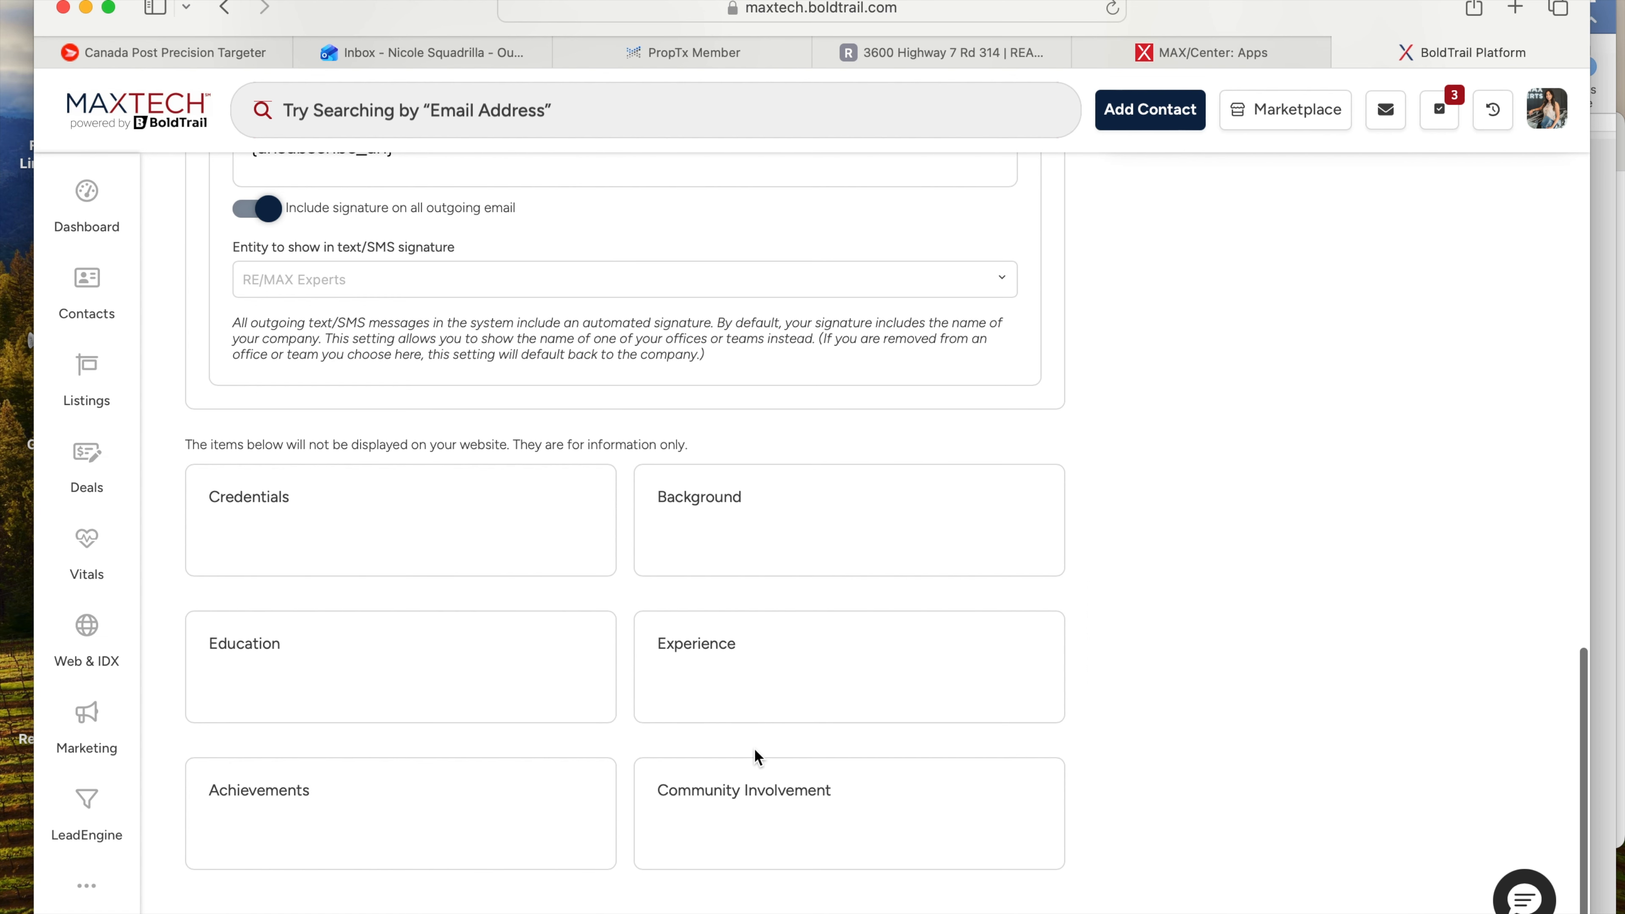
scroll(1012, 565, up, 10)
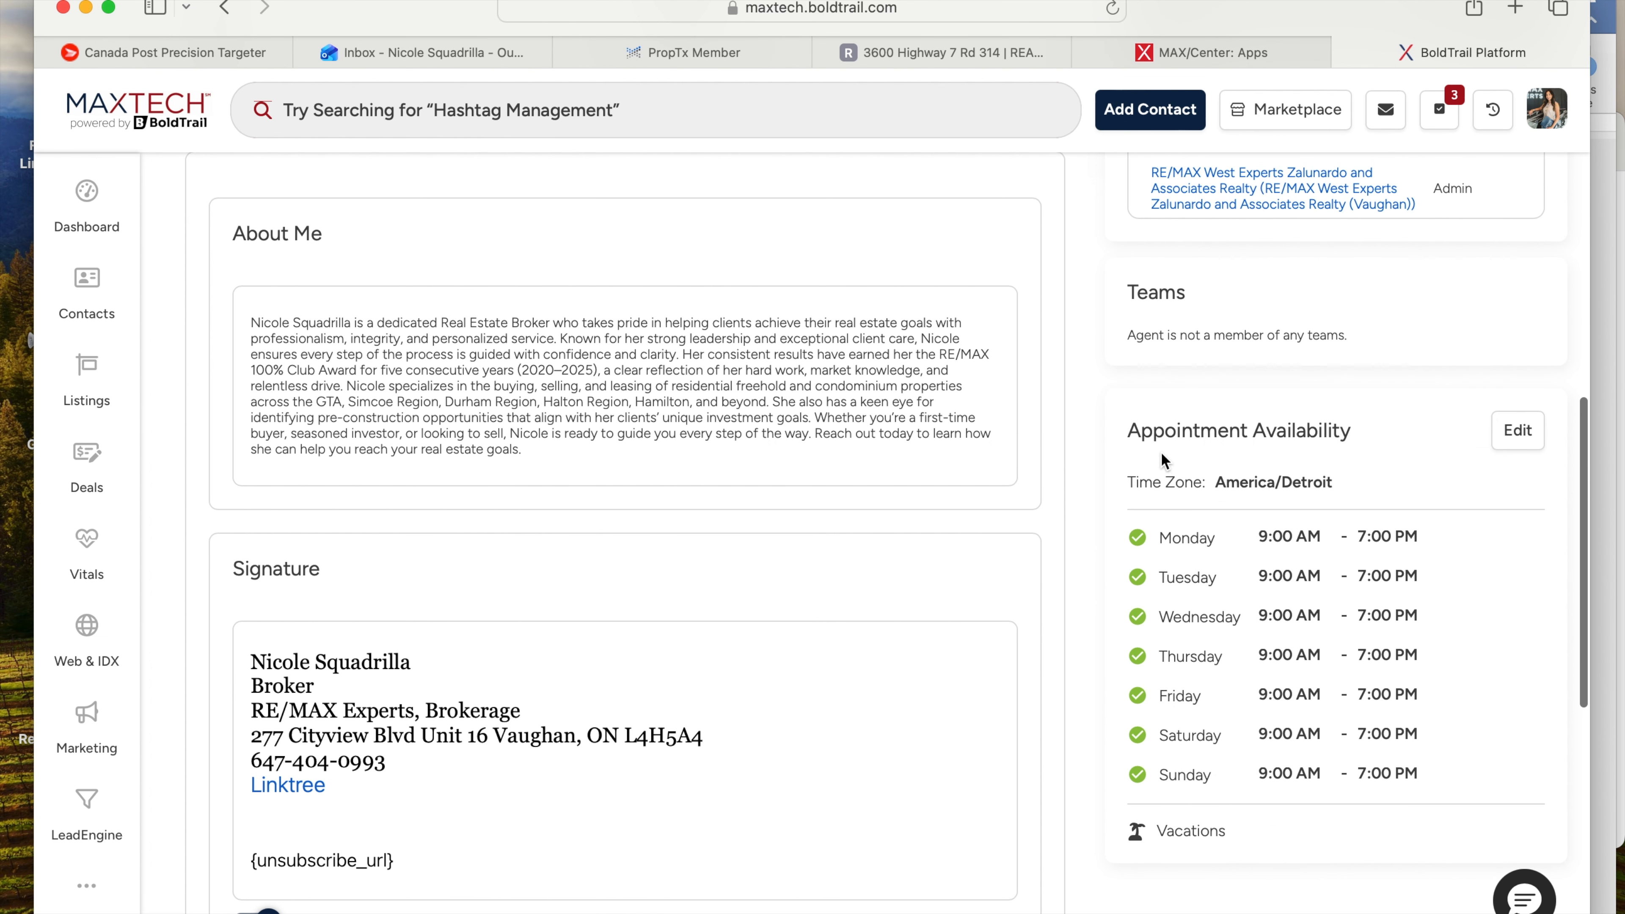
drag(1128, 440, 1340, 443)
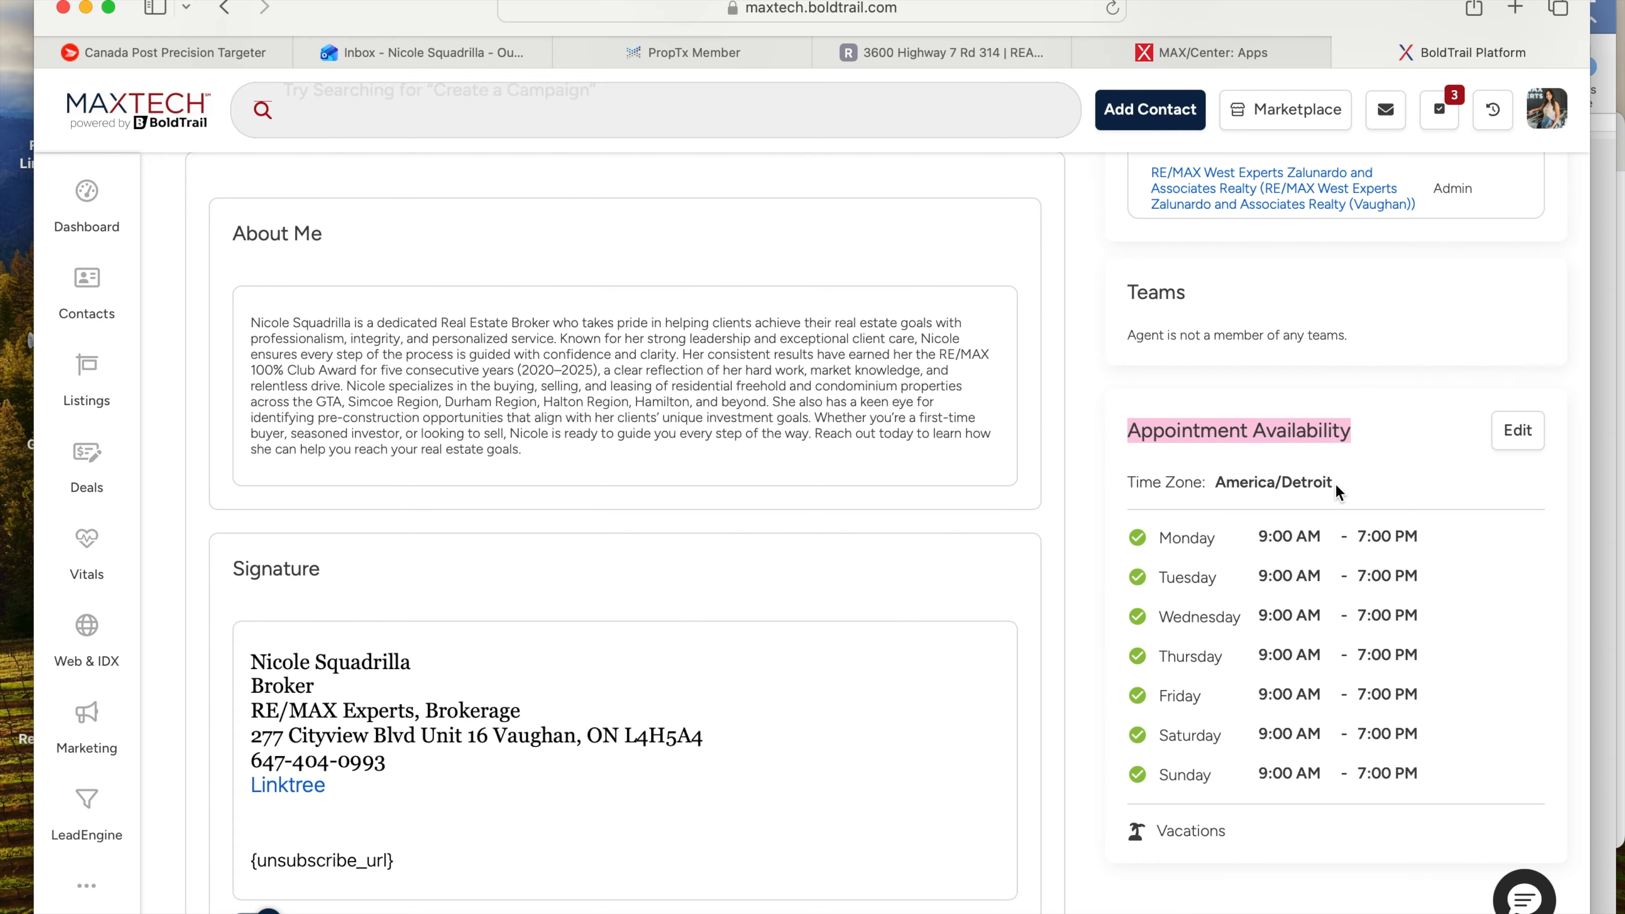
drag(1336, 483, 1223, 494)
click(1225, 499)
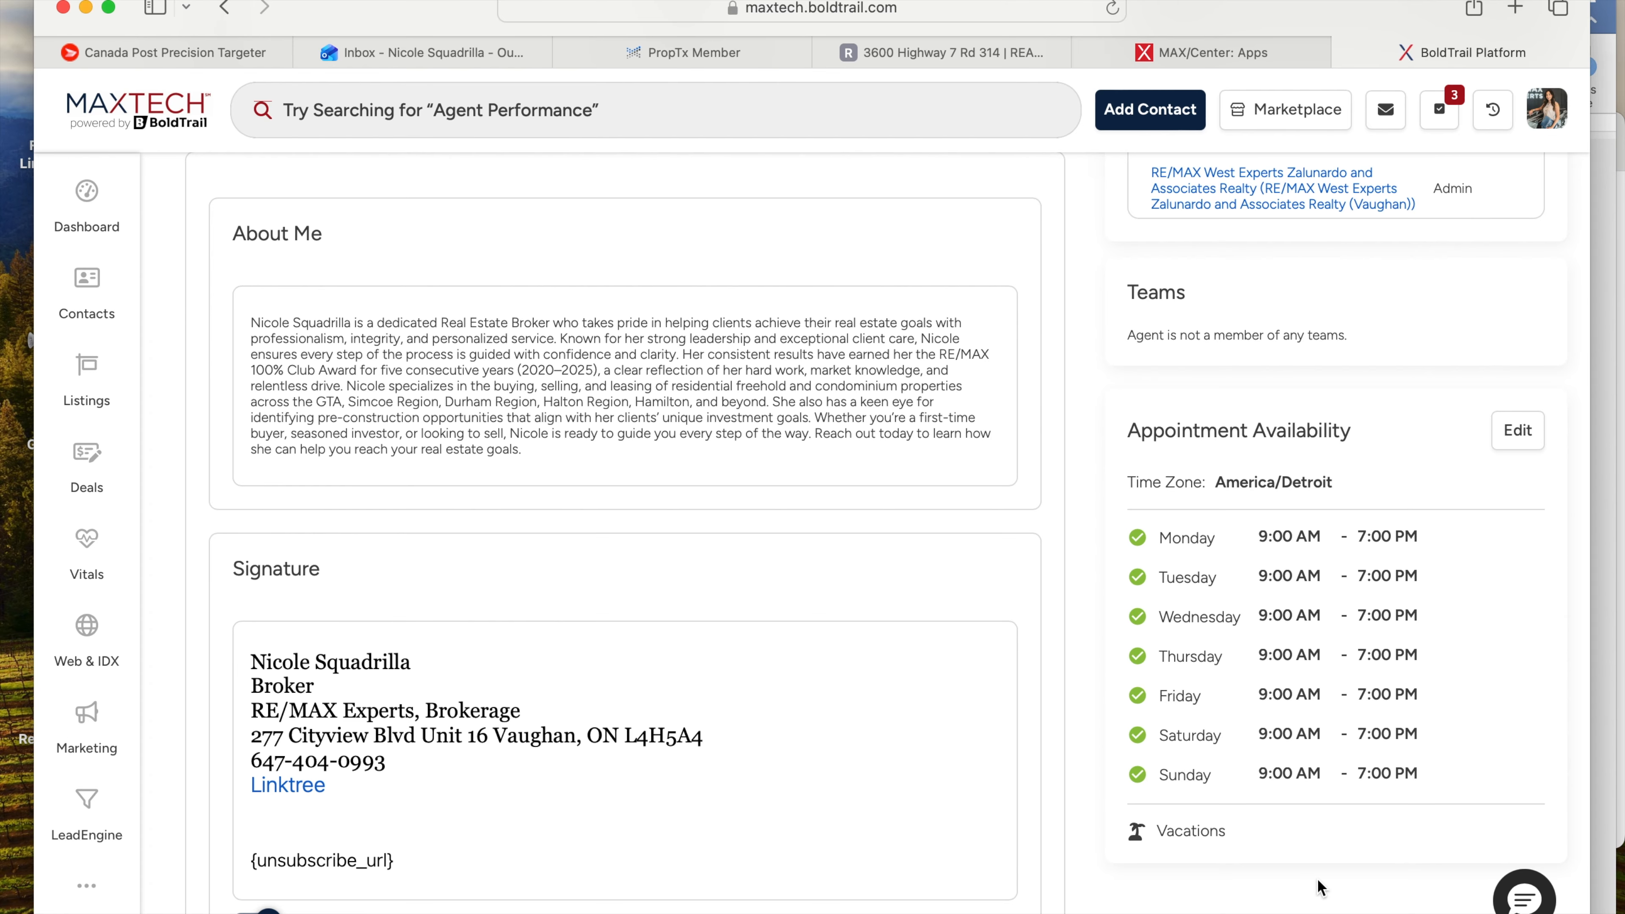
scroll(1321, 855, up, 2)
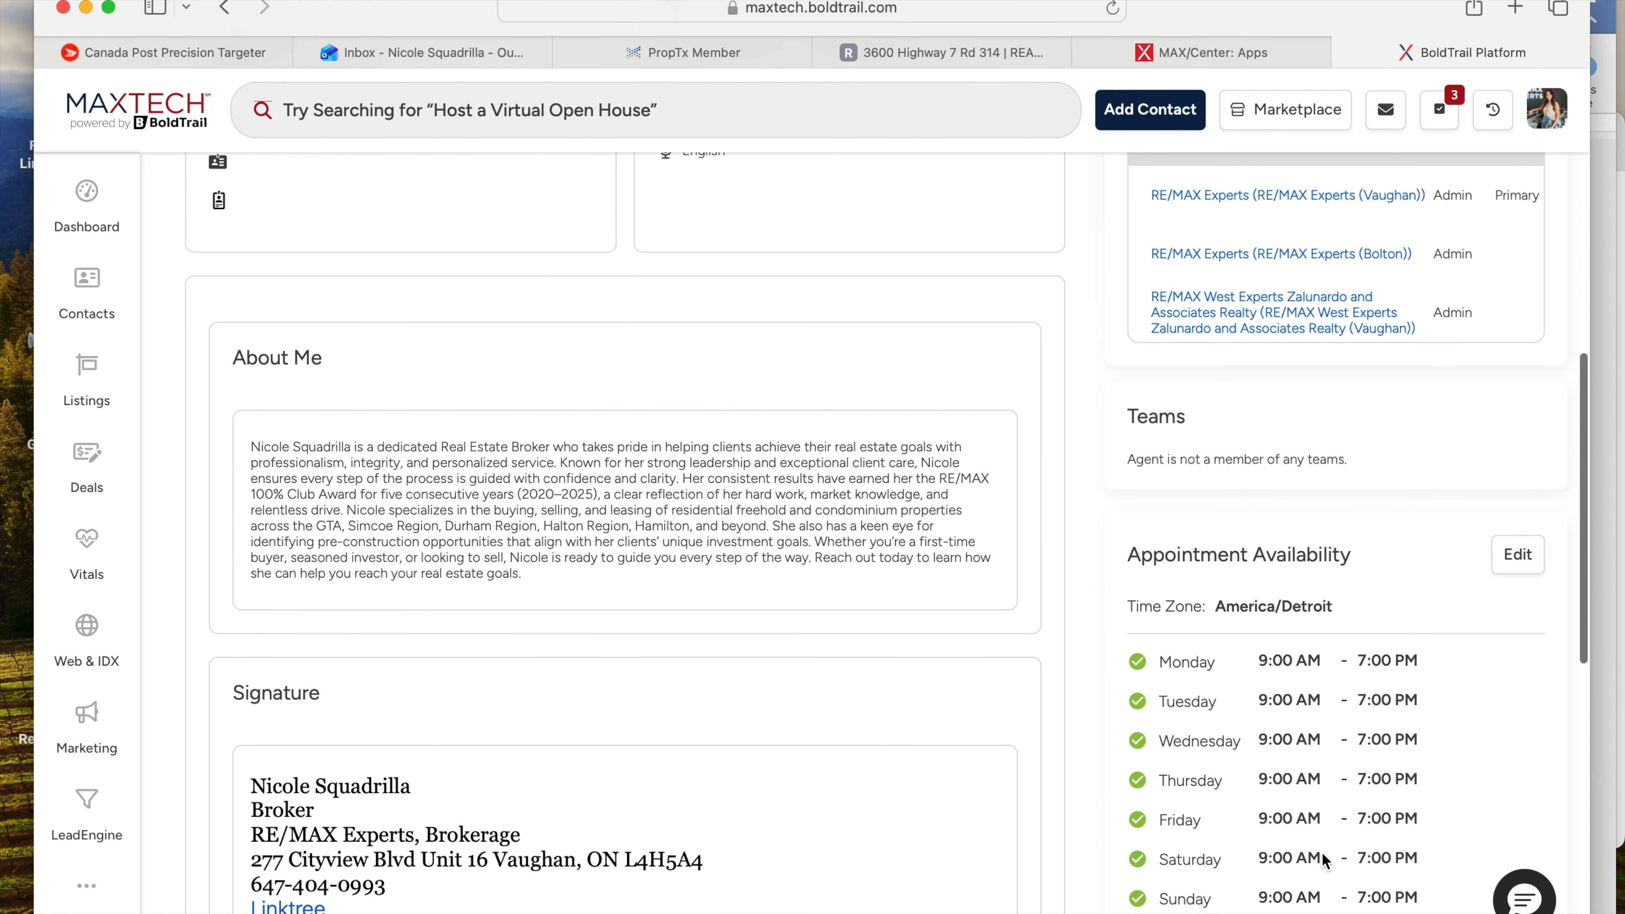
scroll(1322, 853, up, 10)
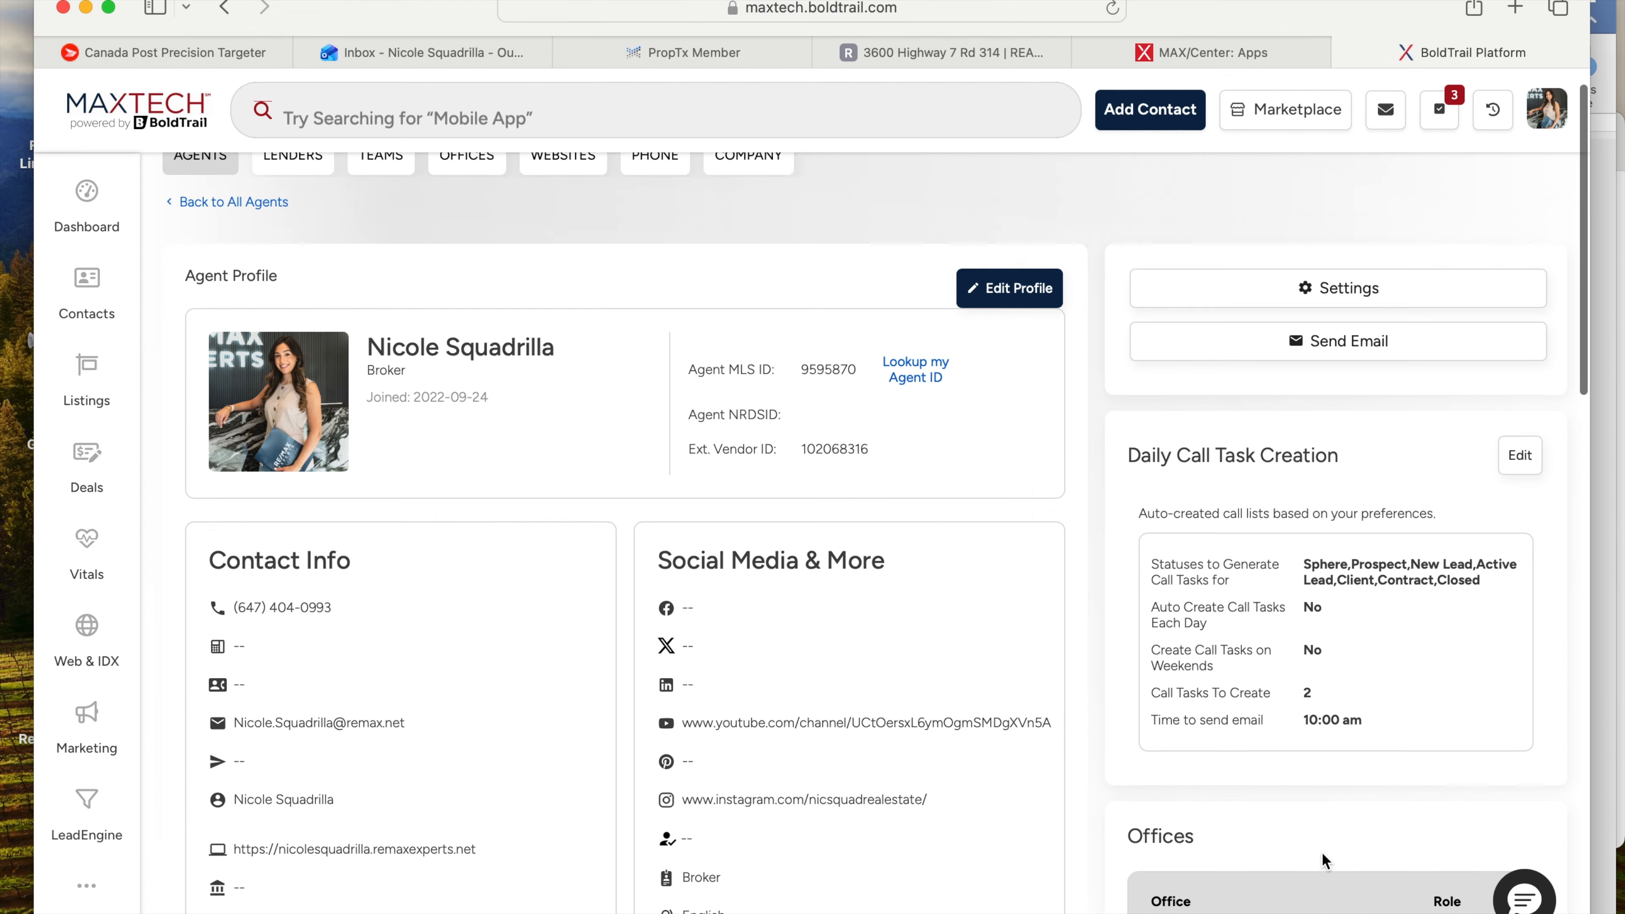
scroll(1343, 466, down, 1)
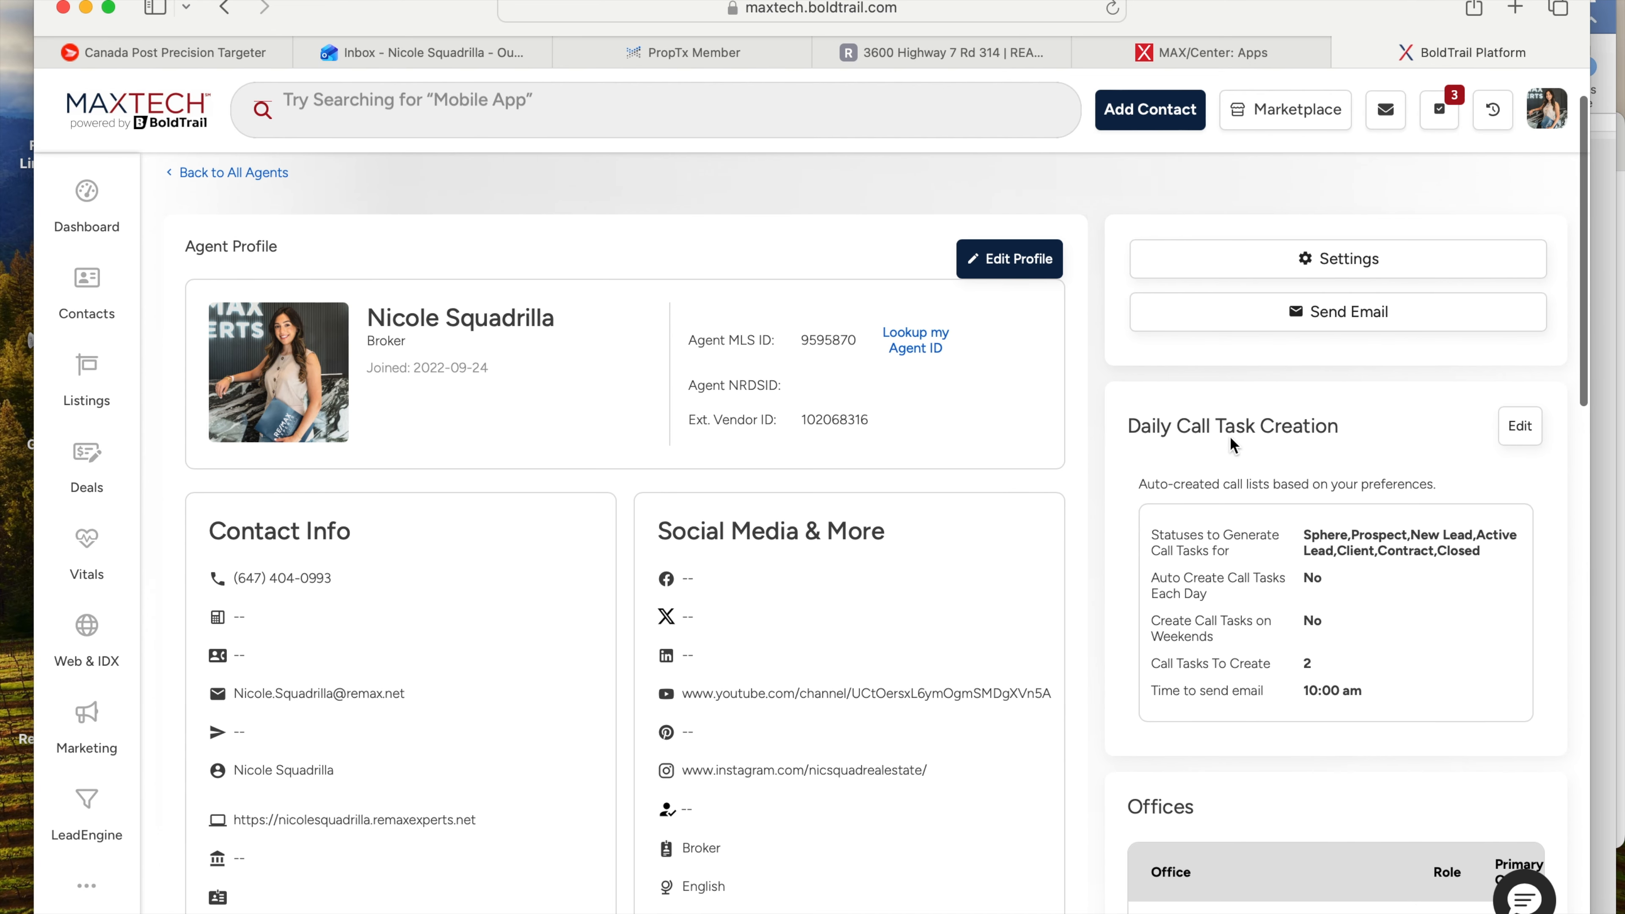
drag(1133, 427, 1361, 430)
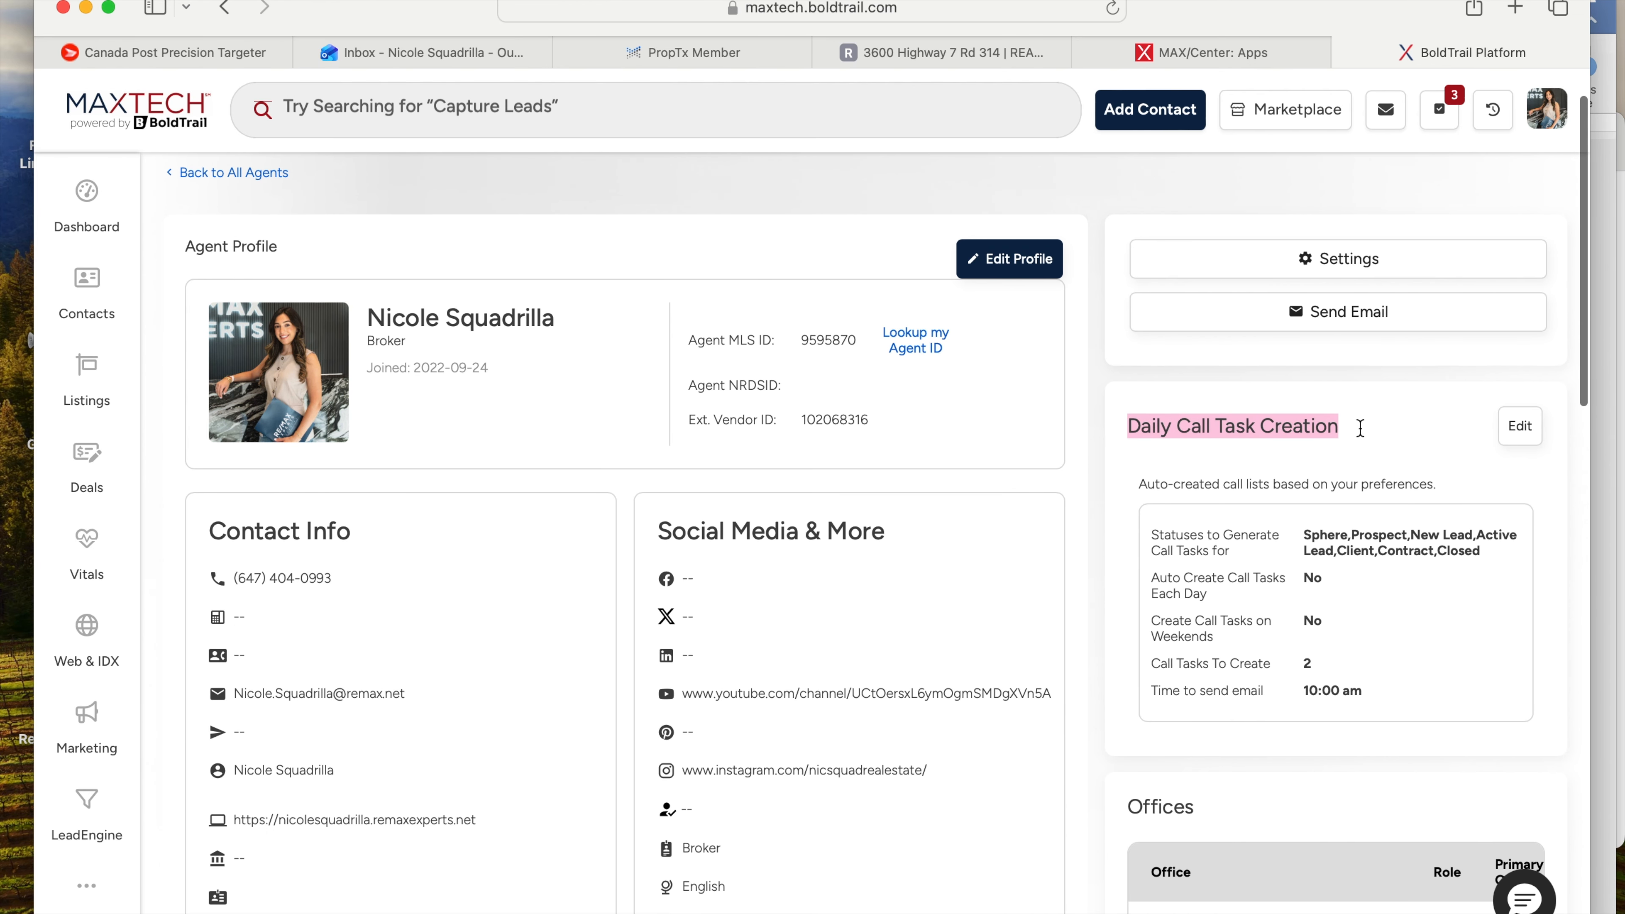
- In Daily Call Task Creation, clear the call task count, enable Auto Create Call Tasks Each Day, and save
click(1526, 430)
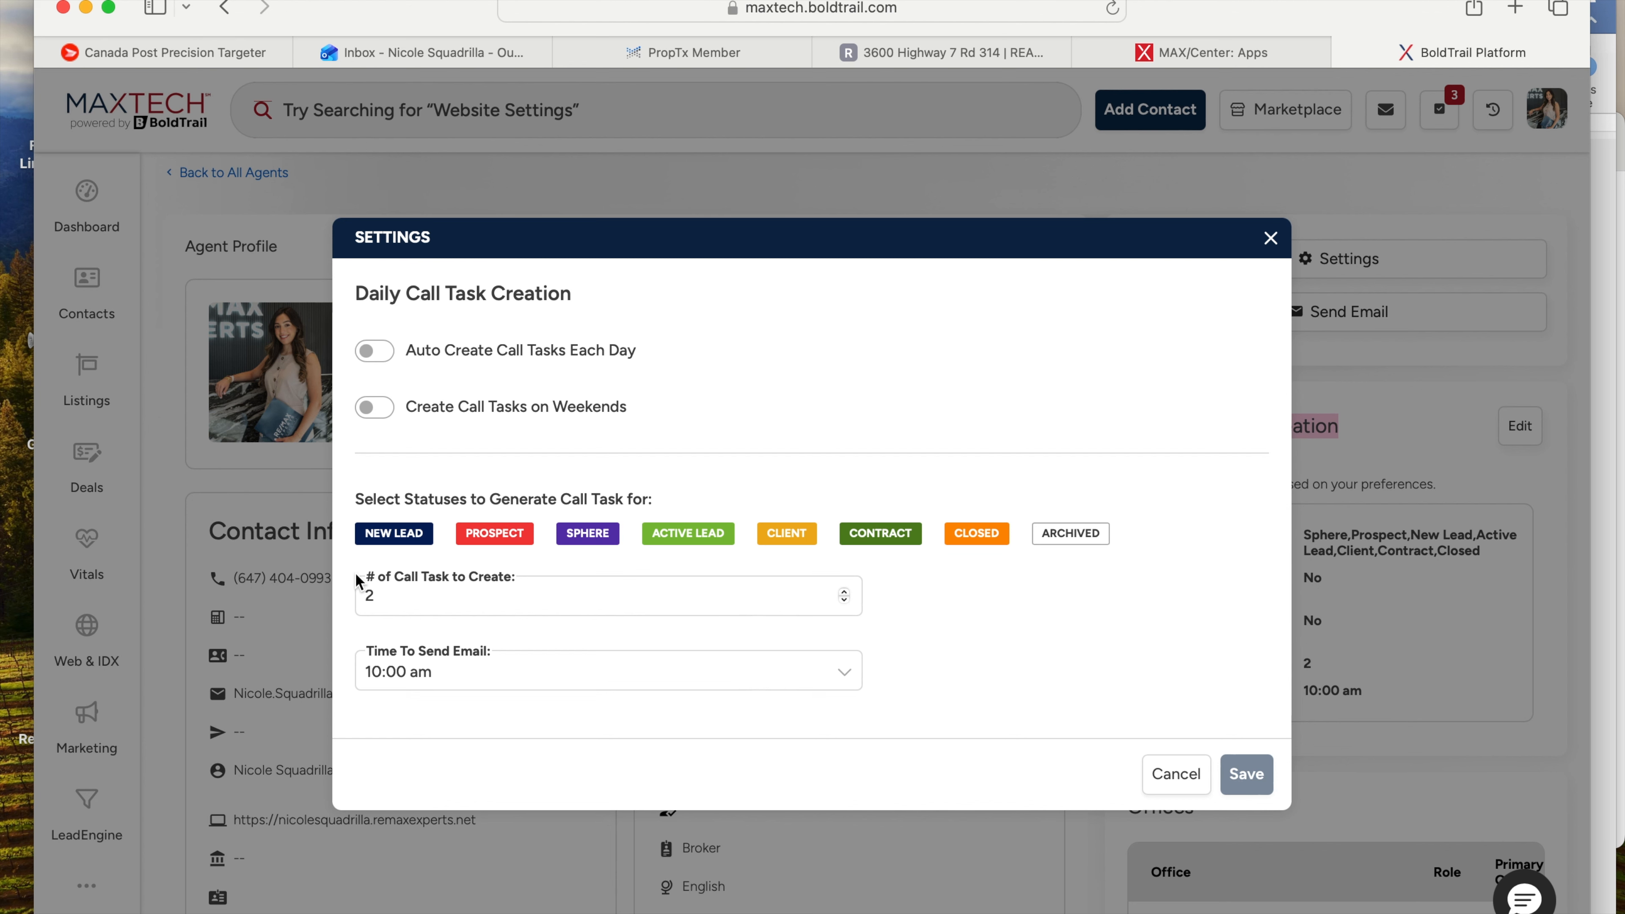
click(370, 592)
key(BackSpace)
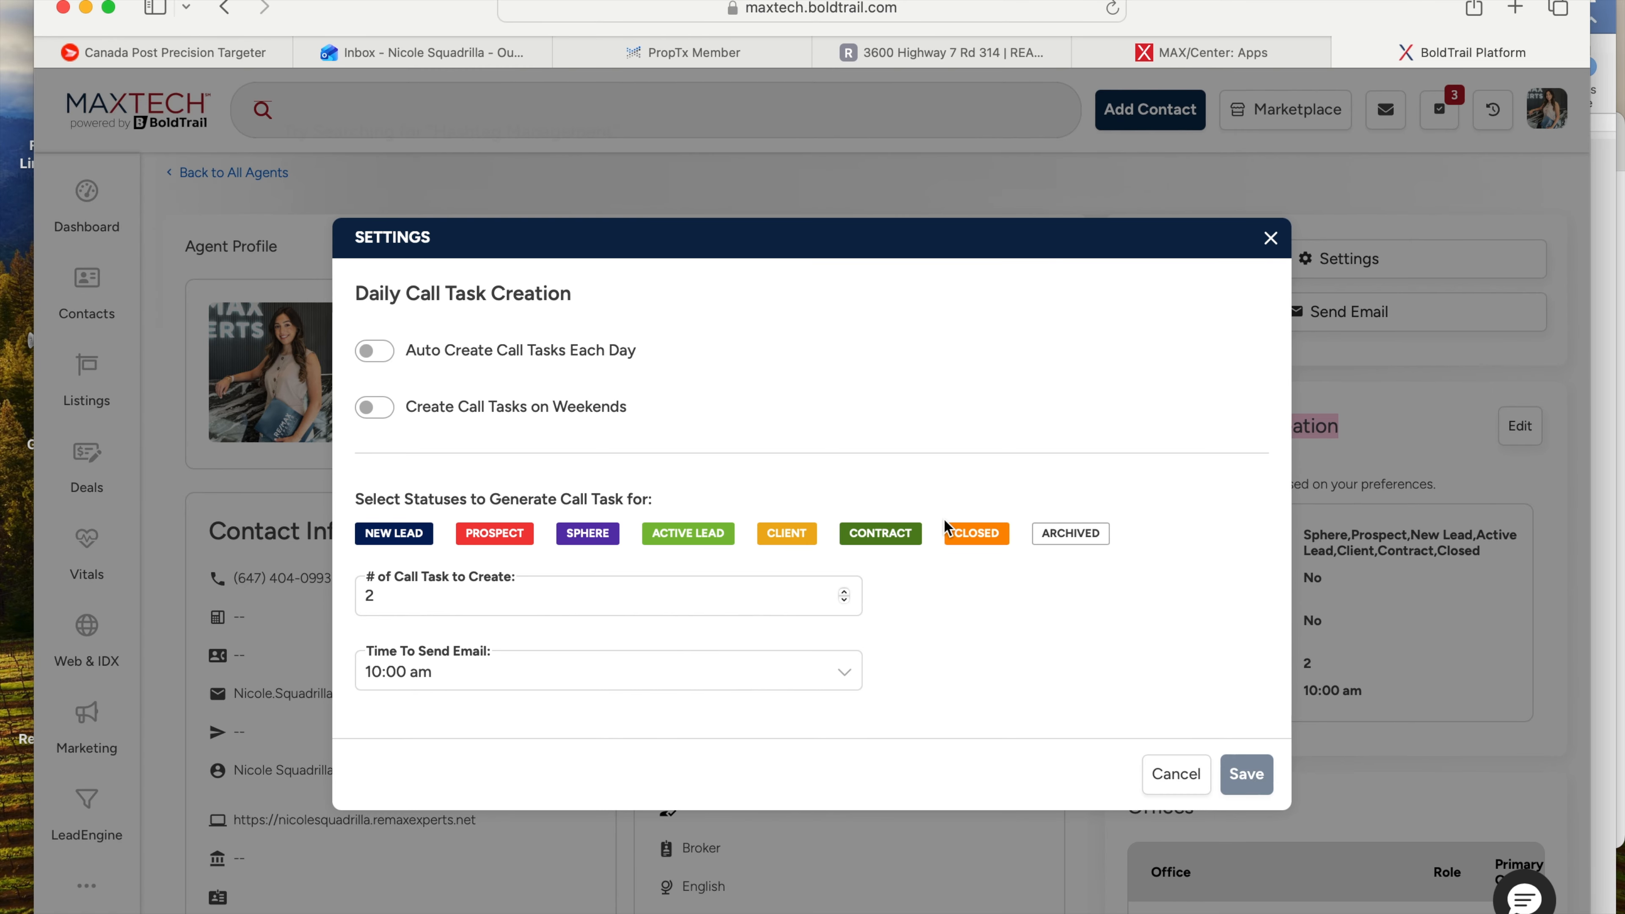
click(382, 362)
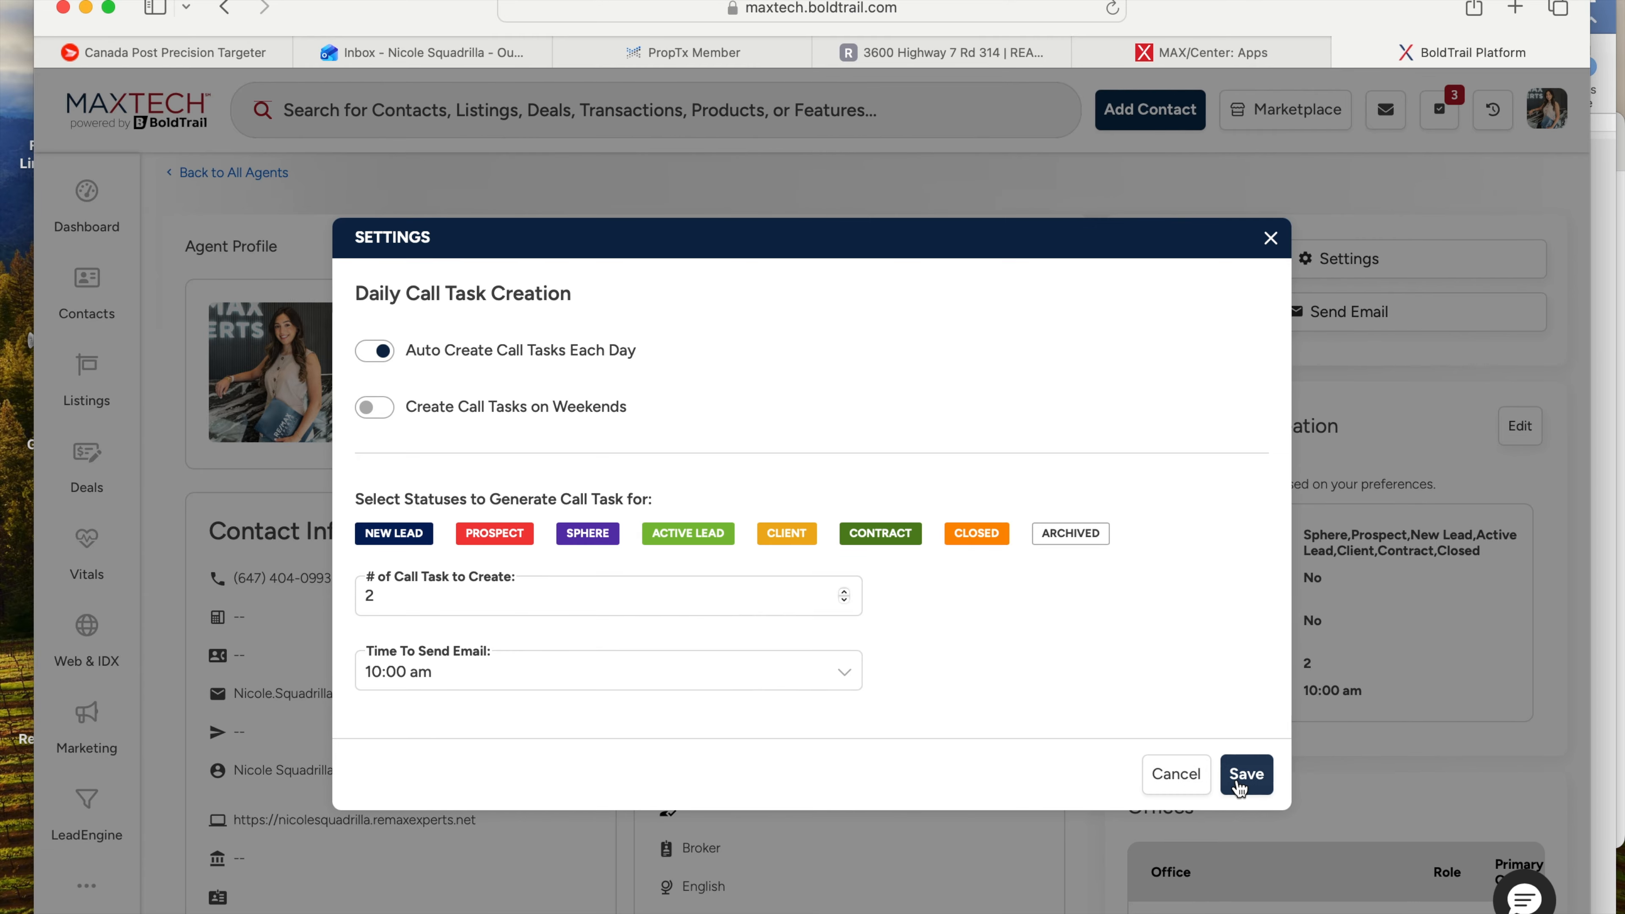
click(1270, 237)
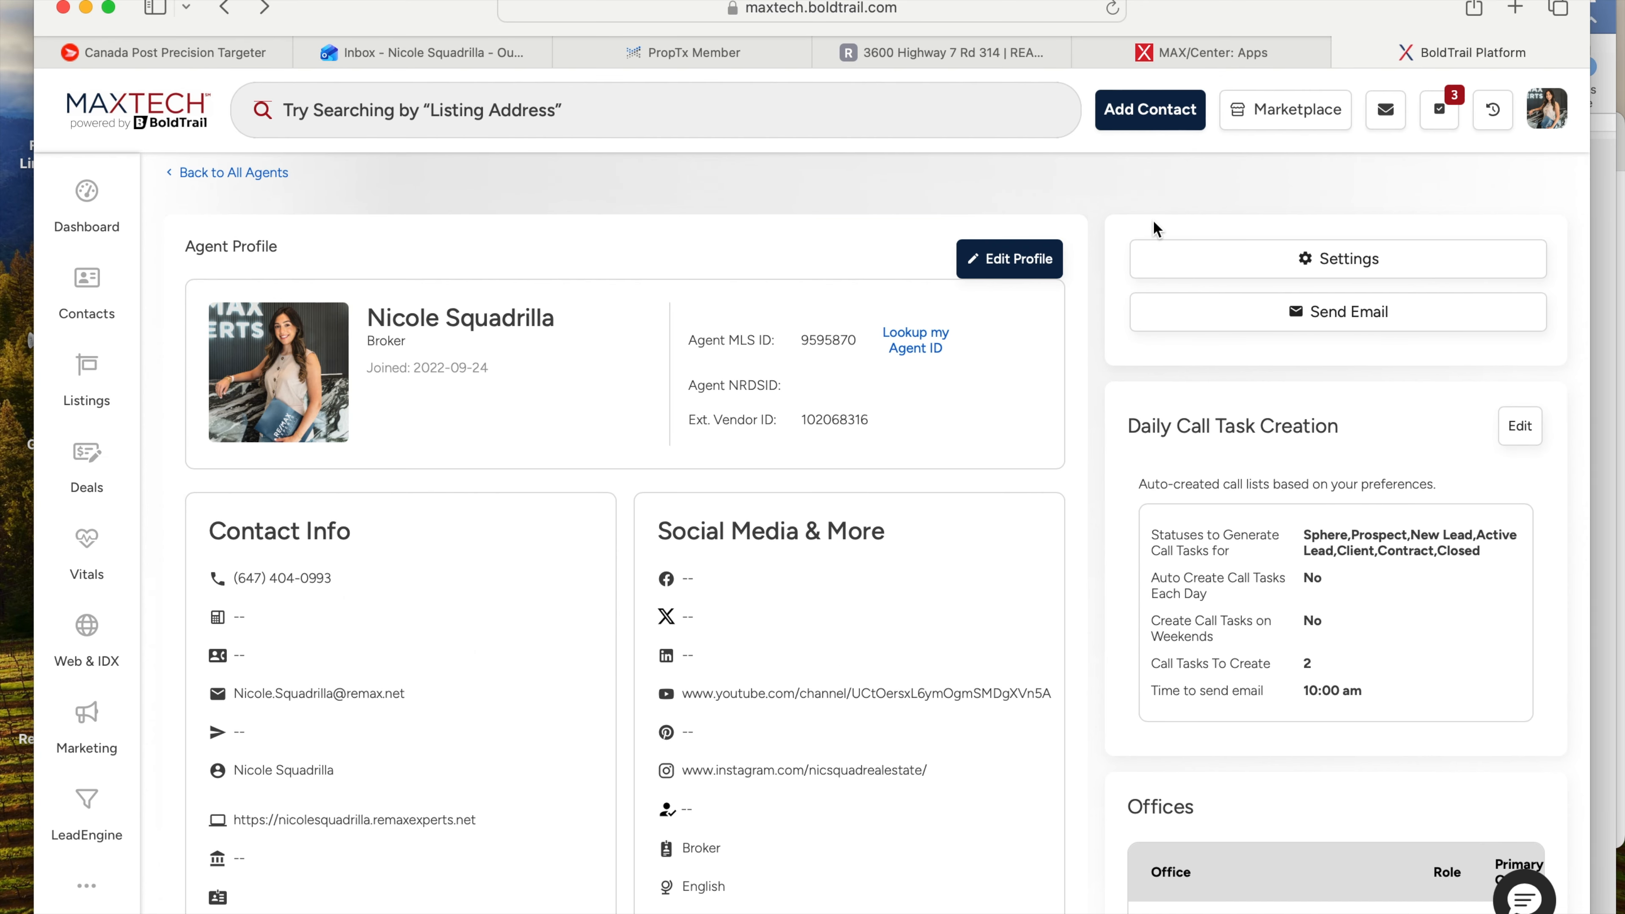
- Search the top bar for 'bulk' to find Lead Engine > Bulk Import
scroll(1153, 221, up, 2)
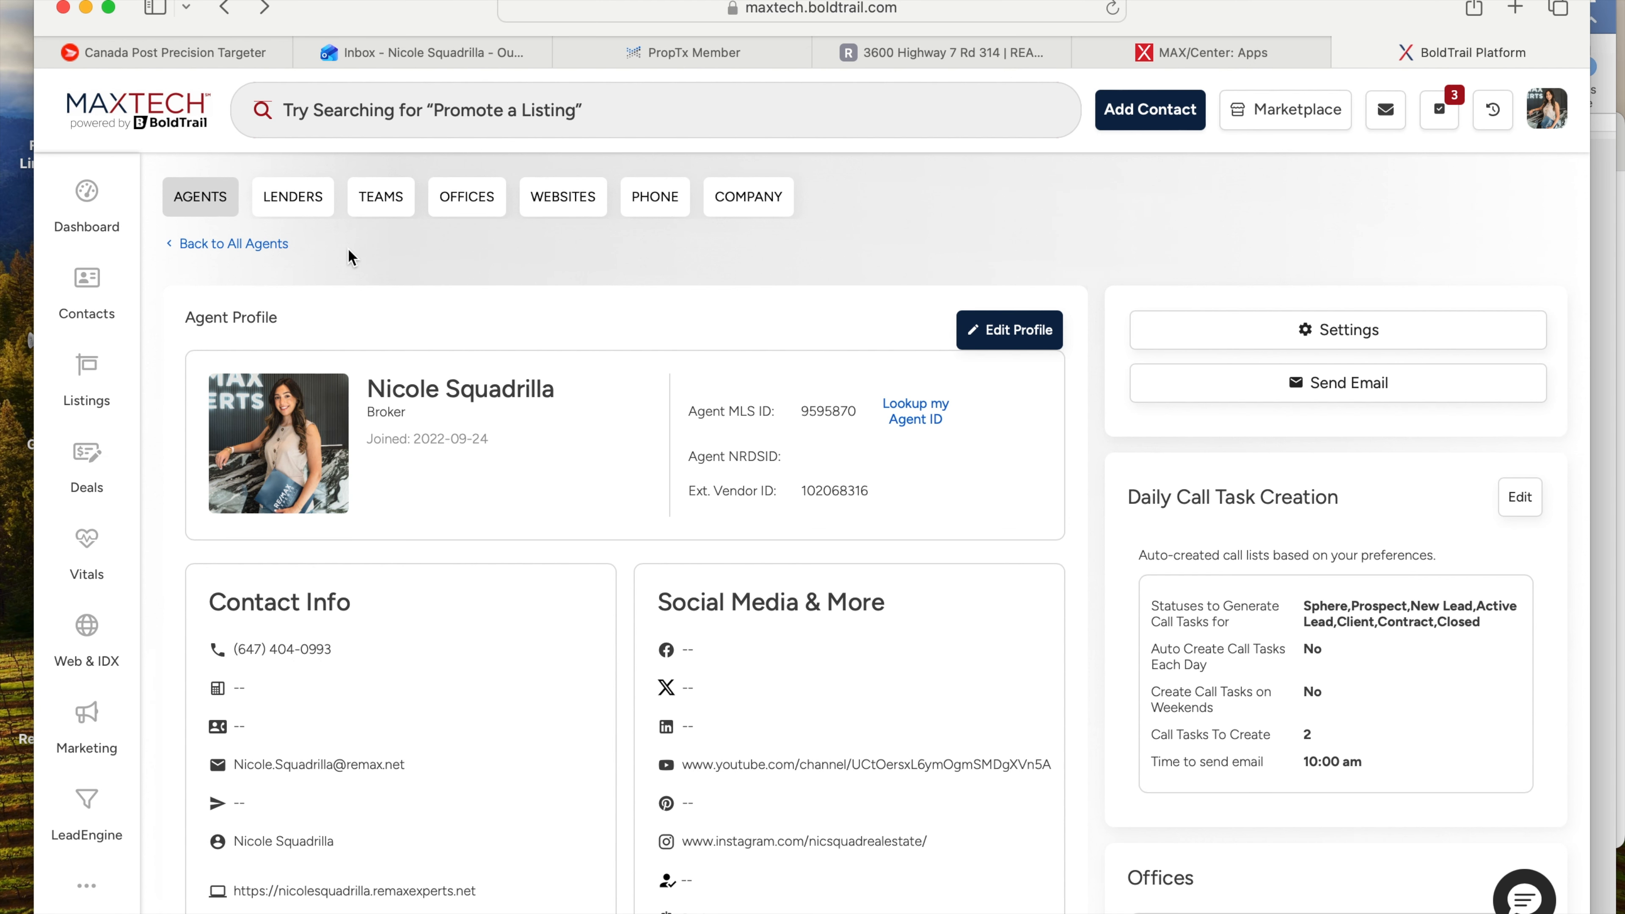
click(389, 112)
text(bulk)
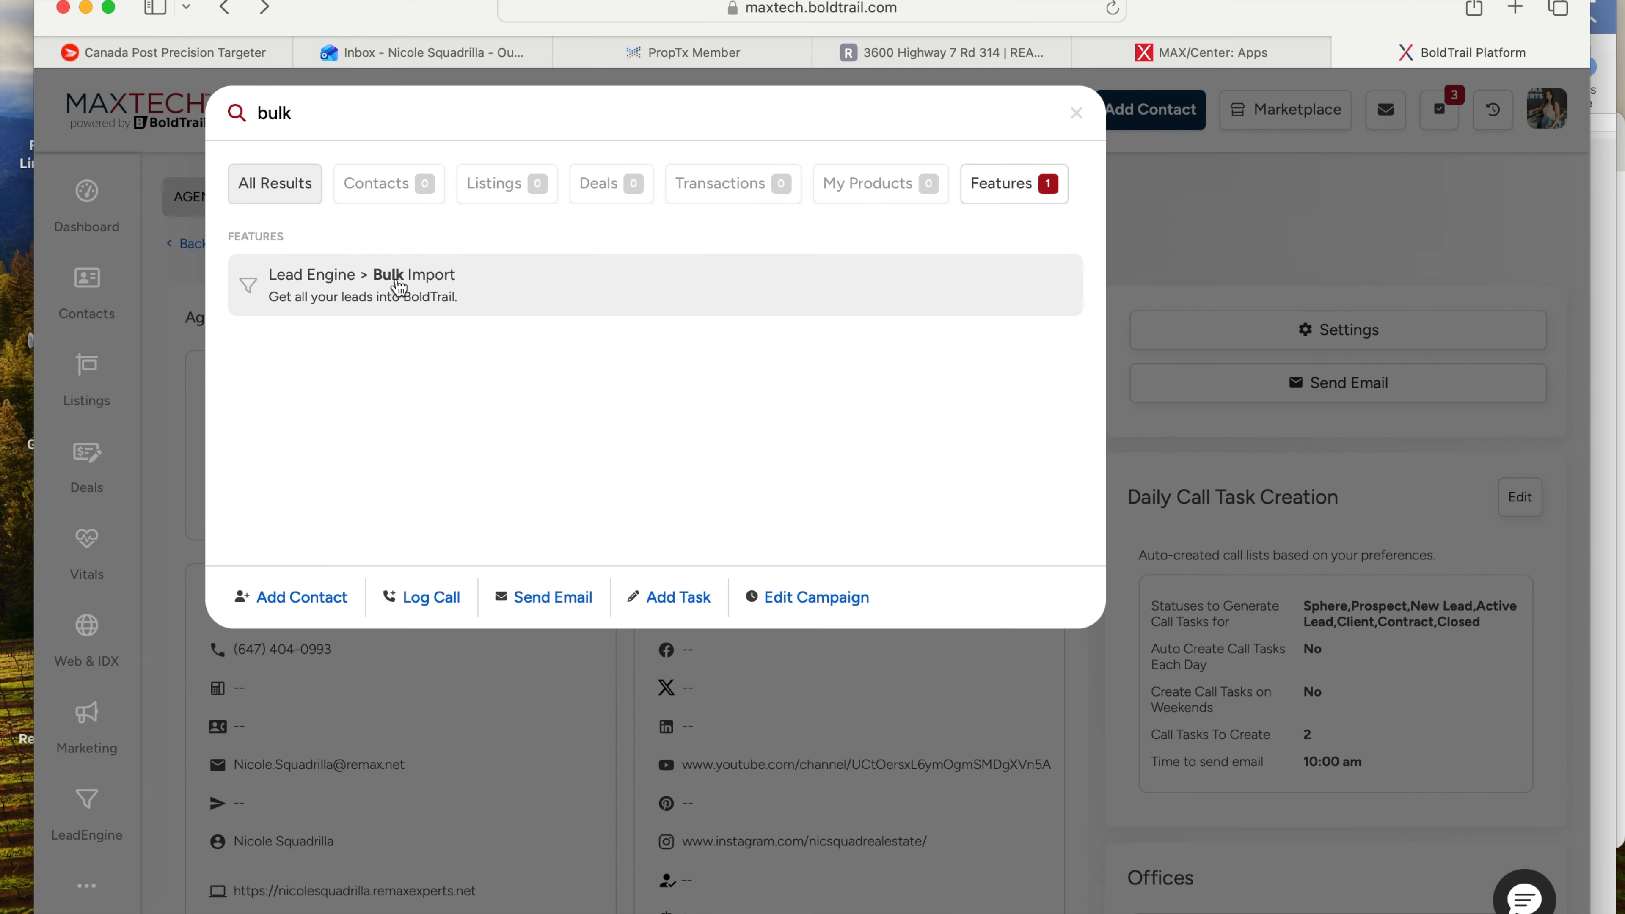
- Open Lead Engine Bulk Import, review its import options, and start a new Add Contact form
click(464, 289)
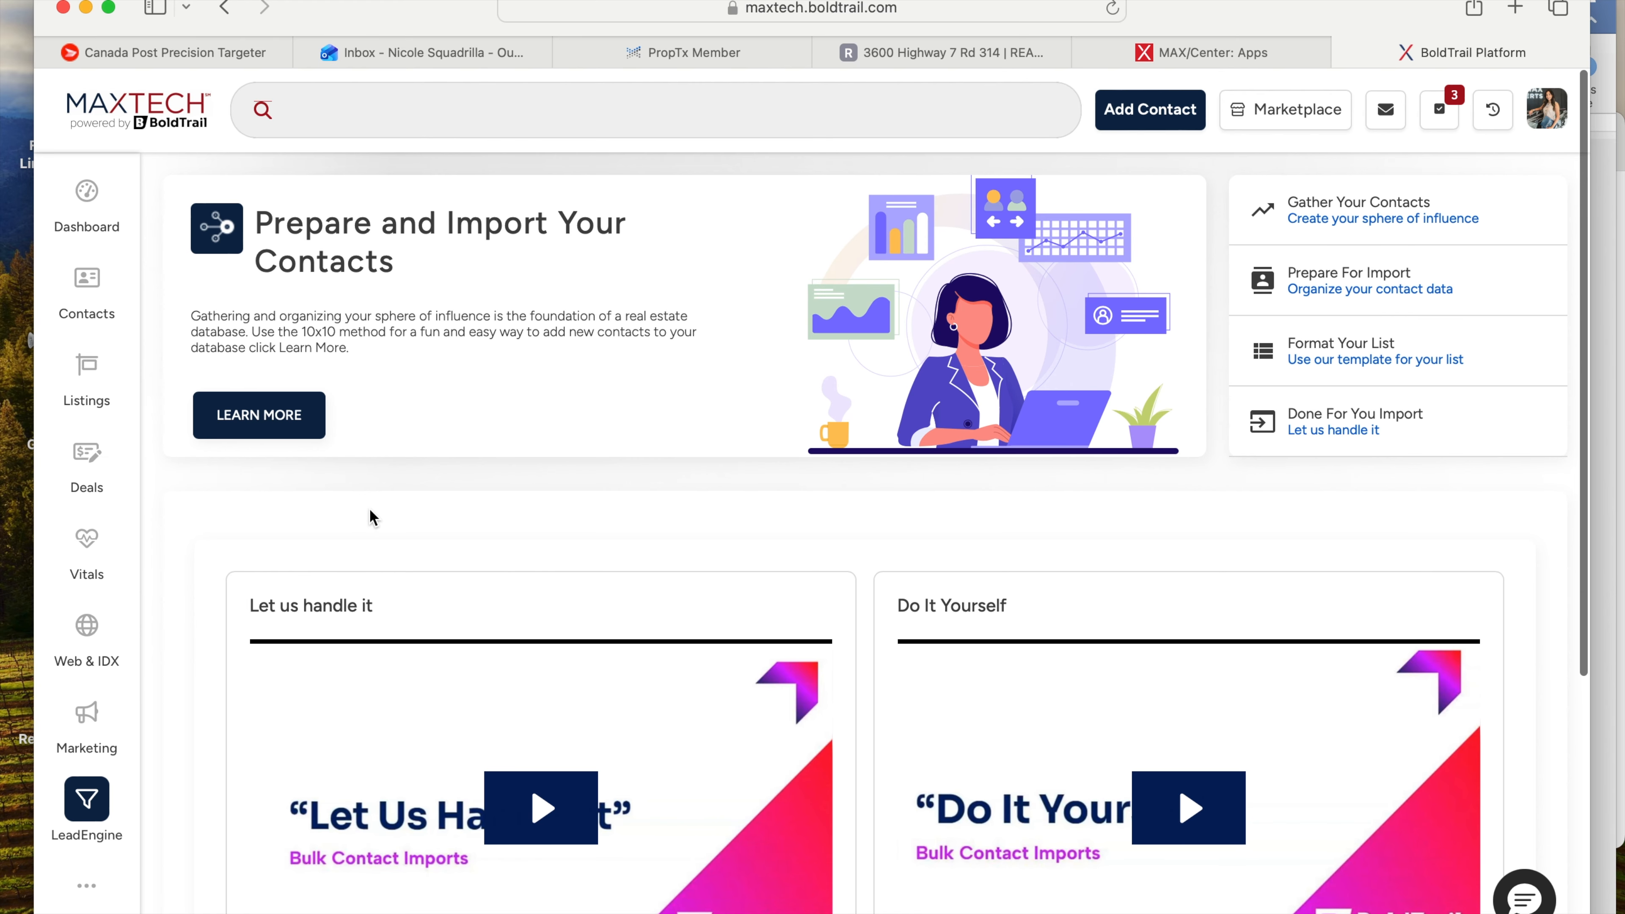
scroll(370, 512, down, 5)
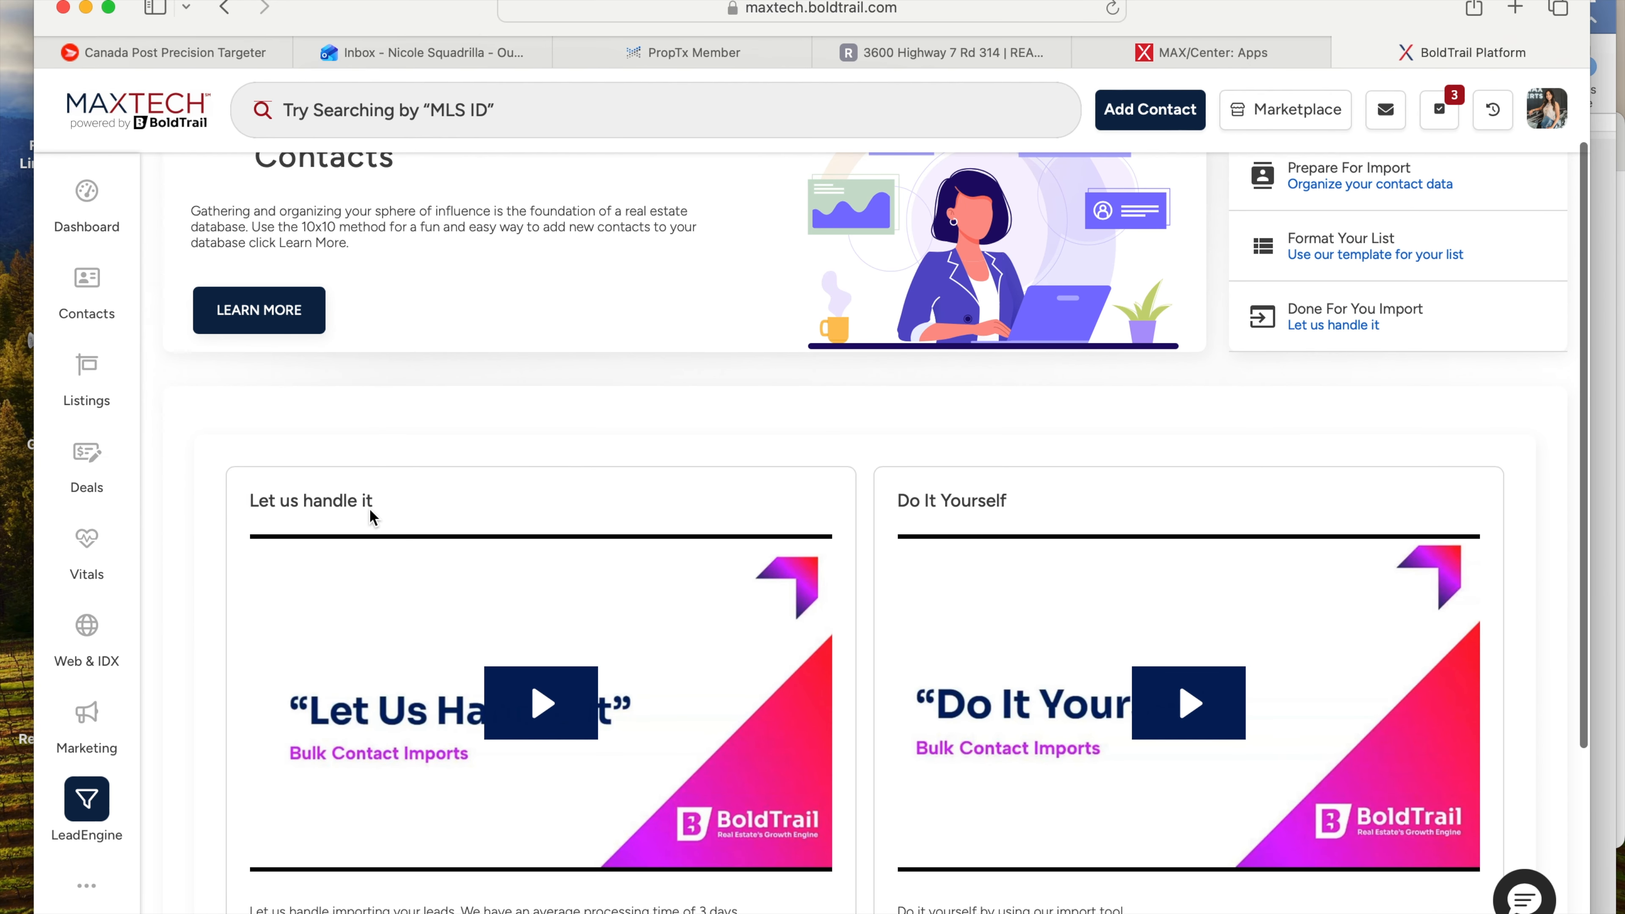
scroll(1183, 599, down, 2)
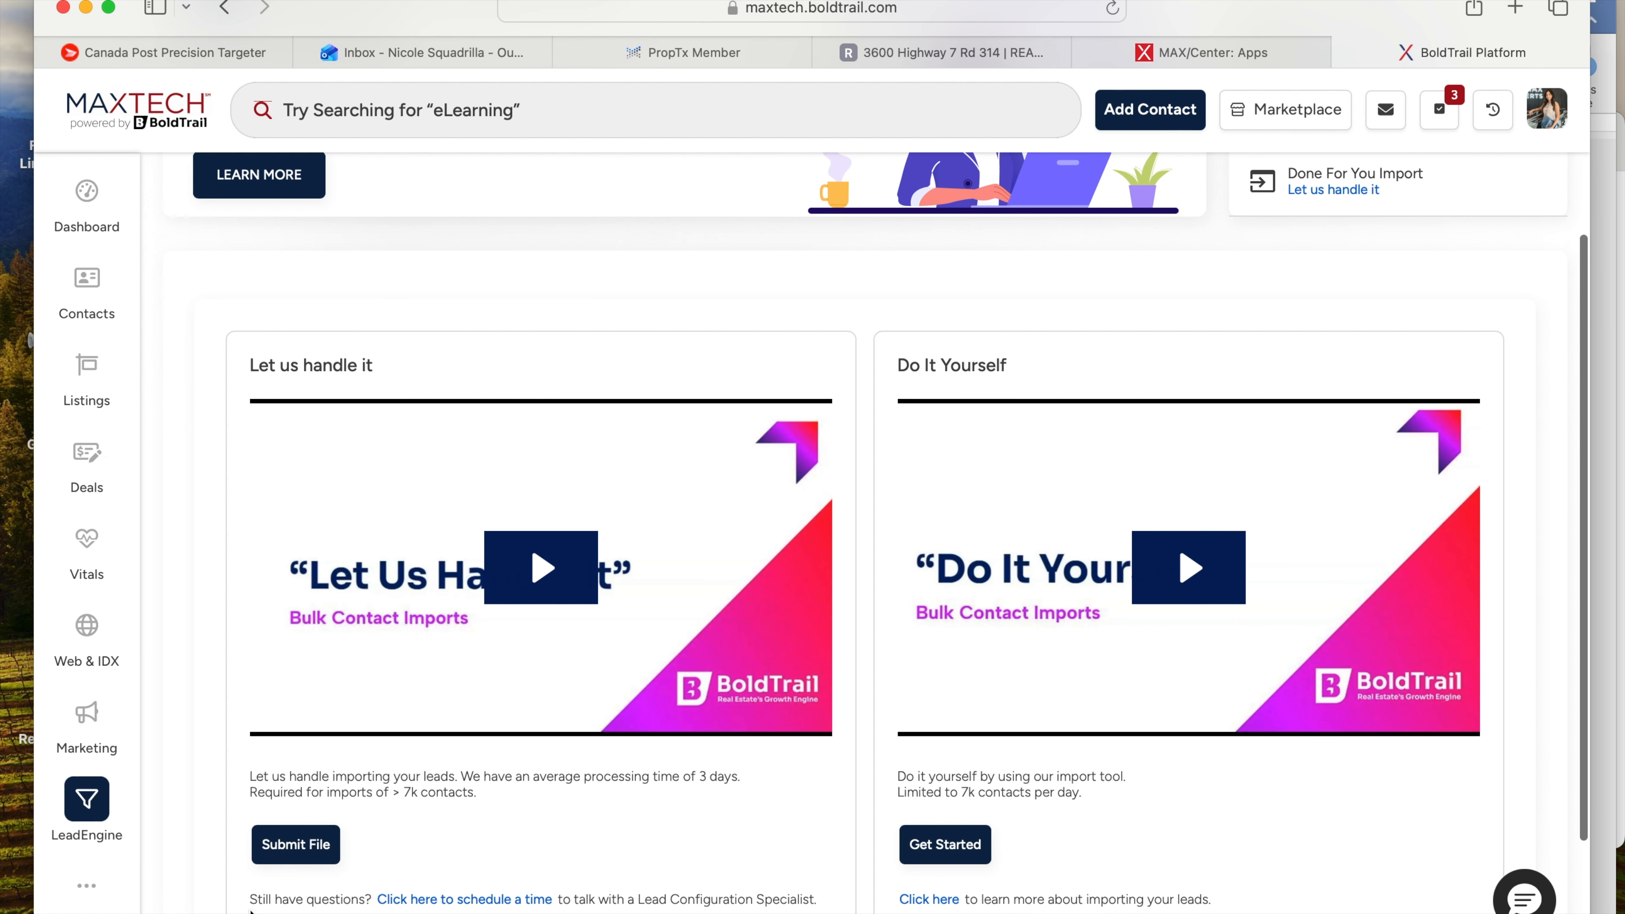
scroll(422, 871, up, 4)
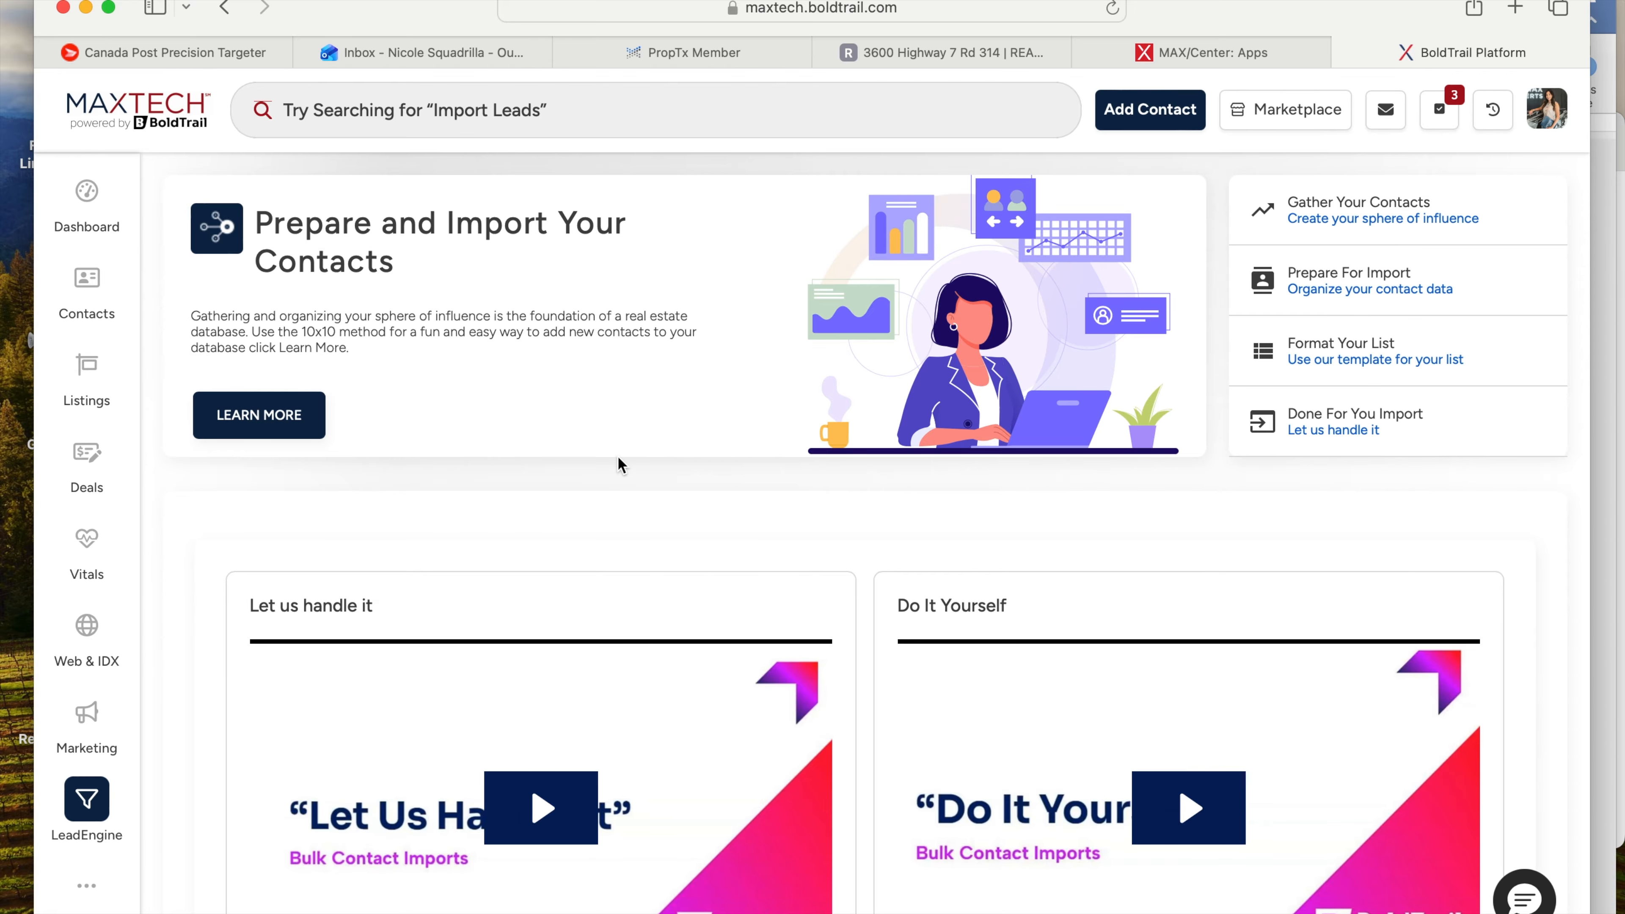
scroll(730, 521, down, 3)
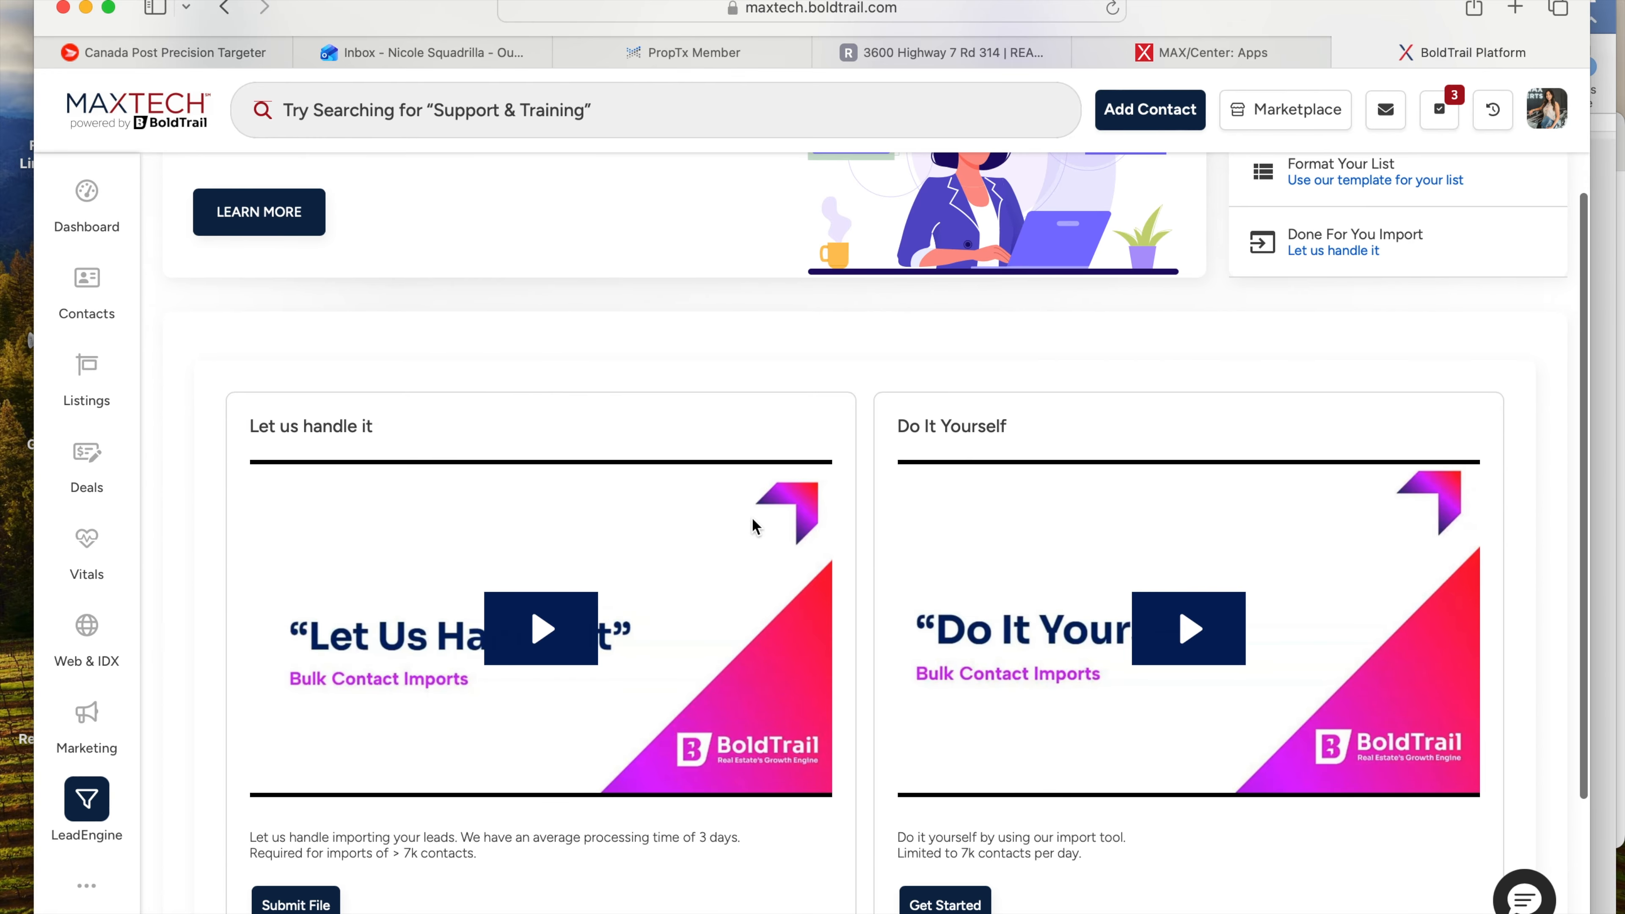
scroll(752, 517, down, 4)
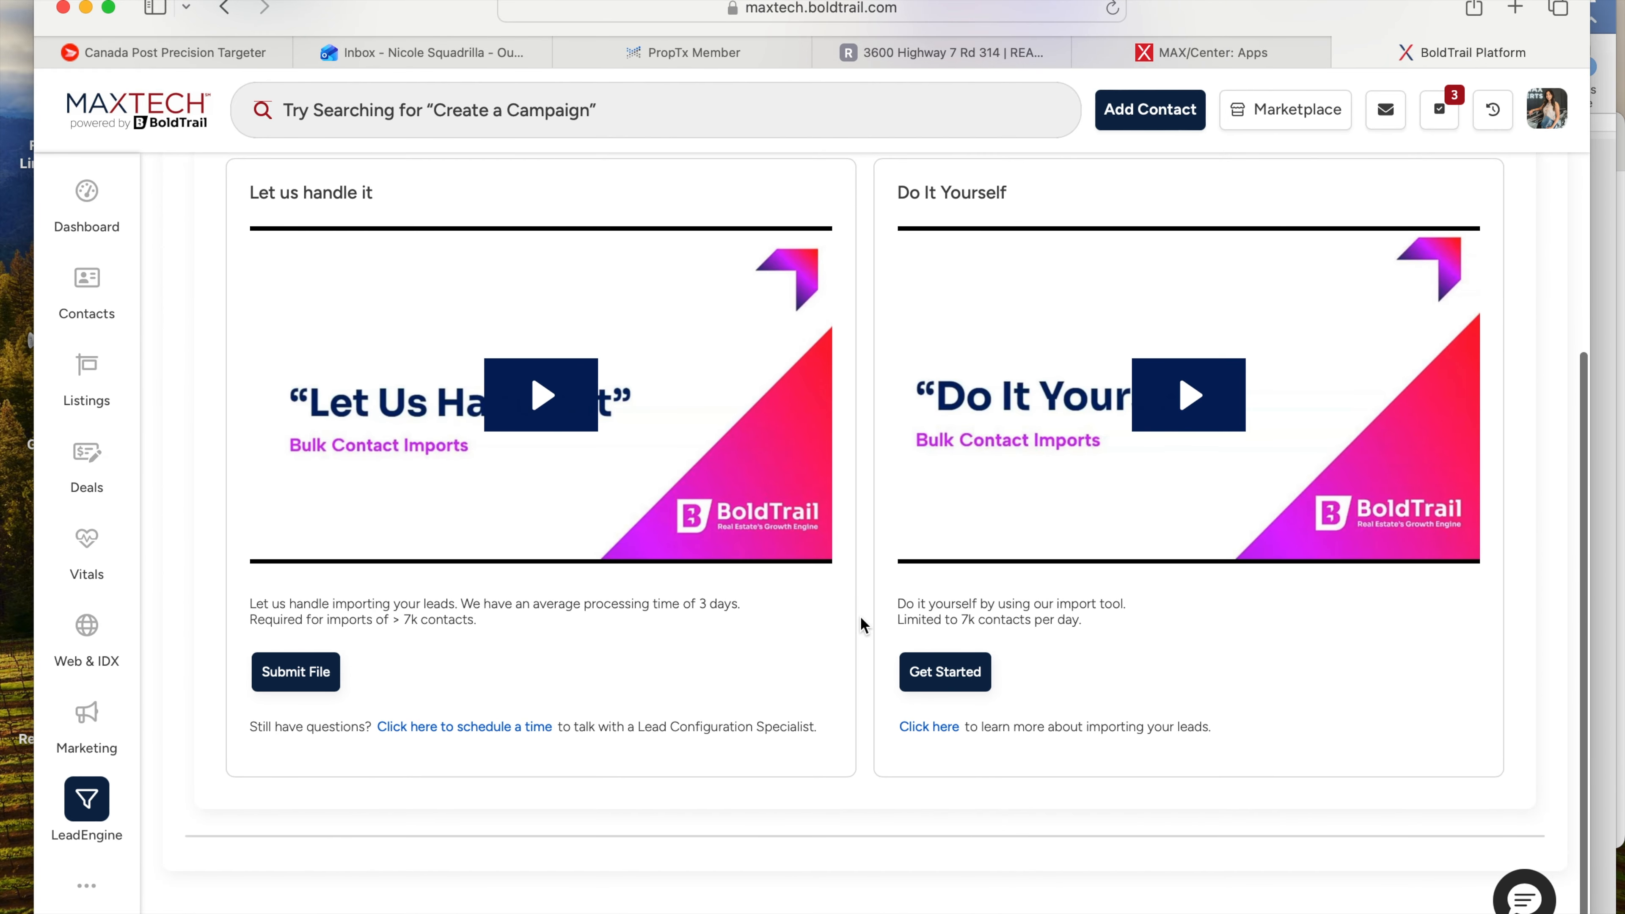
scroll(860, 618, up, 7)
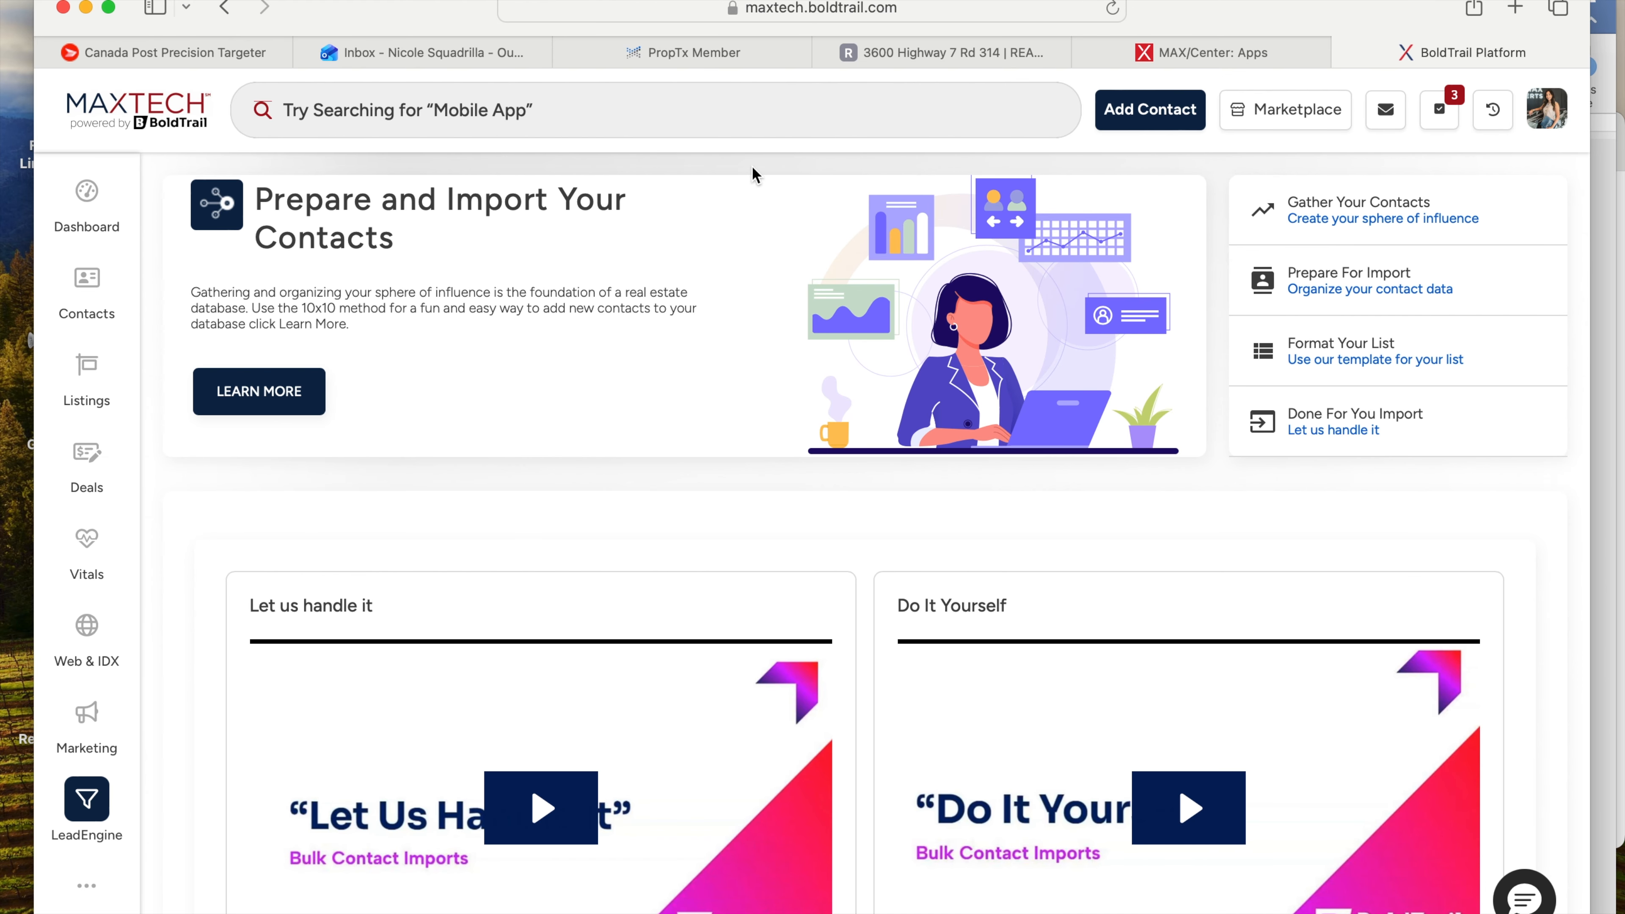
click(1145, 124)
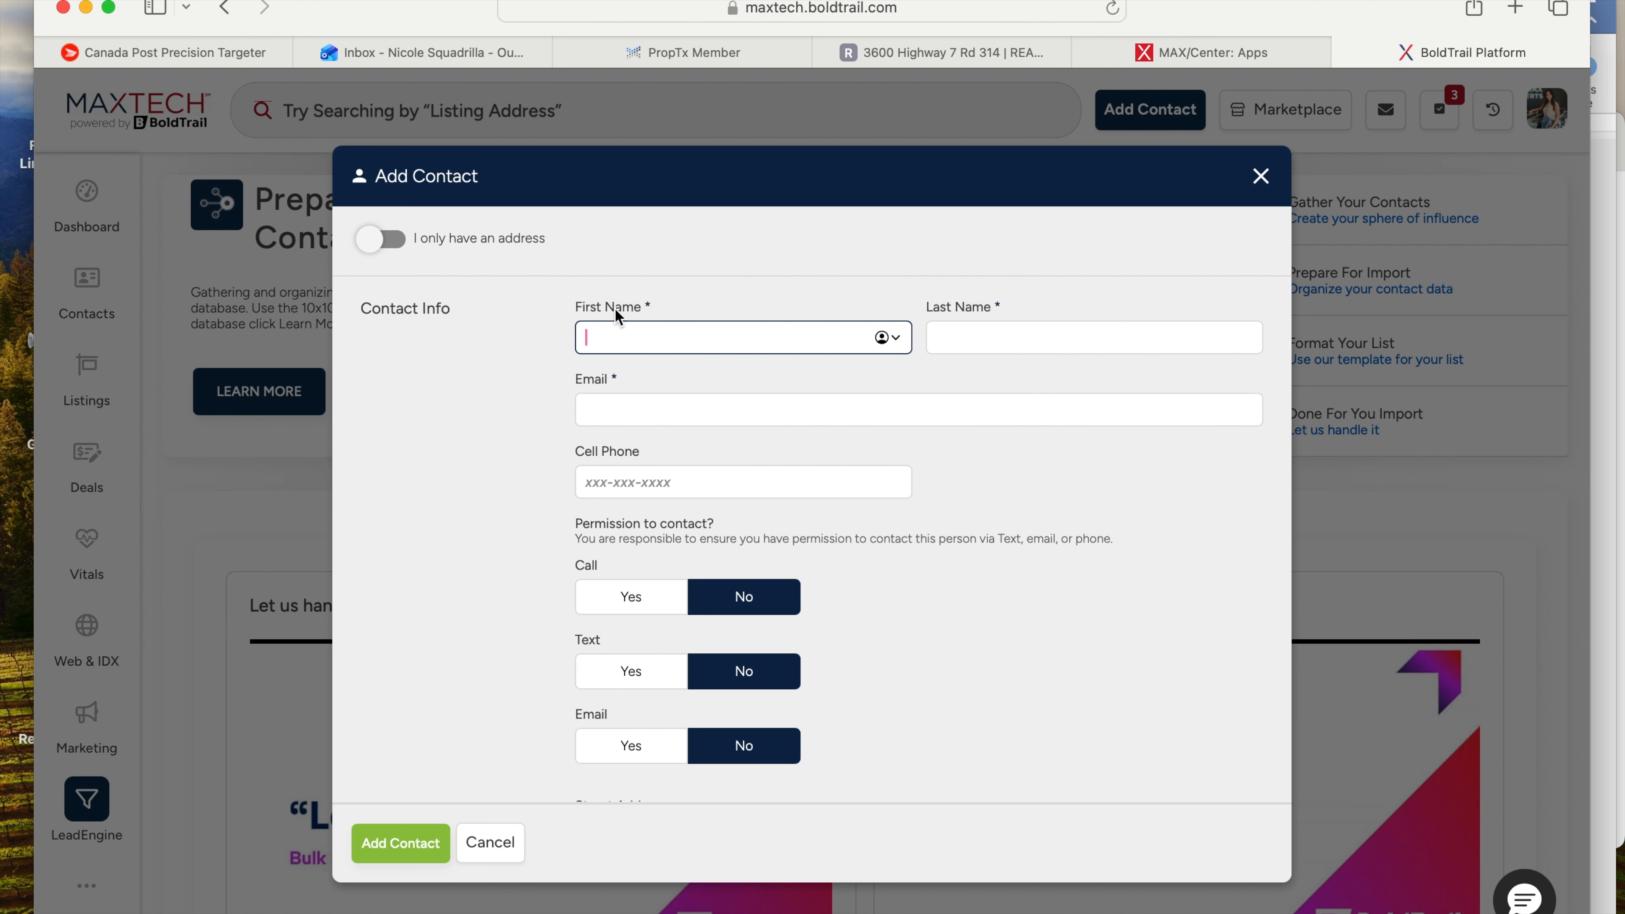
- Enter the contact's first and last name, e-mail address and cell phone number
text(John)
key(Tab)
text(Smith)
click(584, 408)
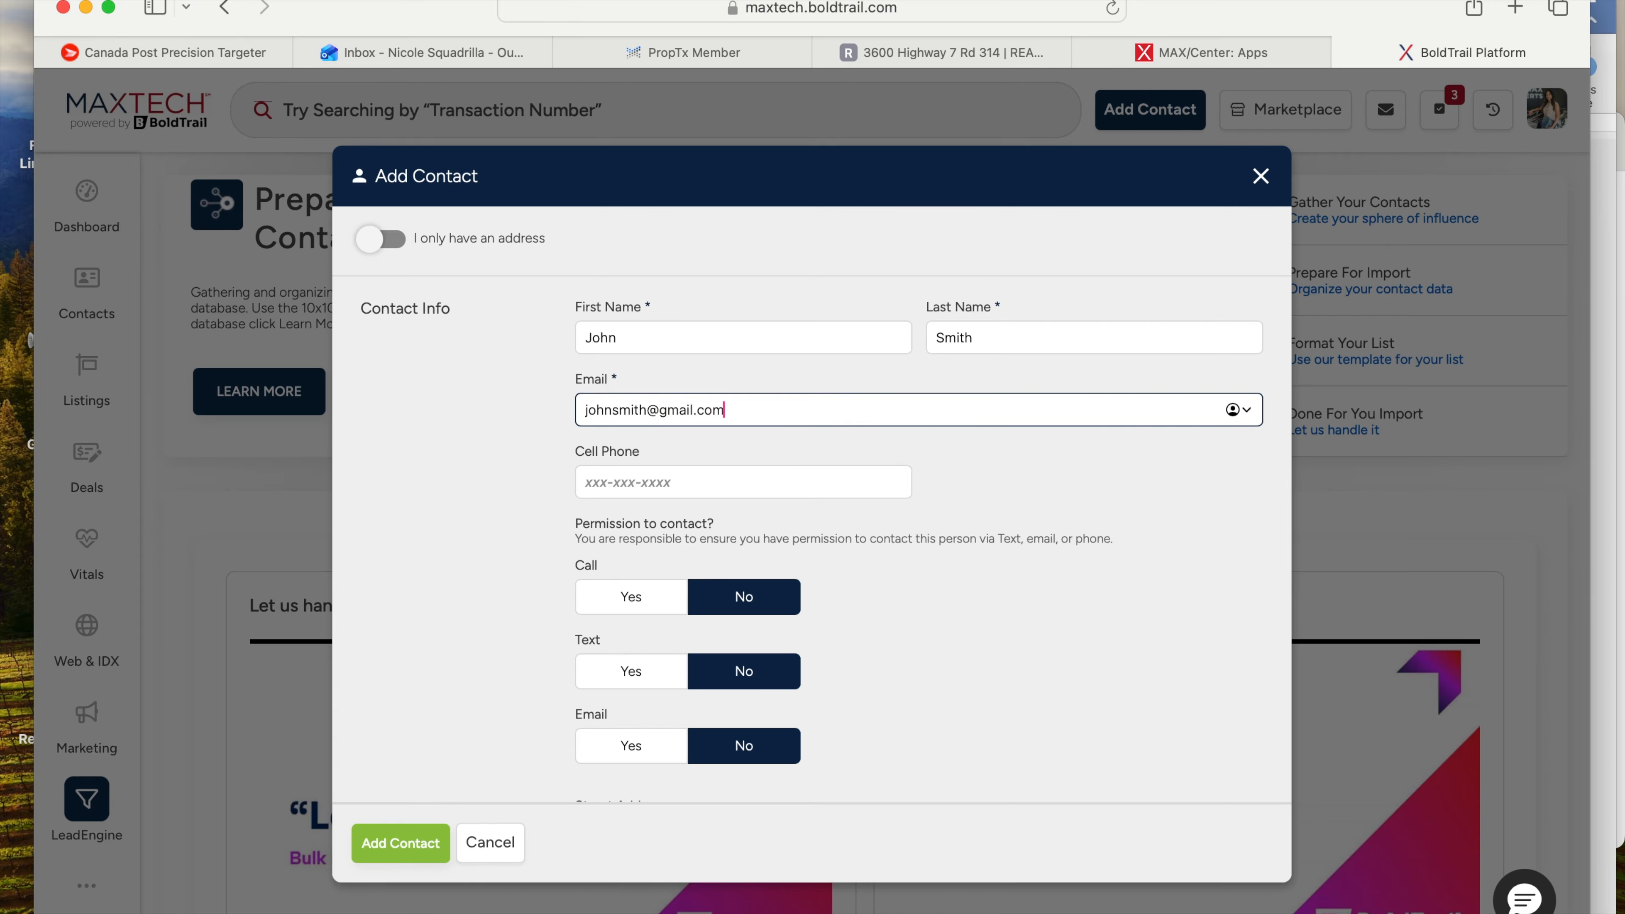
click(639, 474)
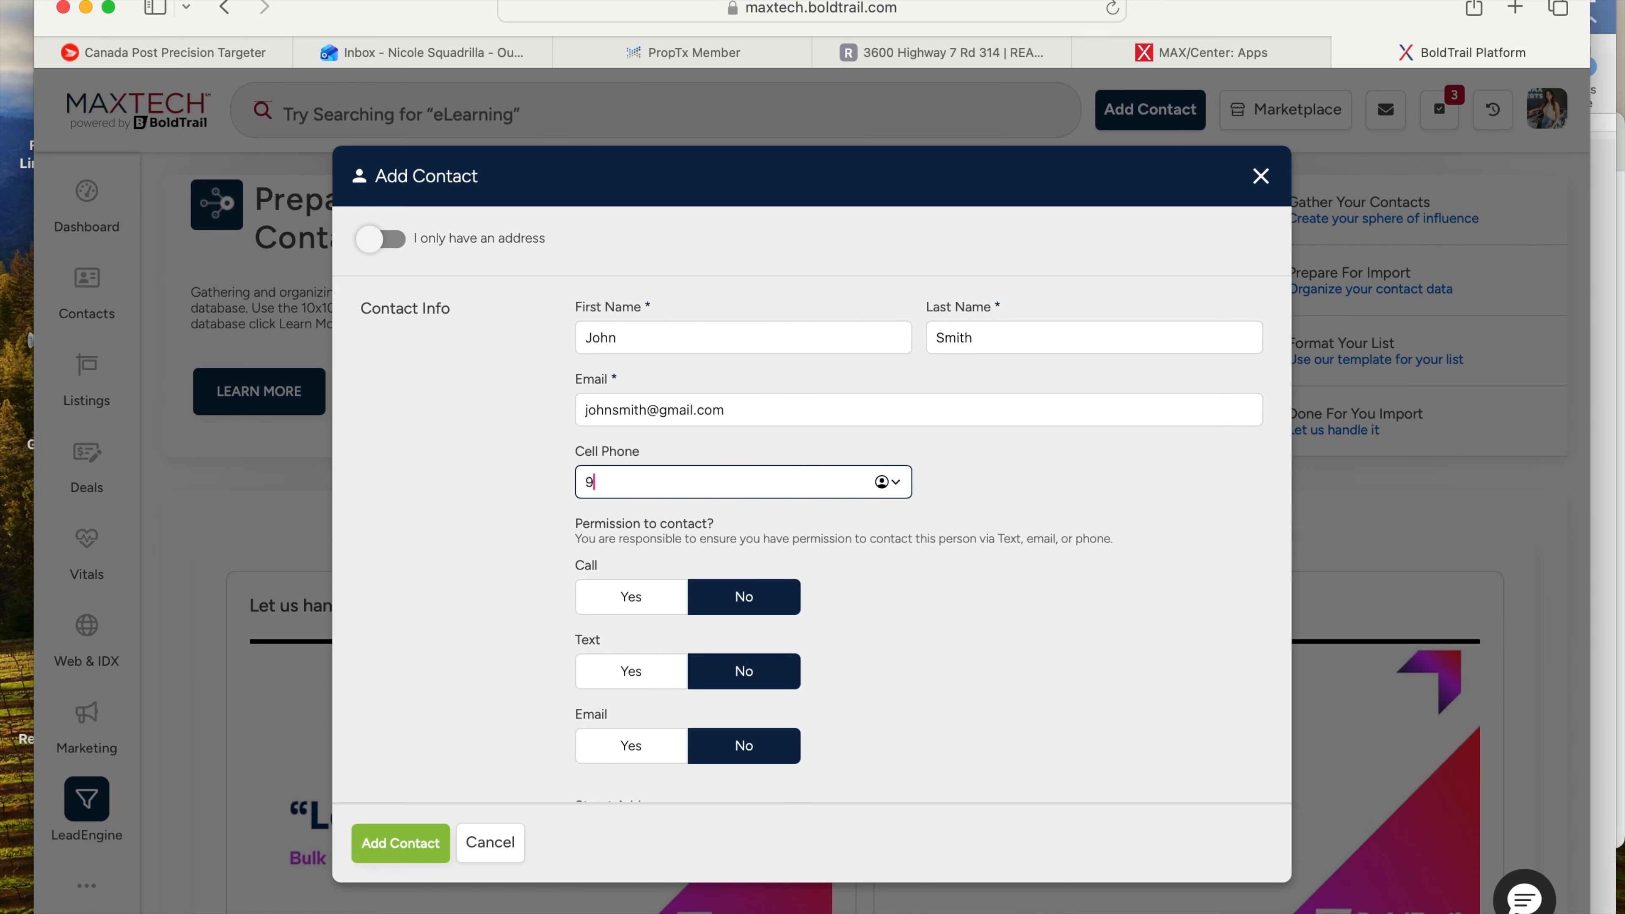
click(929, 544)
- Set Call, Text and Email permissions to Yes
scroll(930, 547, down, 2)
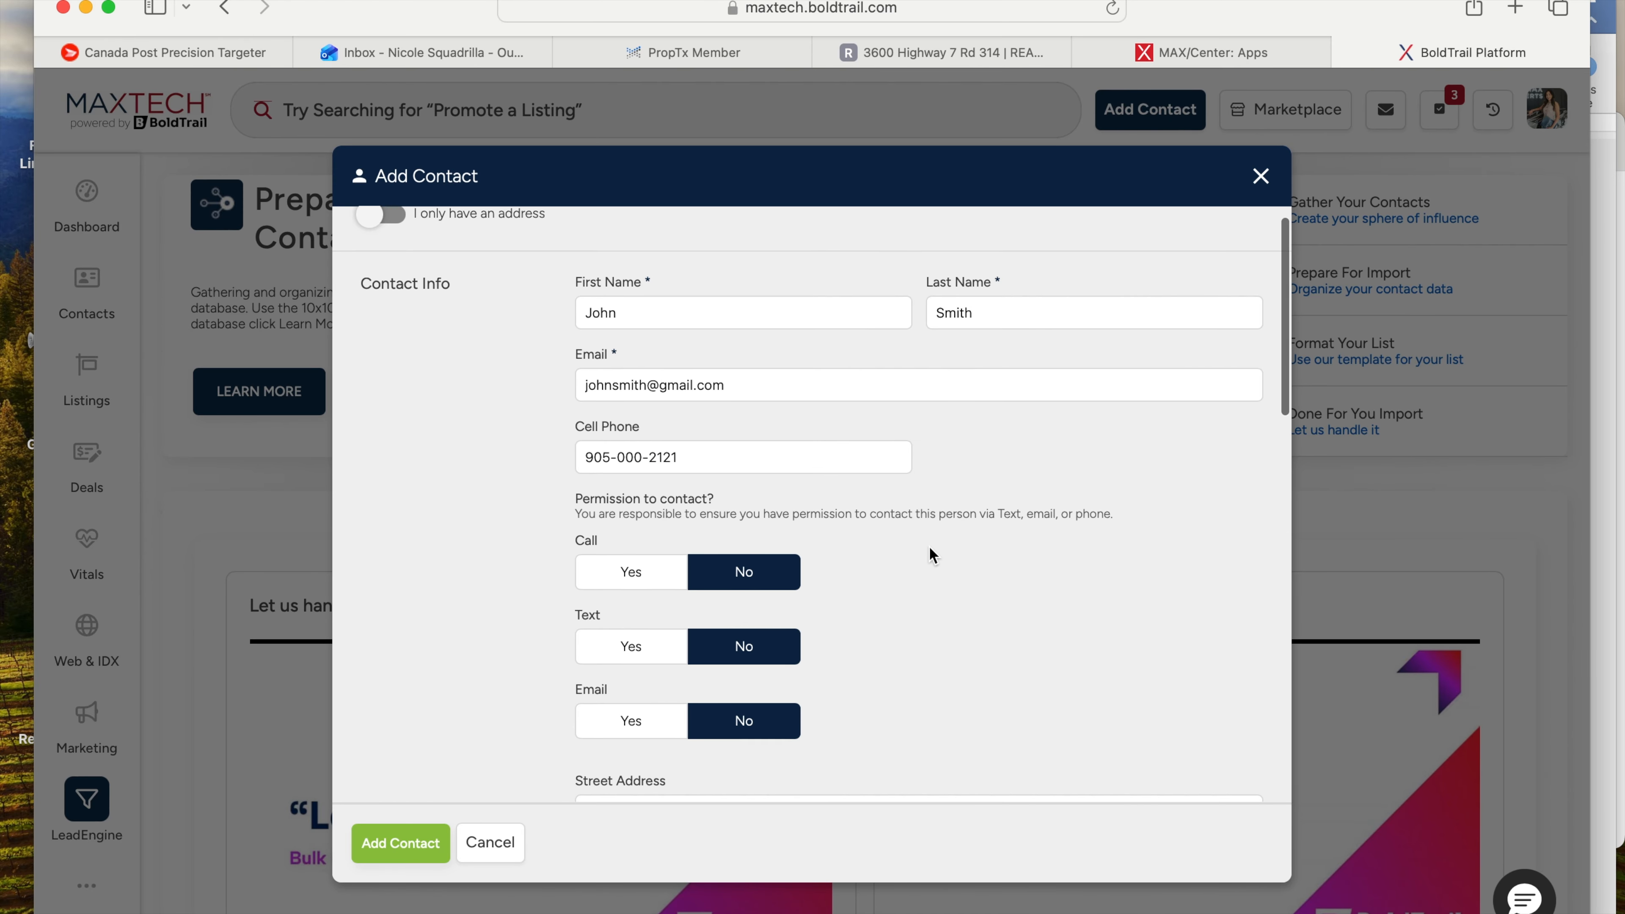
scroll(615, 488, up, 1)
click(619, 568)
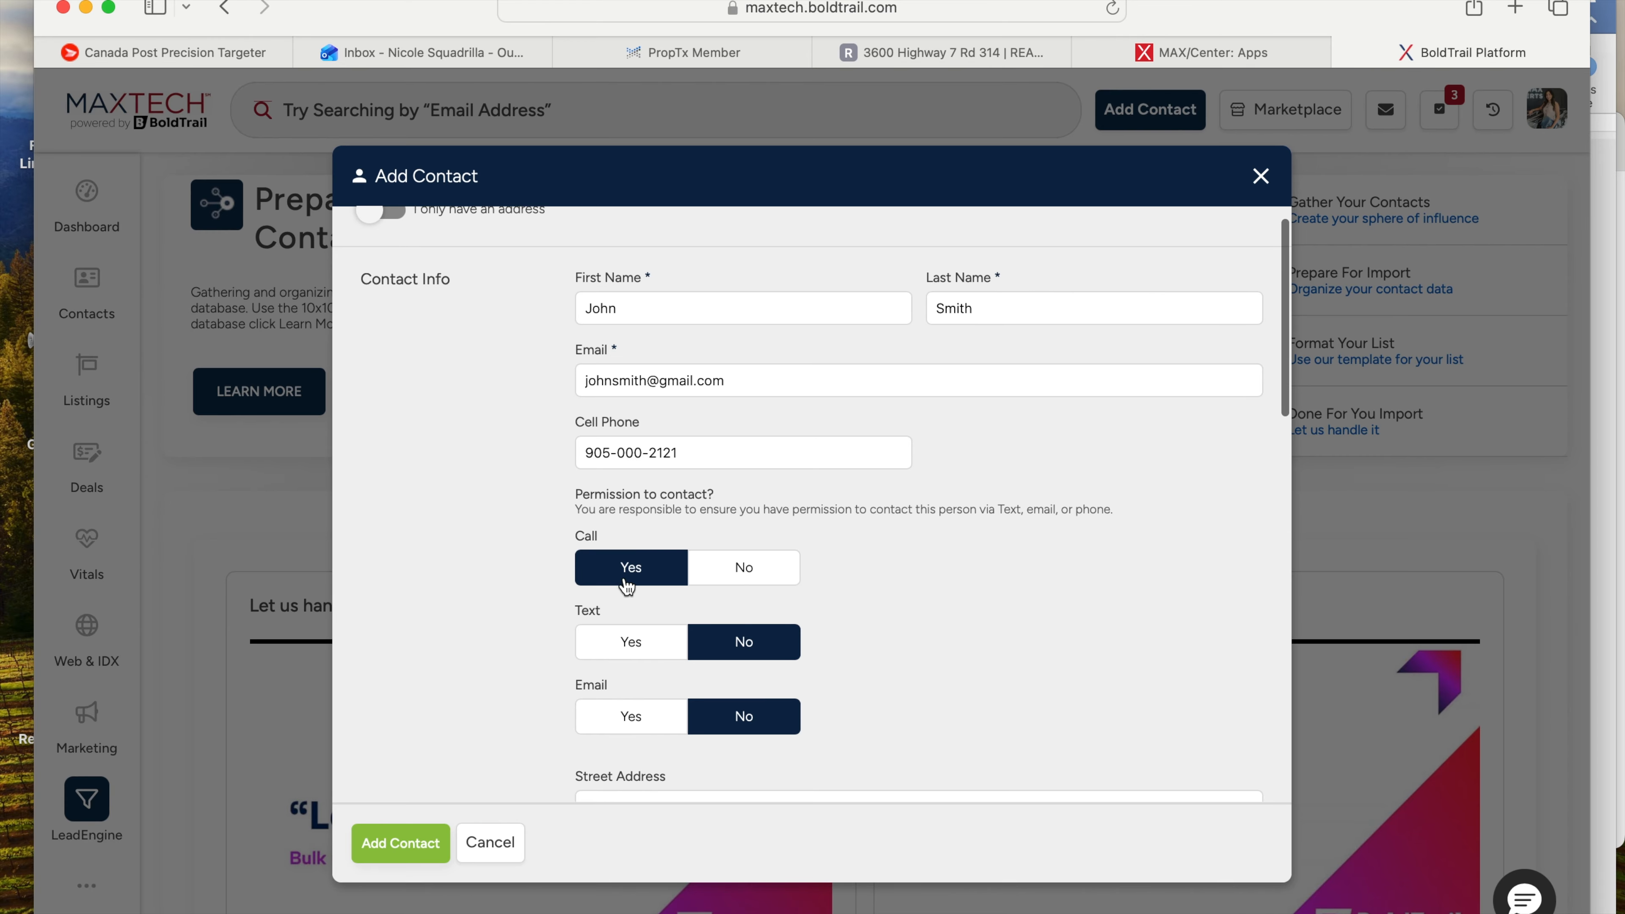
click(631, 642)
click(633, 720)
- Fill in the contact's street address and city
scroll(511, 527, down, 3)
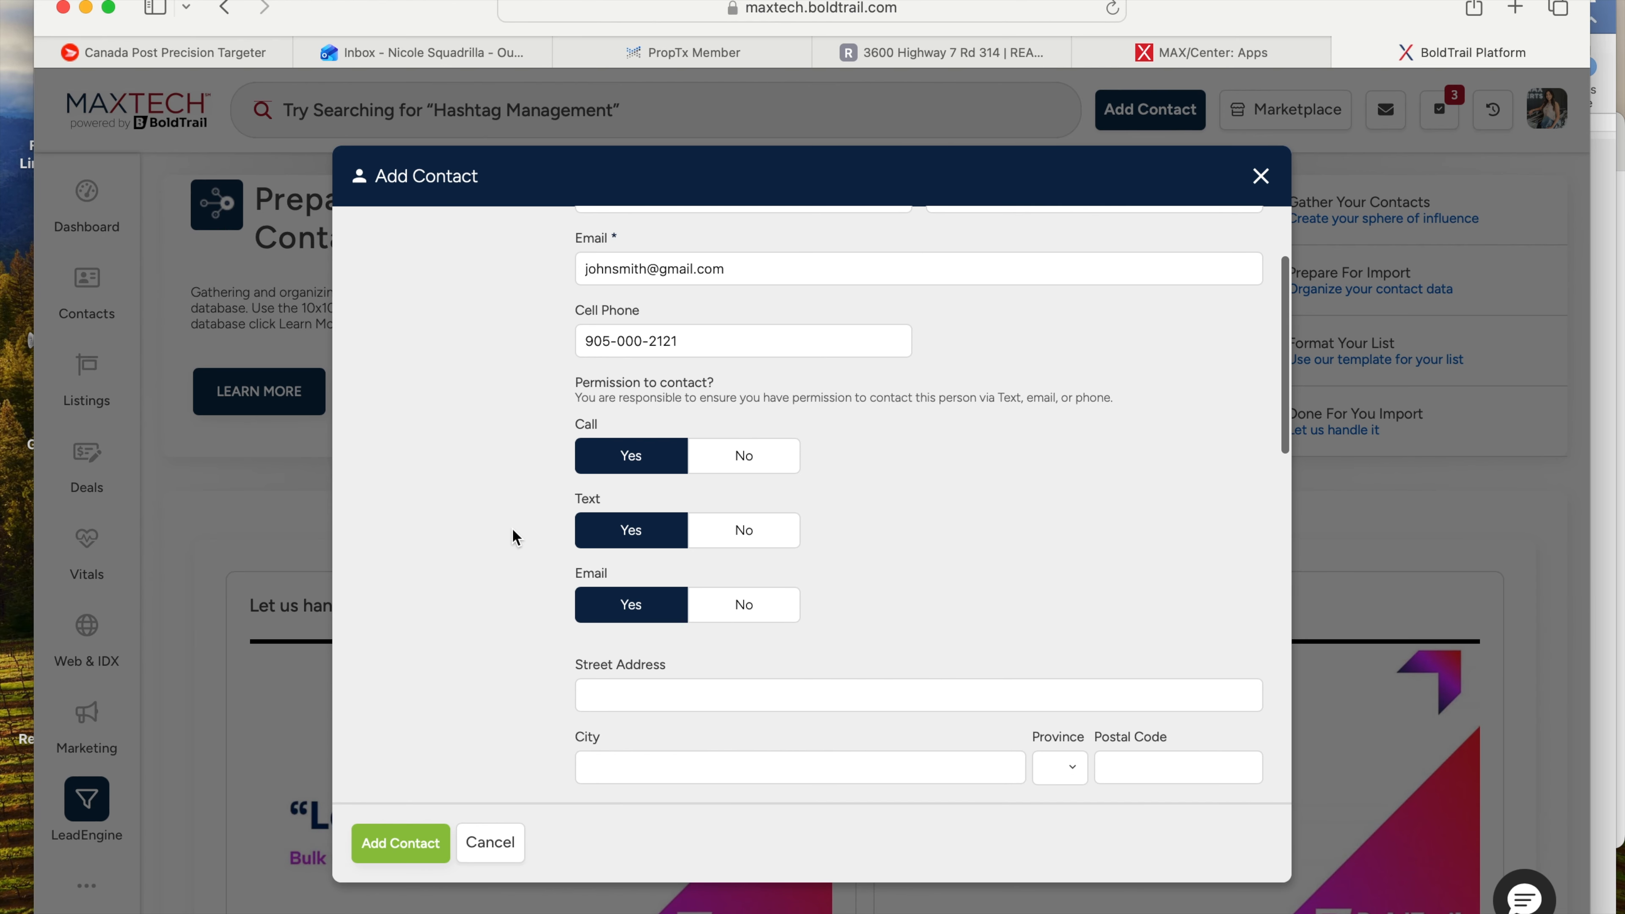
scroll(536, 582, down, 3)
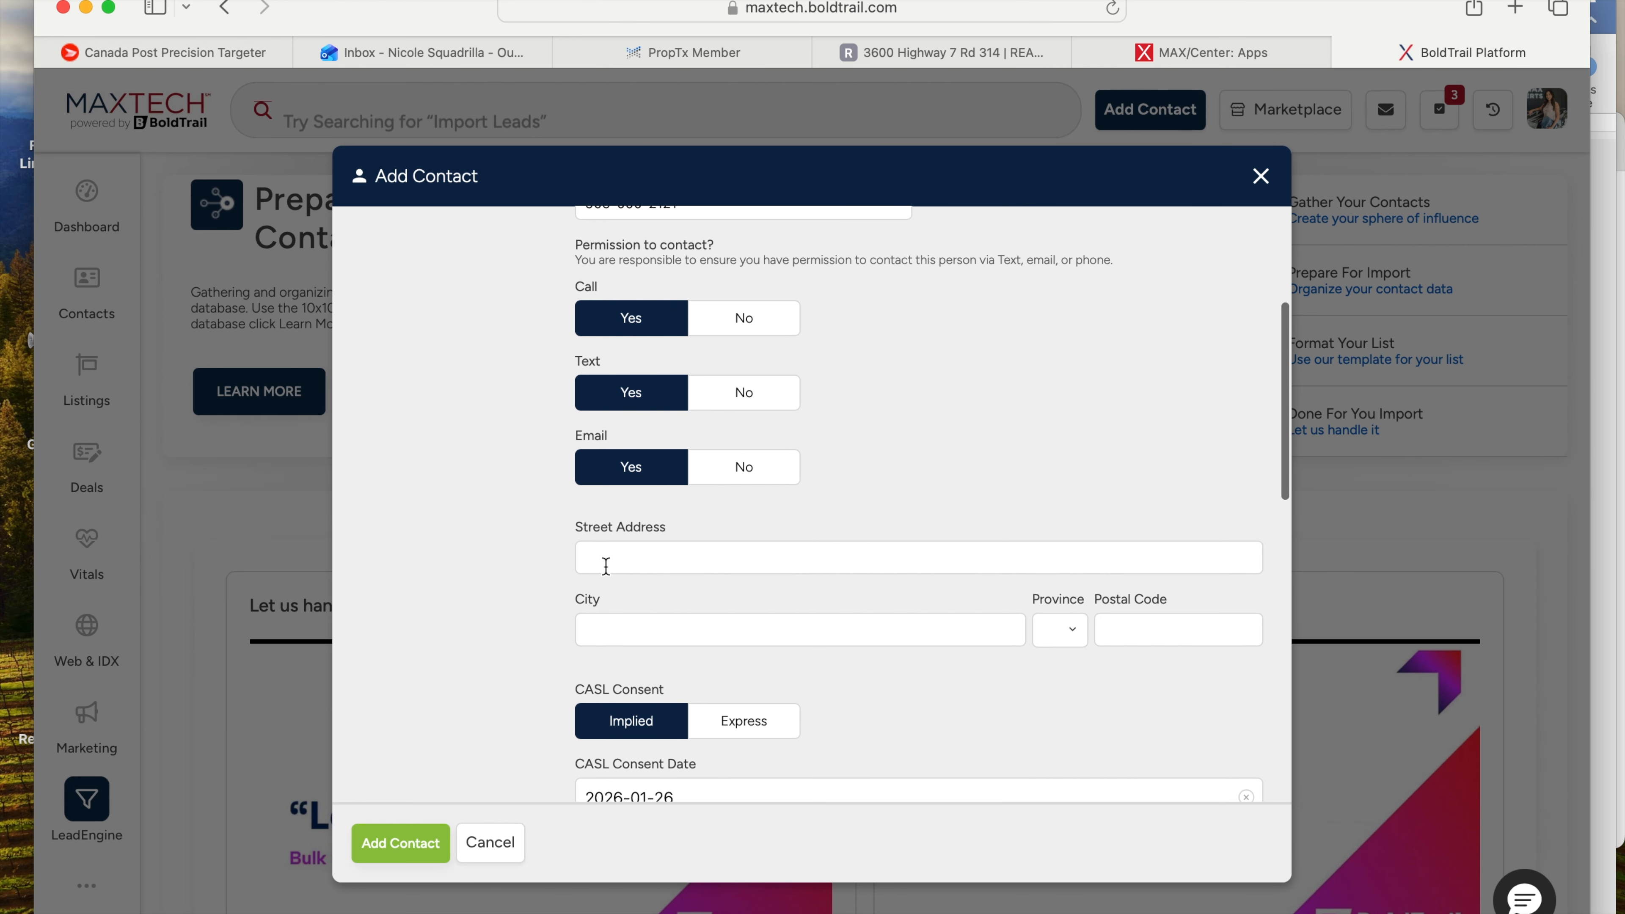
click(613, 566)
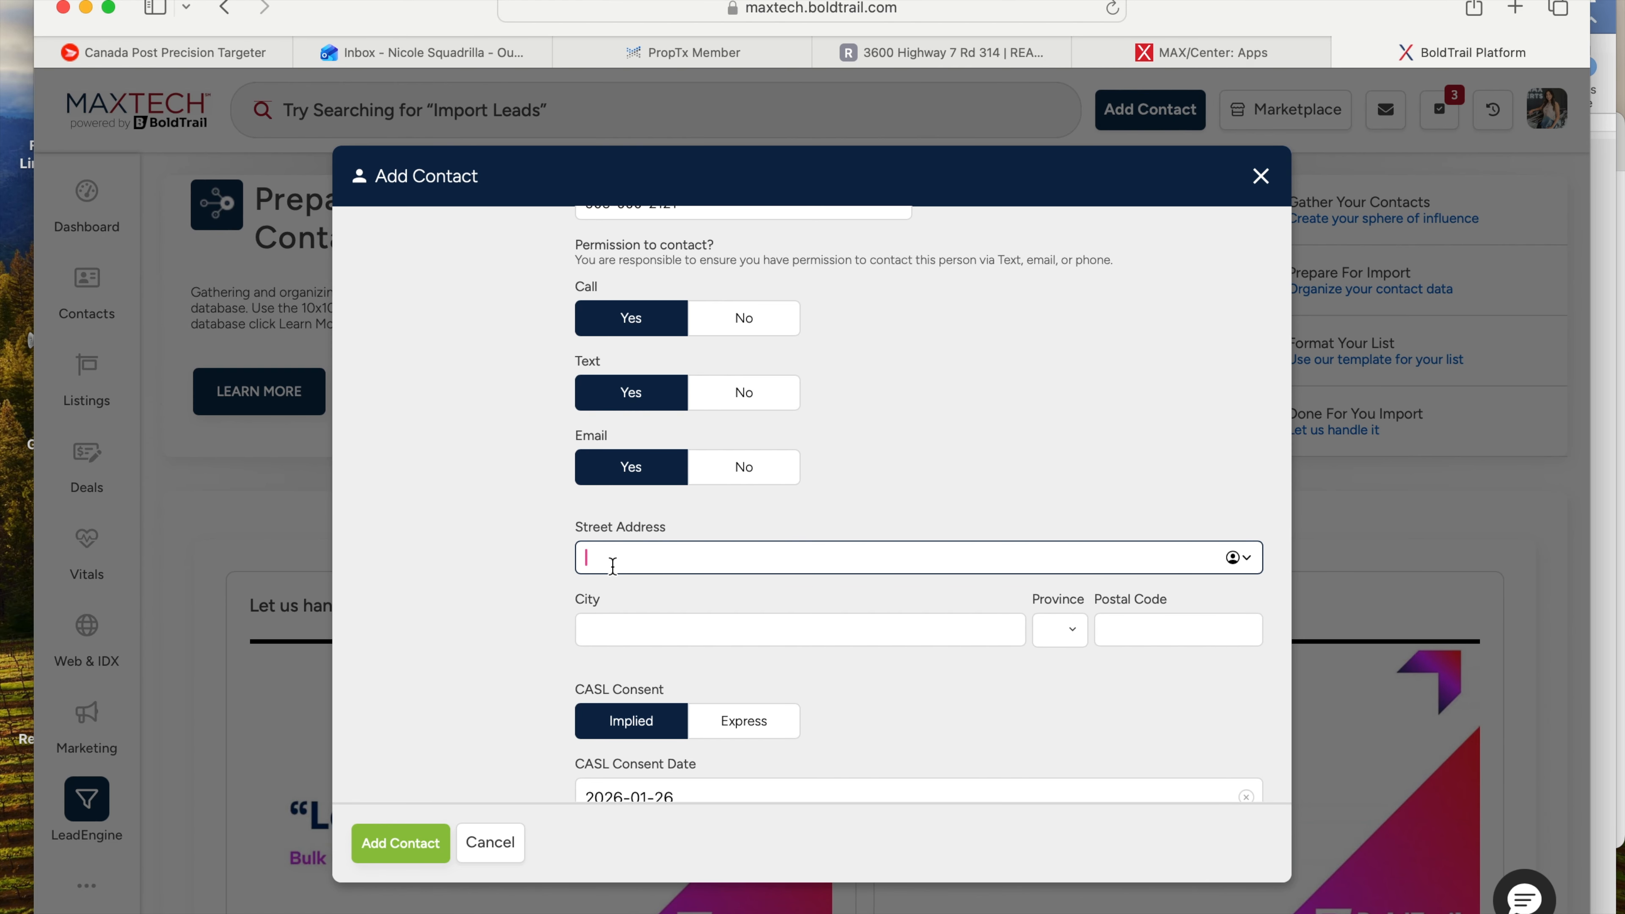
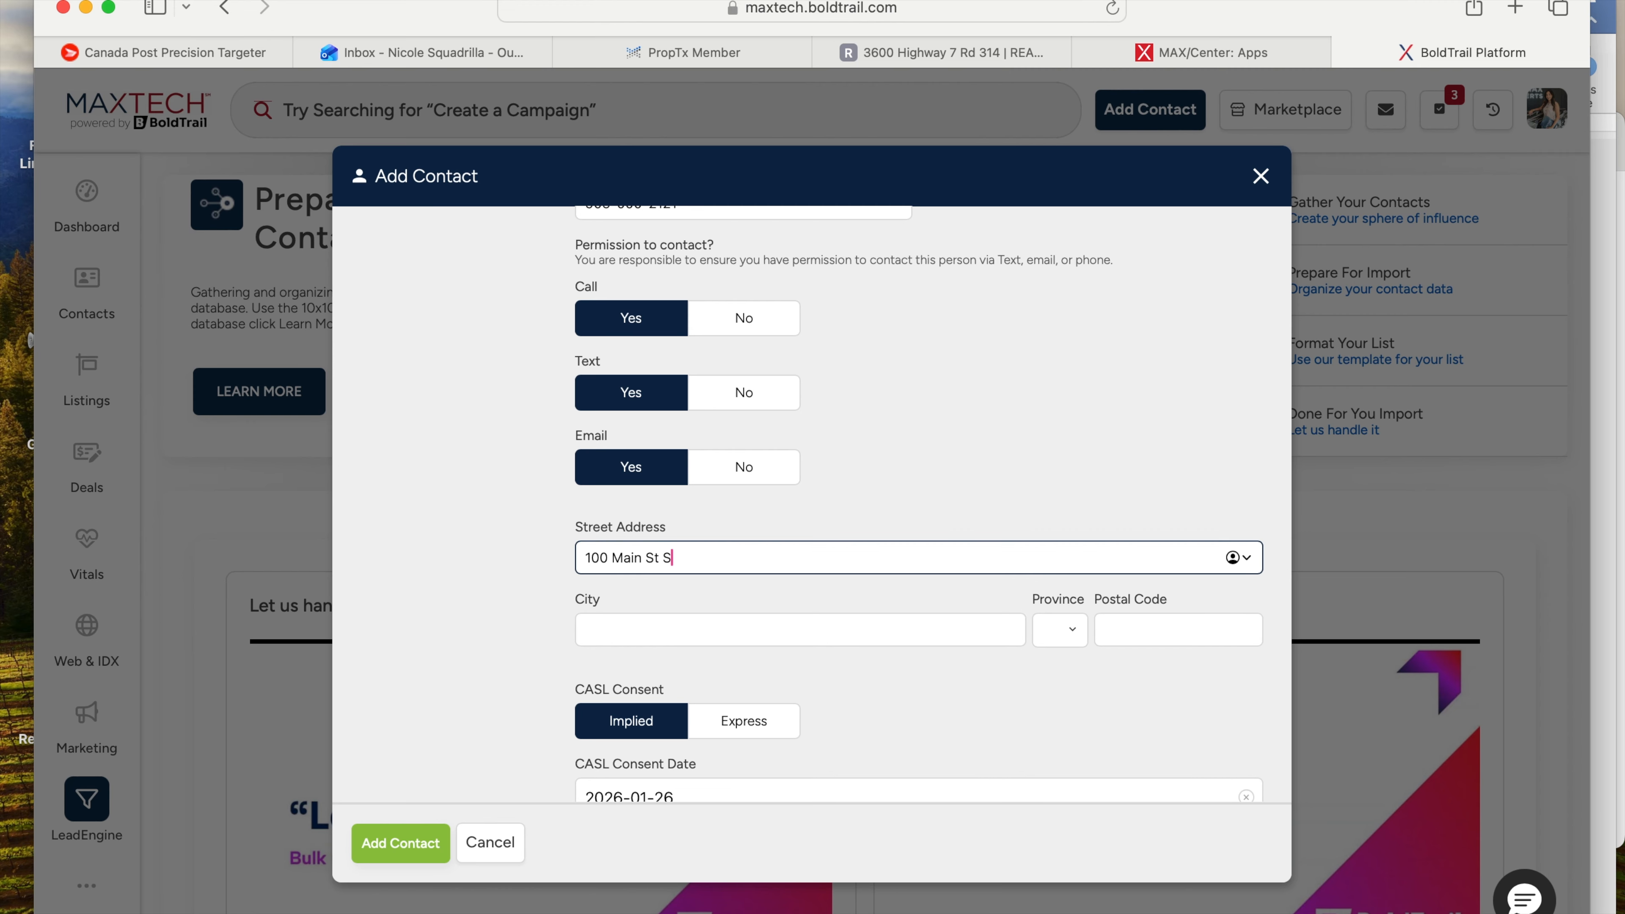
key(BackSpace)
click(666, 633)
text(Vaughan)
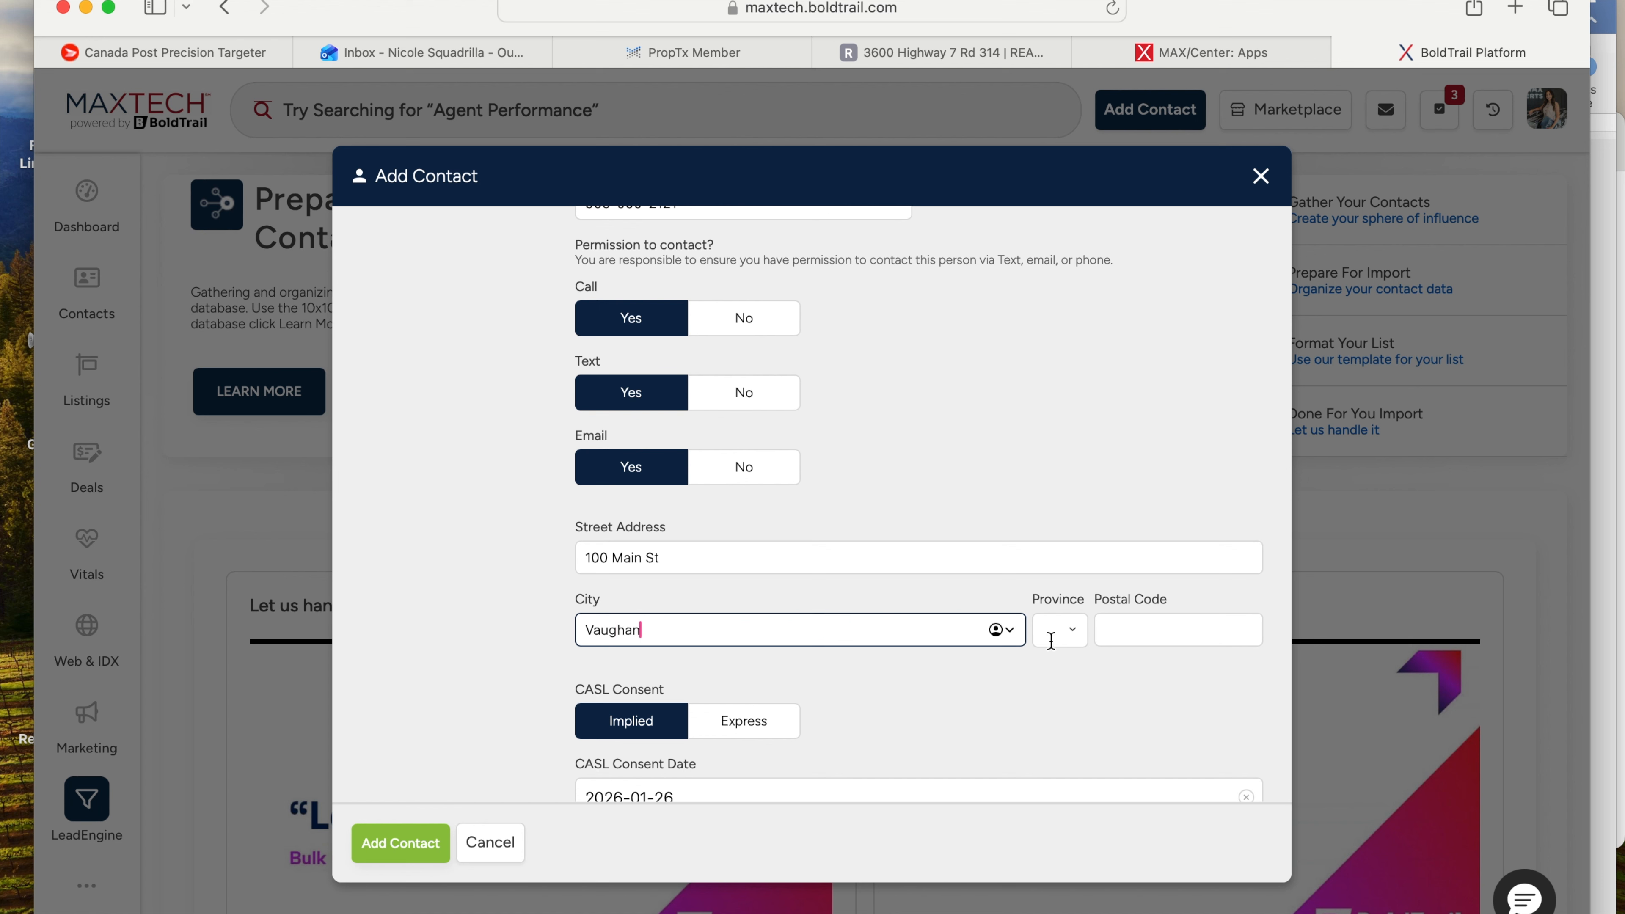
- Choose Ontario as the province and enter the contact's postal code
click(1057, 634)
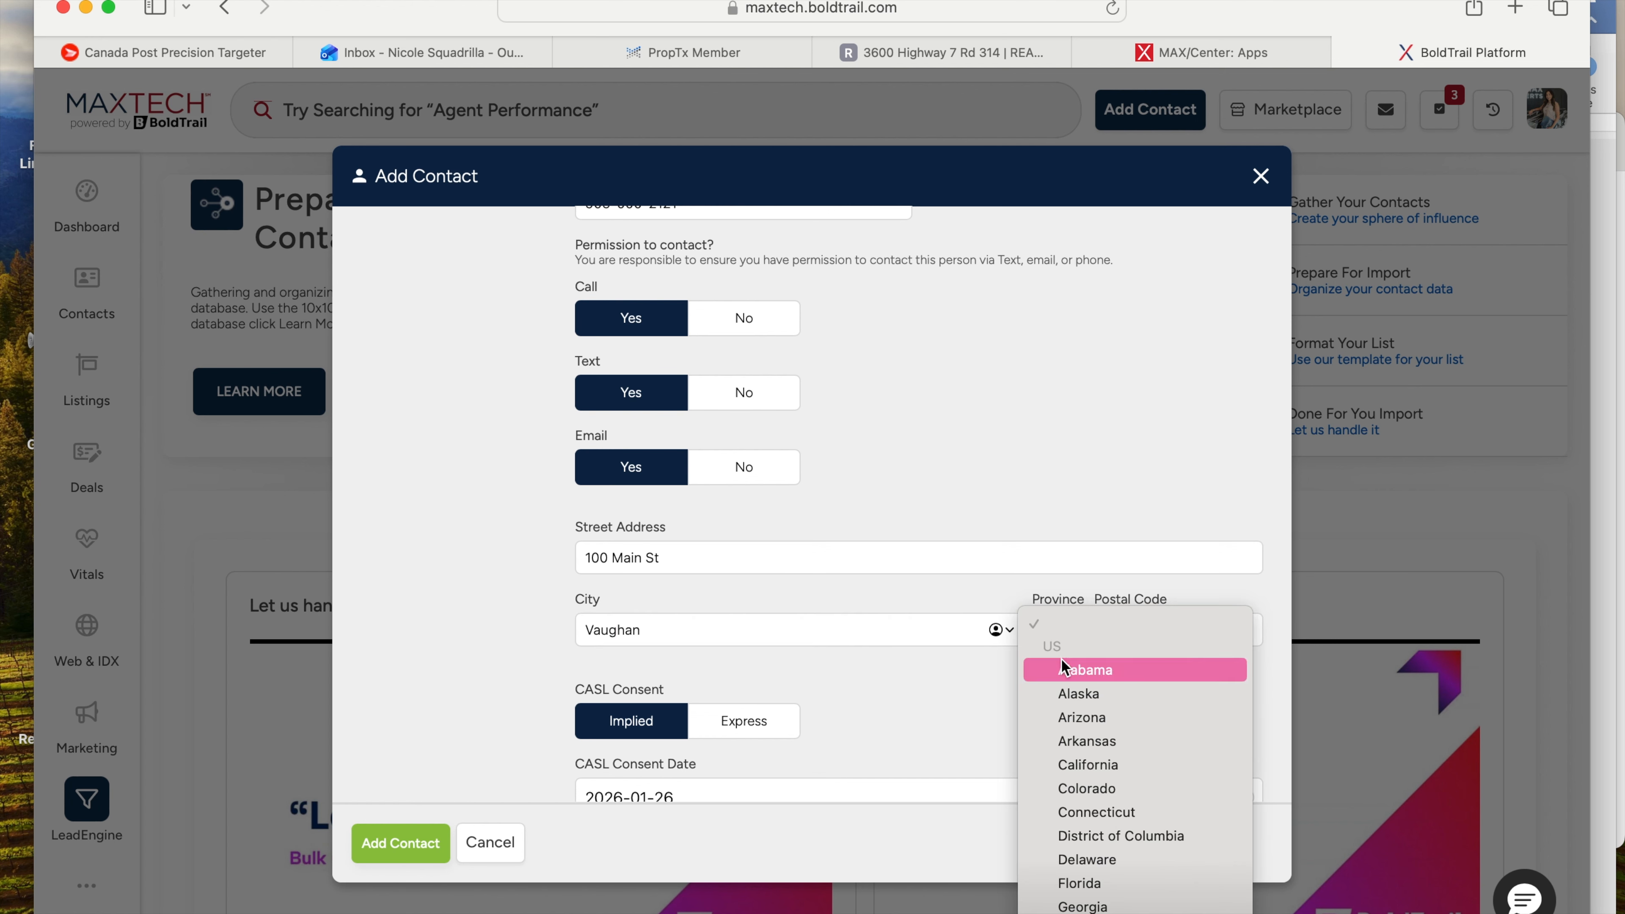
text(on)
key(Return)
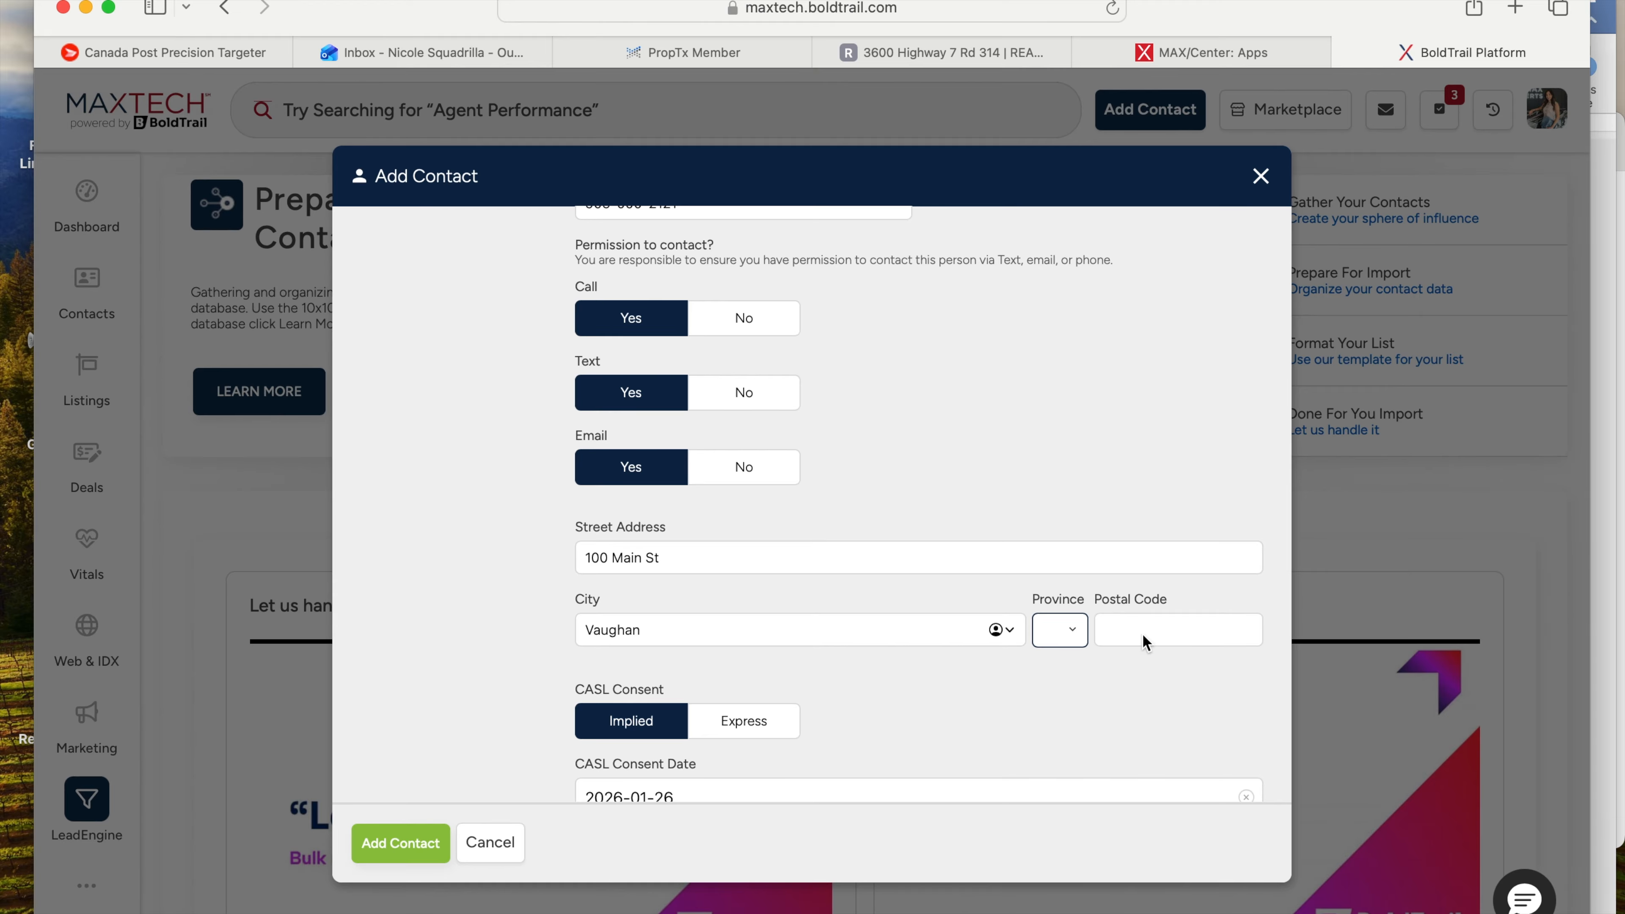
click(1146, 628)
text(L7B1@)
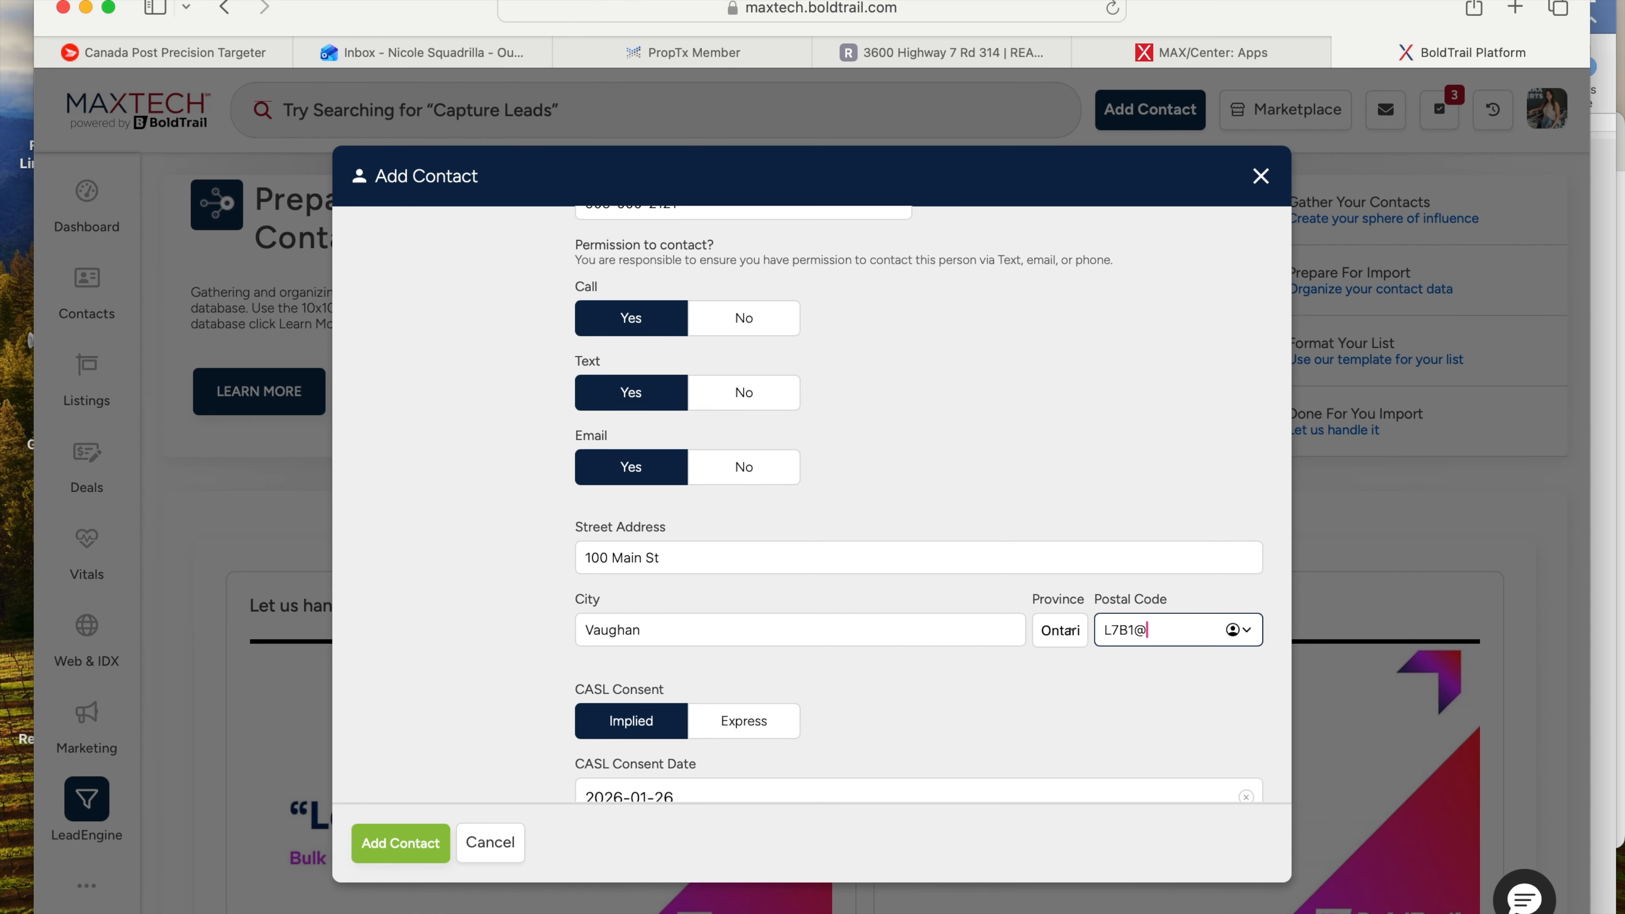
text(F)
key(BackSpace)
key(BackSpace)
text(F)
click(1141, 672)
scroll(828, 661, down, 3)
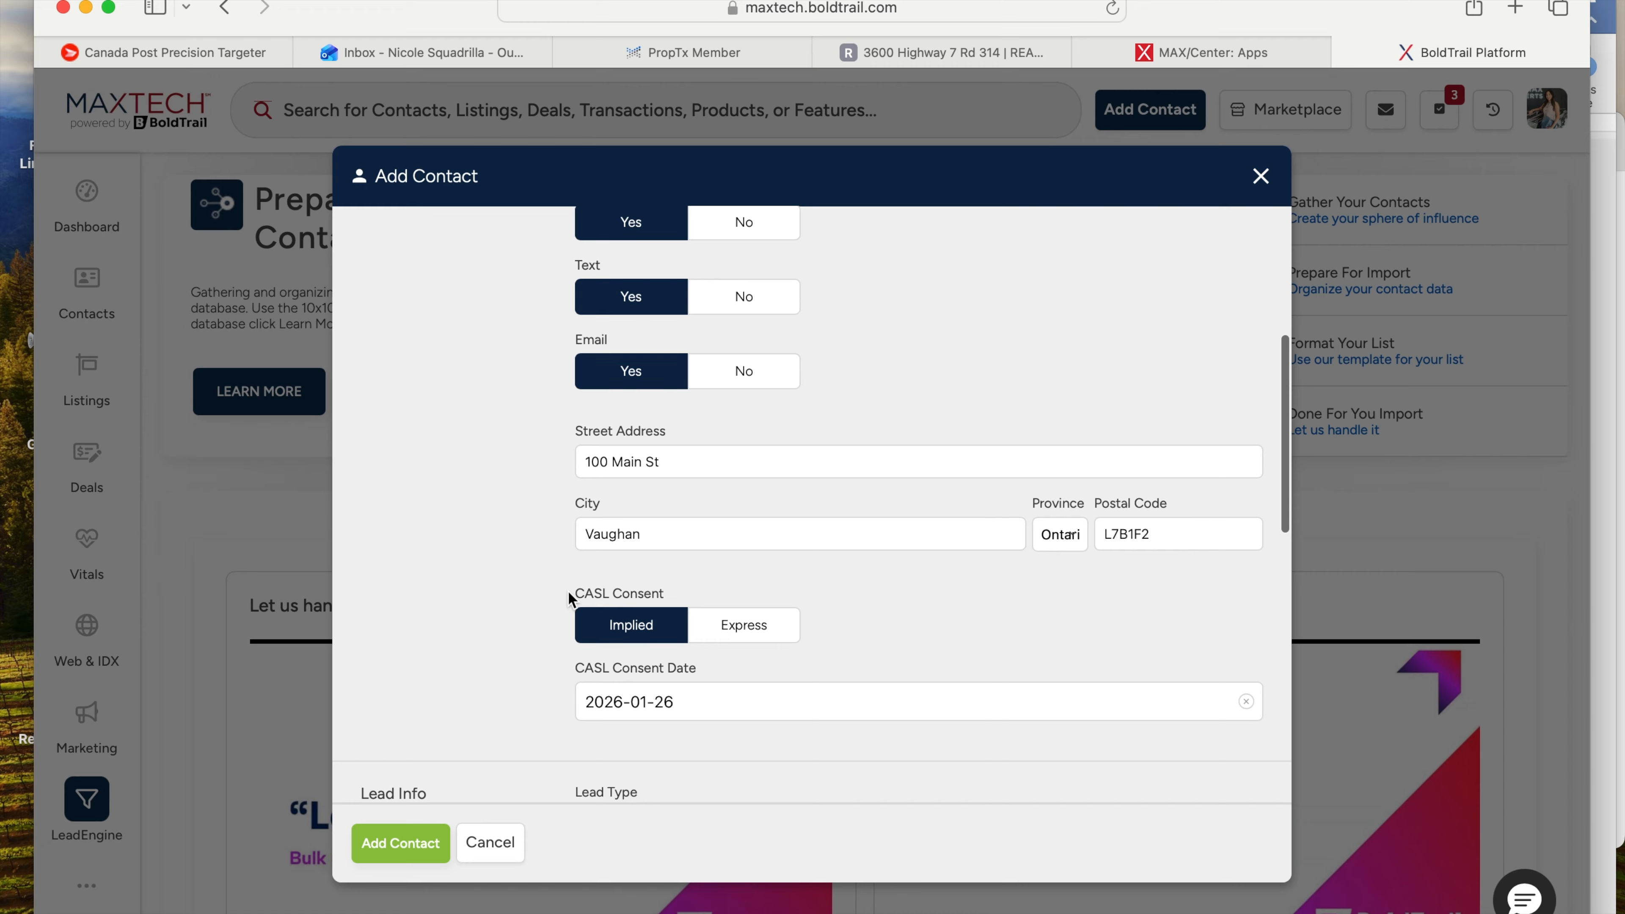
- Set CASL consent to Express, lead type to Buyer and lead status to Sphere
click(750, 621)
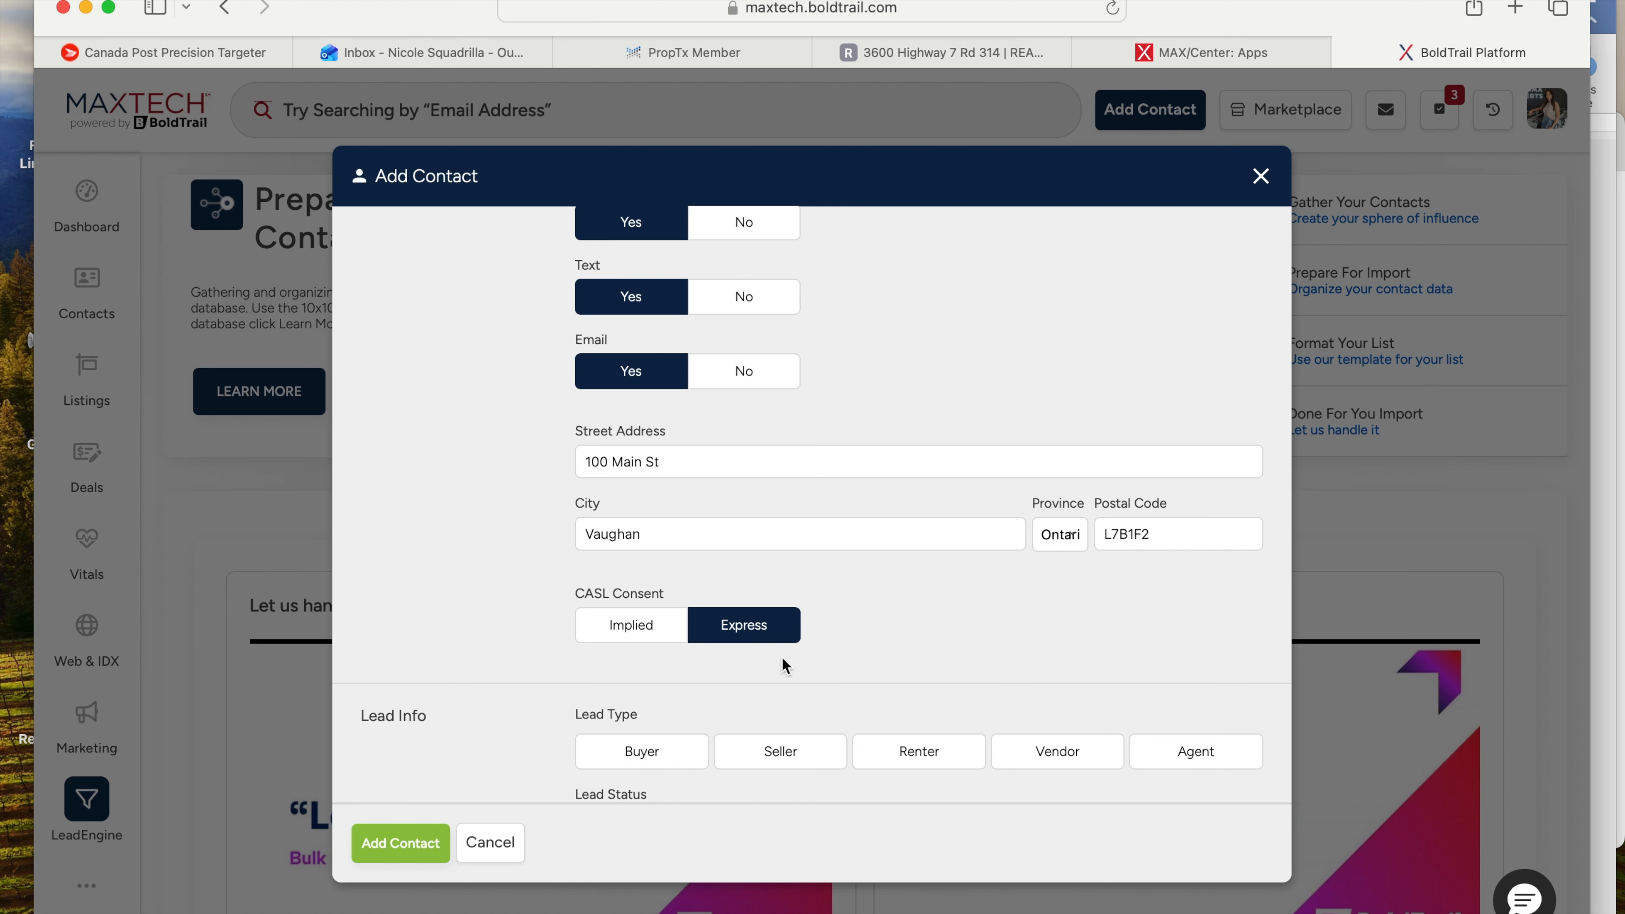
scroll(843, 563, down, 3)
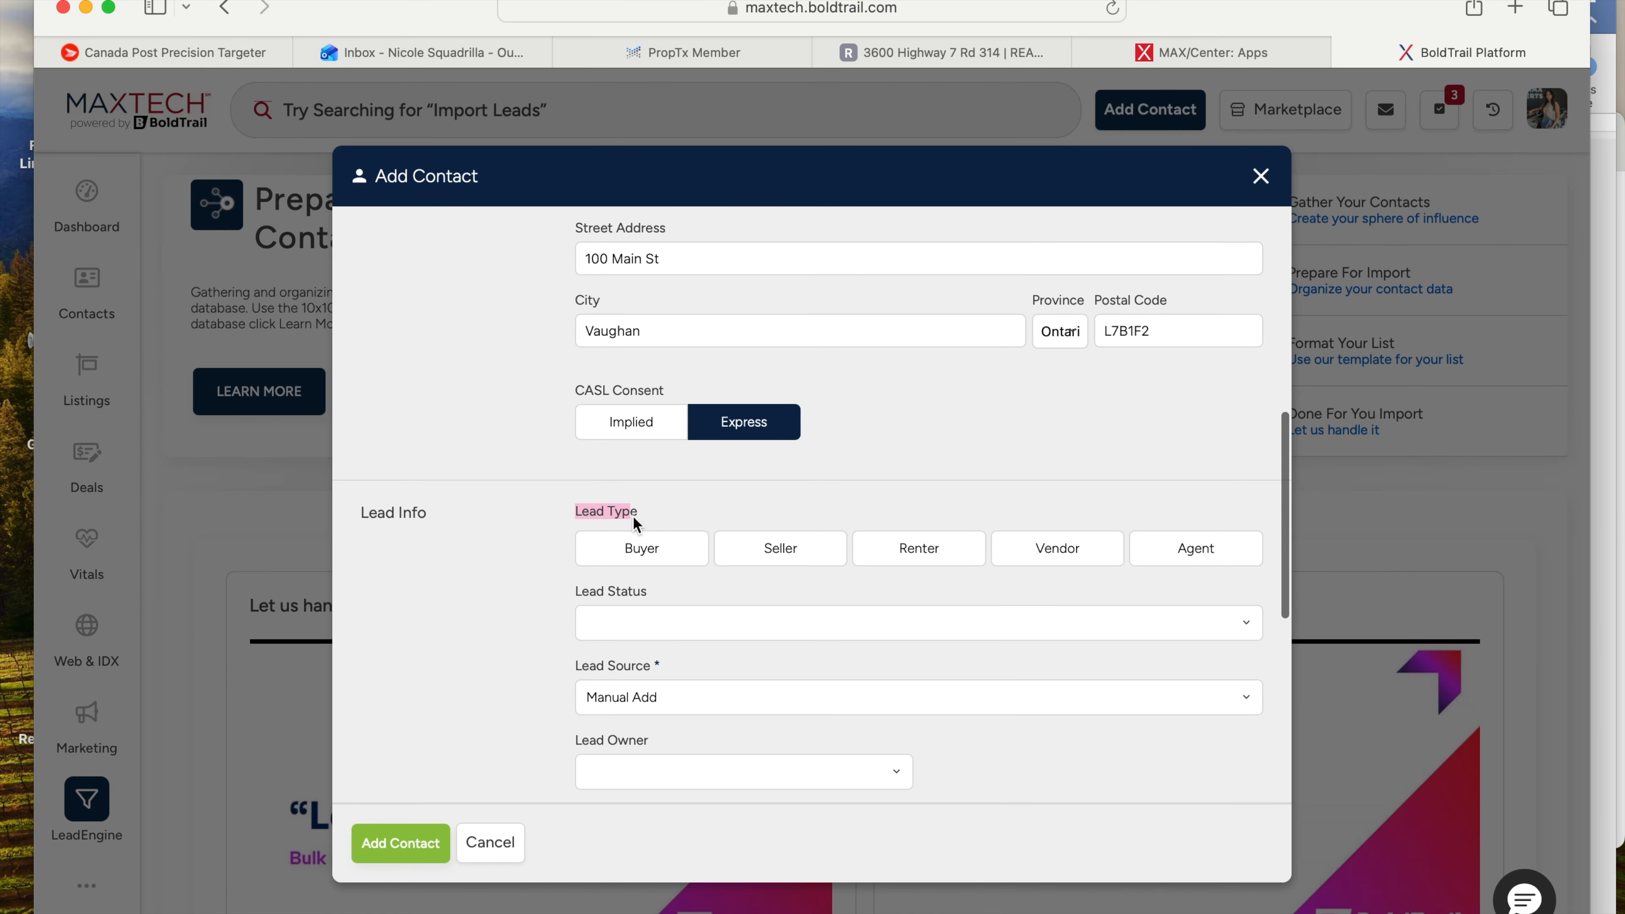
scroll(664, 507, down, 1)
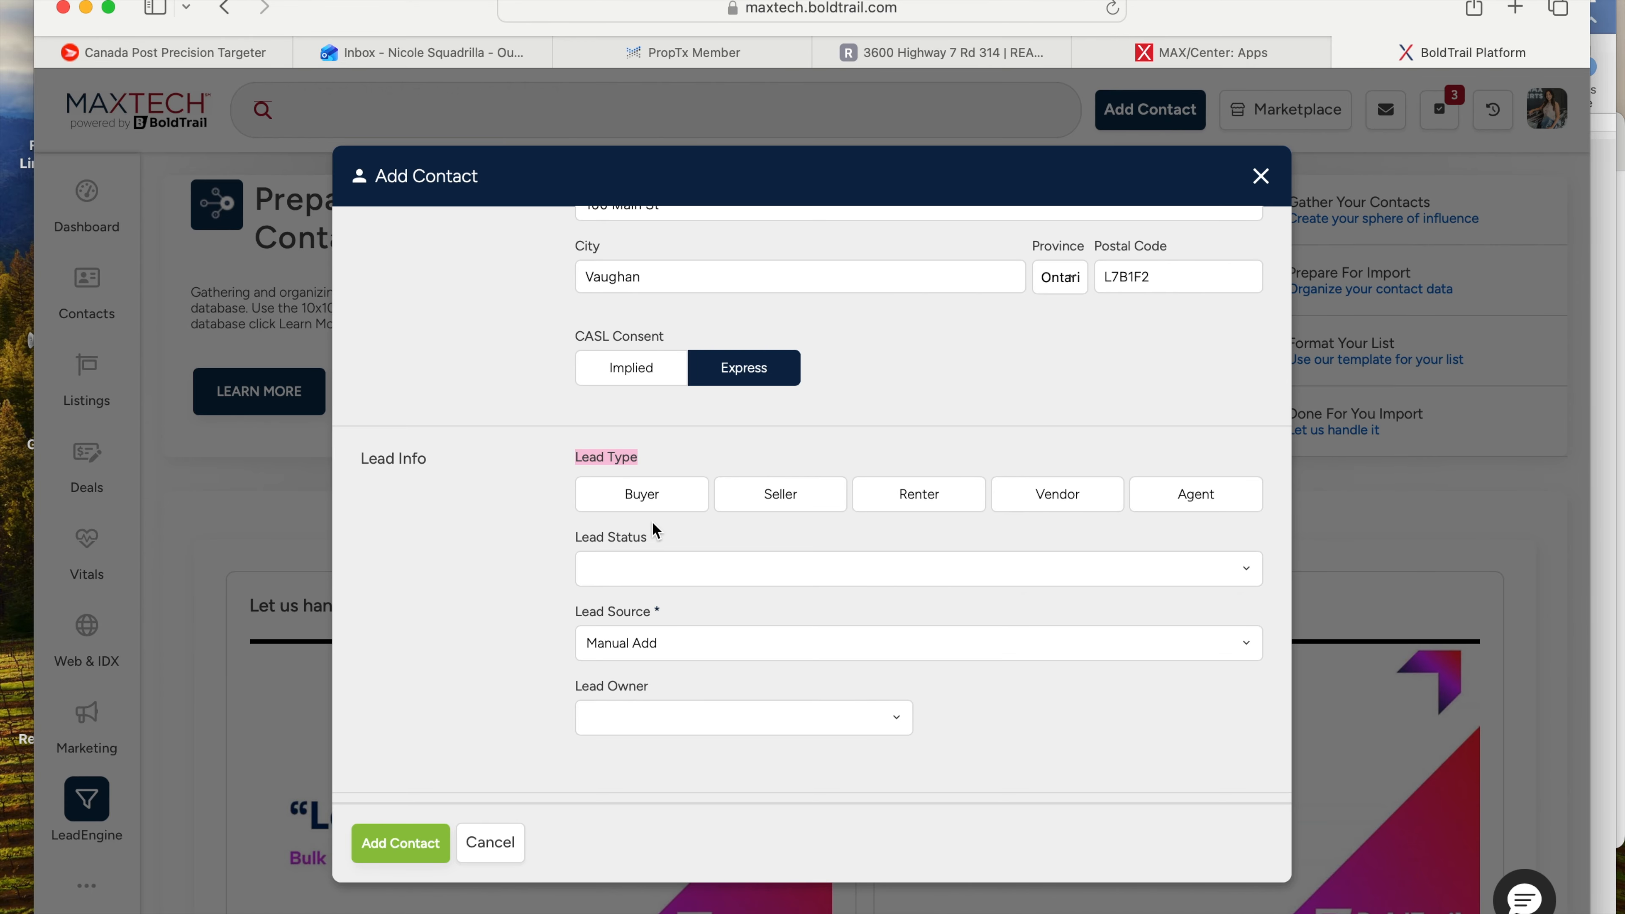
click(644, 505)
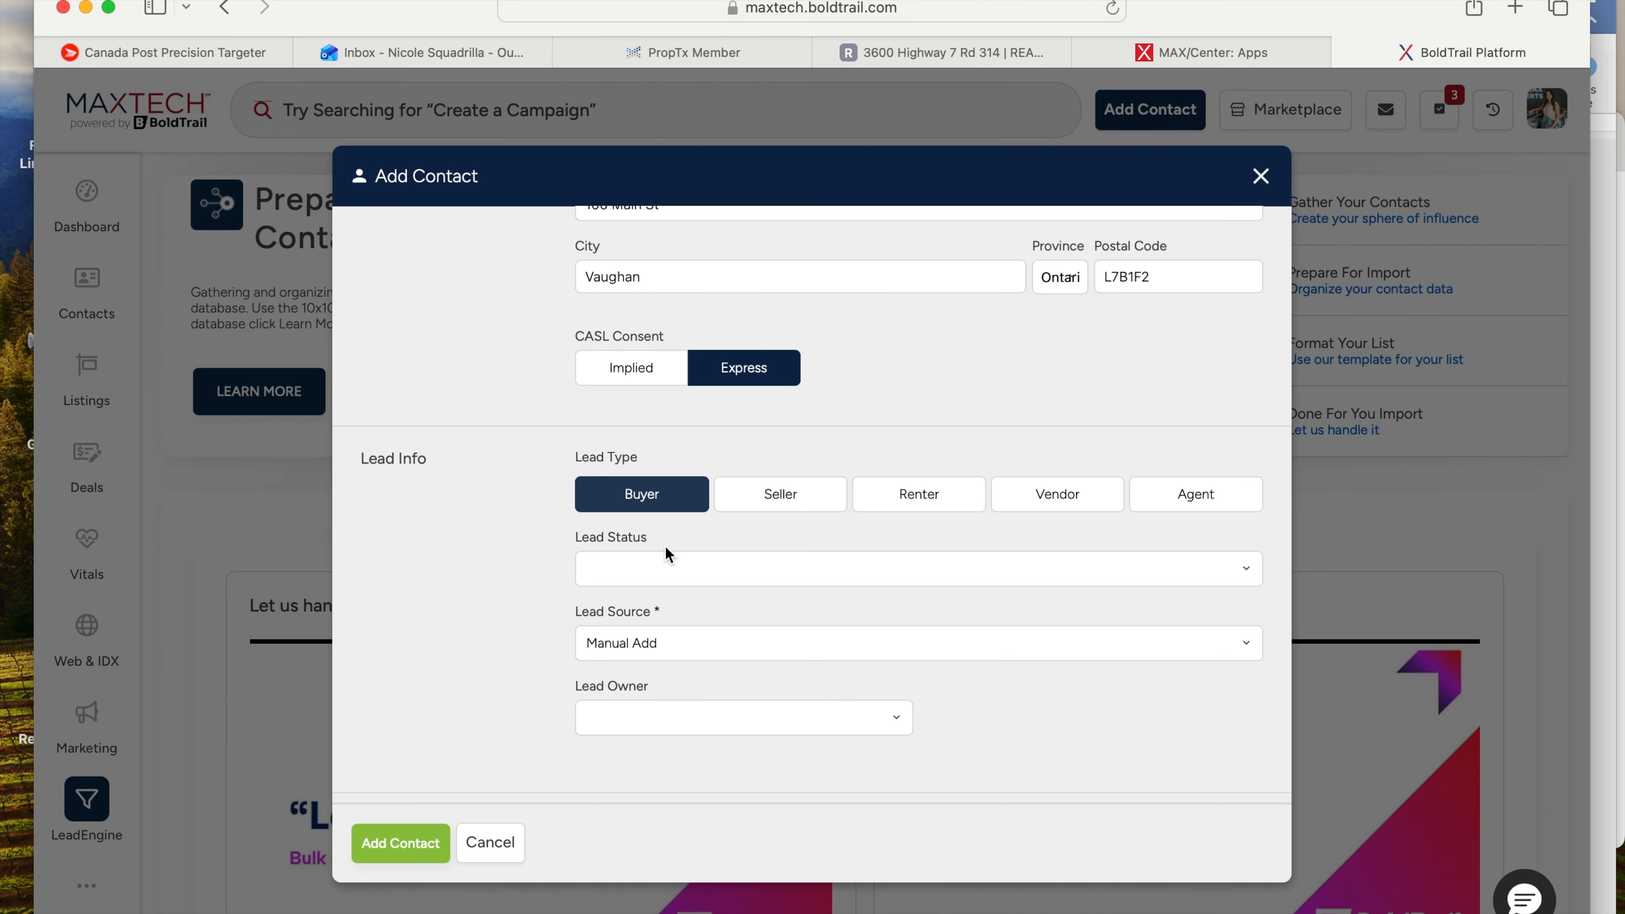
click(663, 576)
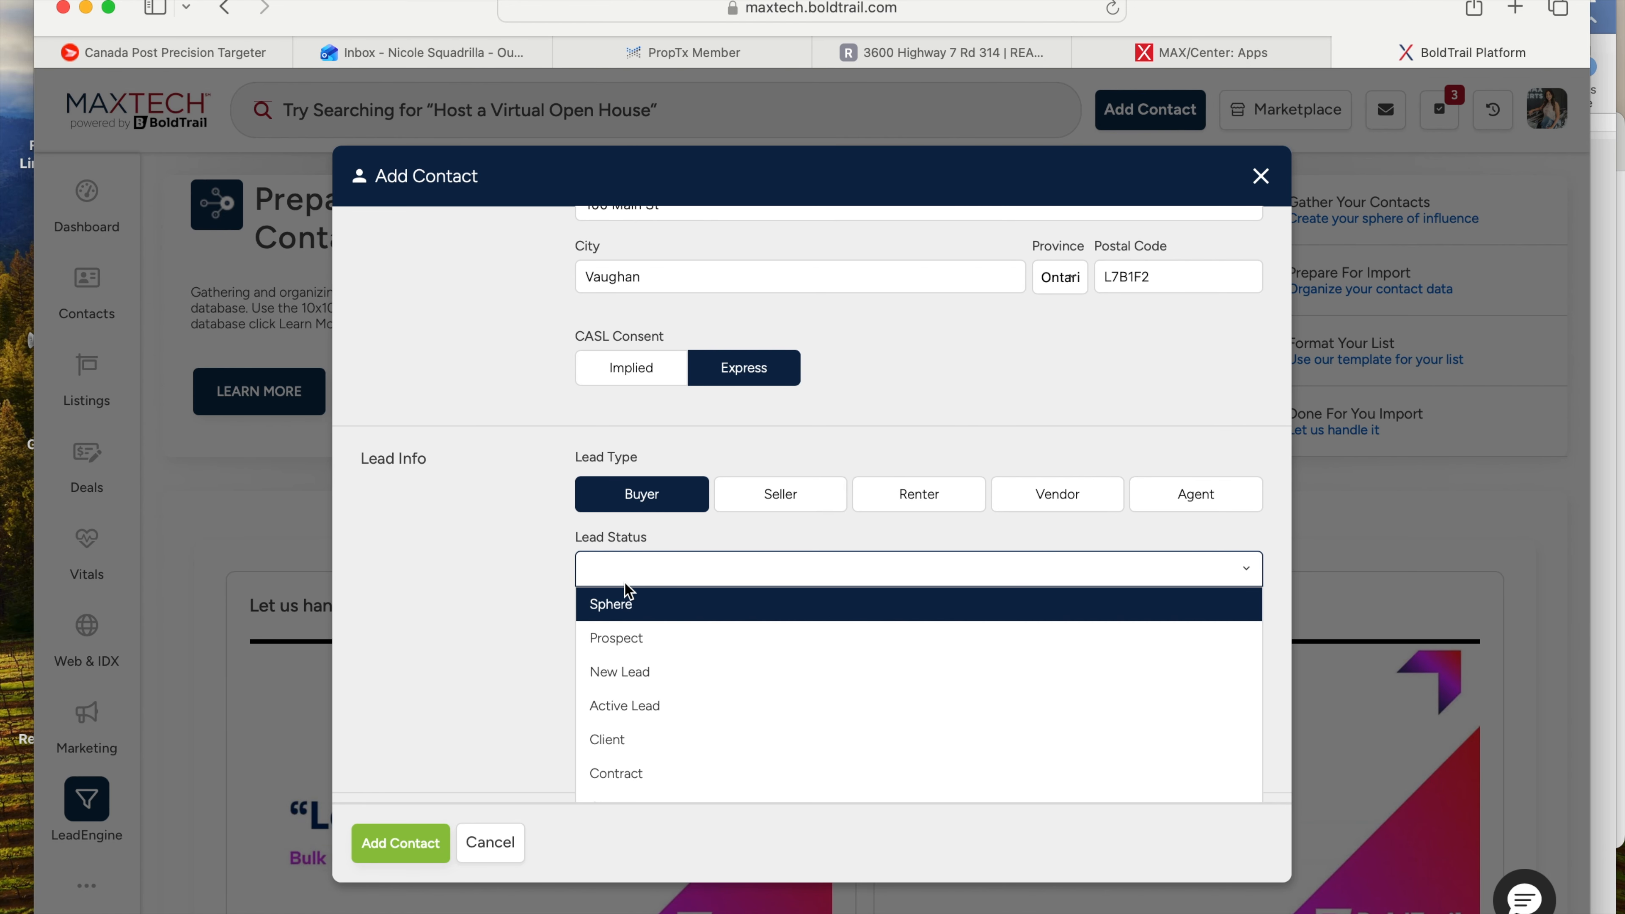
click(627, 606)
- Begin typing the #firsttimehomebuyer hashtag ('#firstti') in the contact's Note
scroll(633, 586, down, 4)
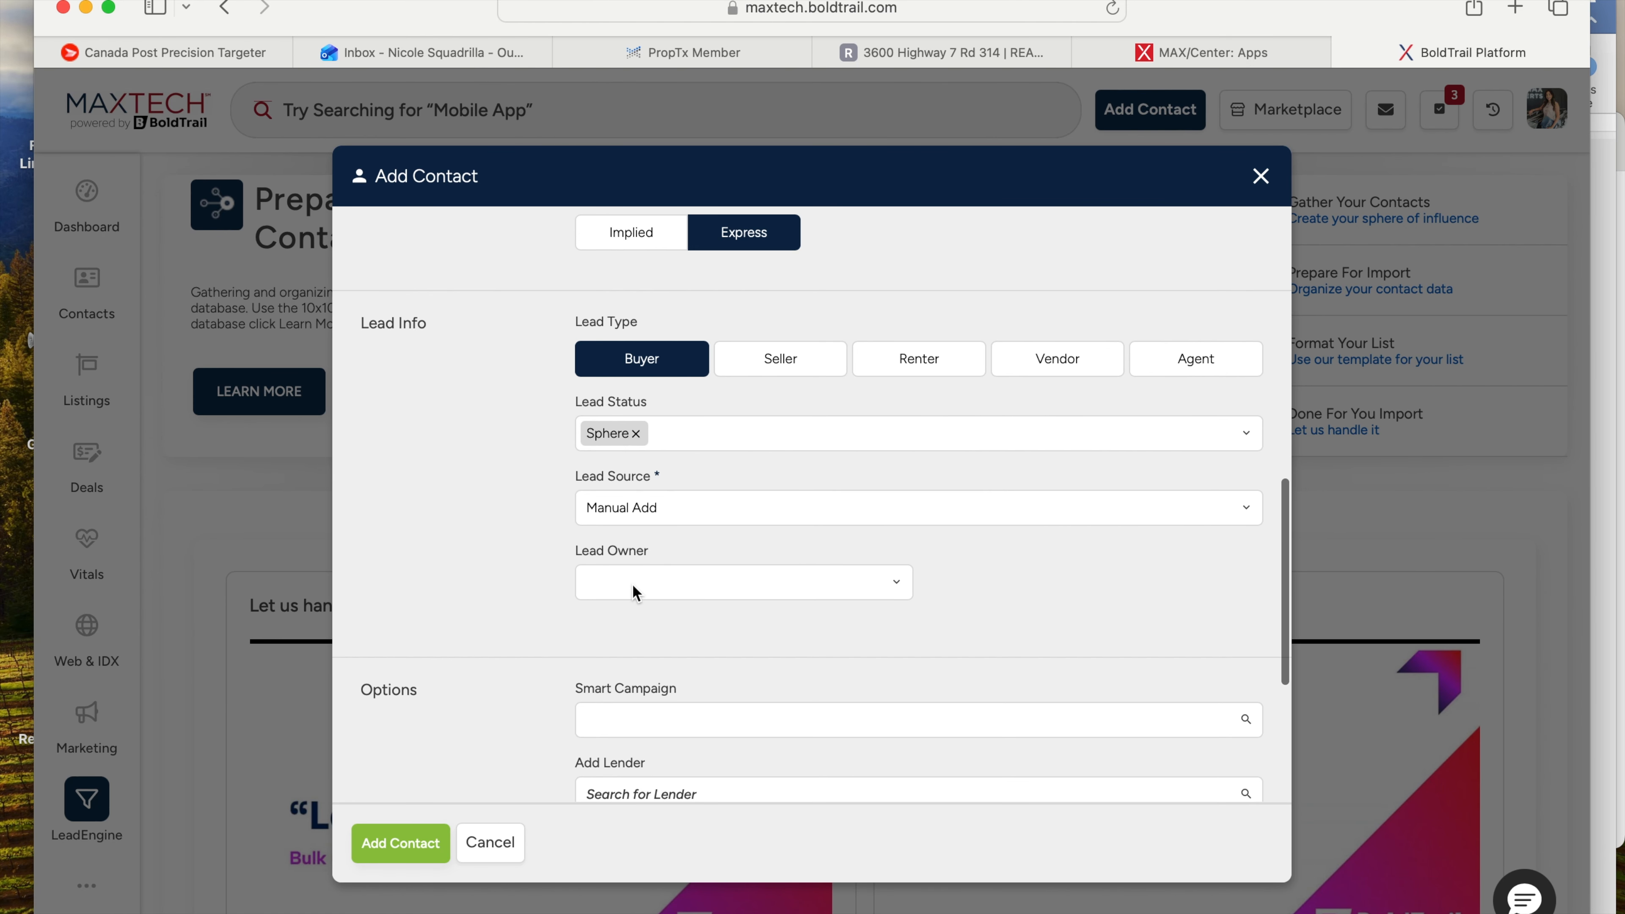
scroll(637, 592, down, 4)
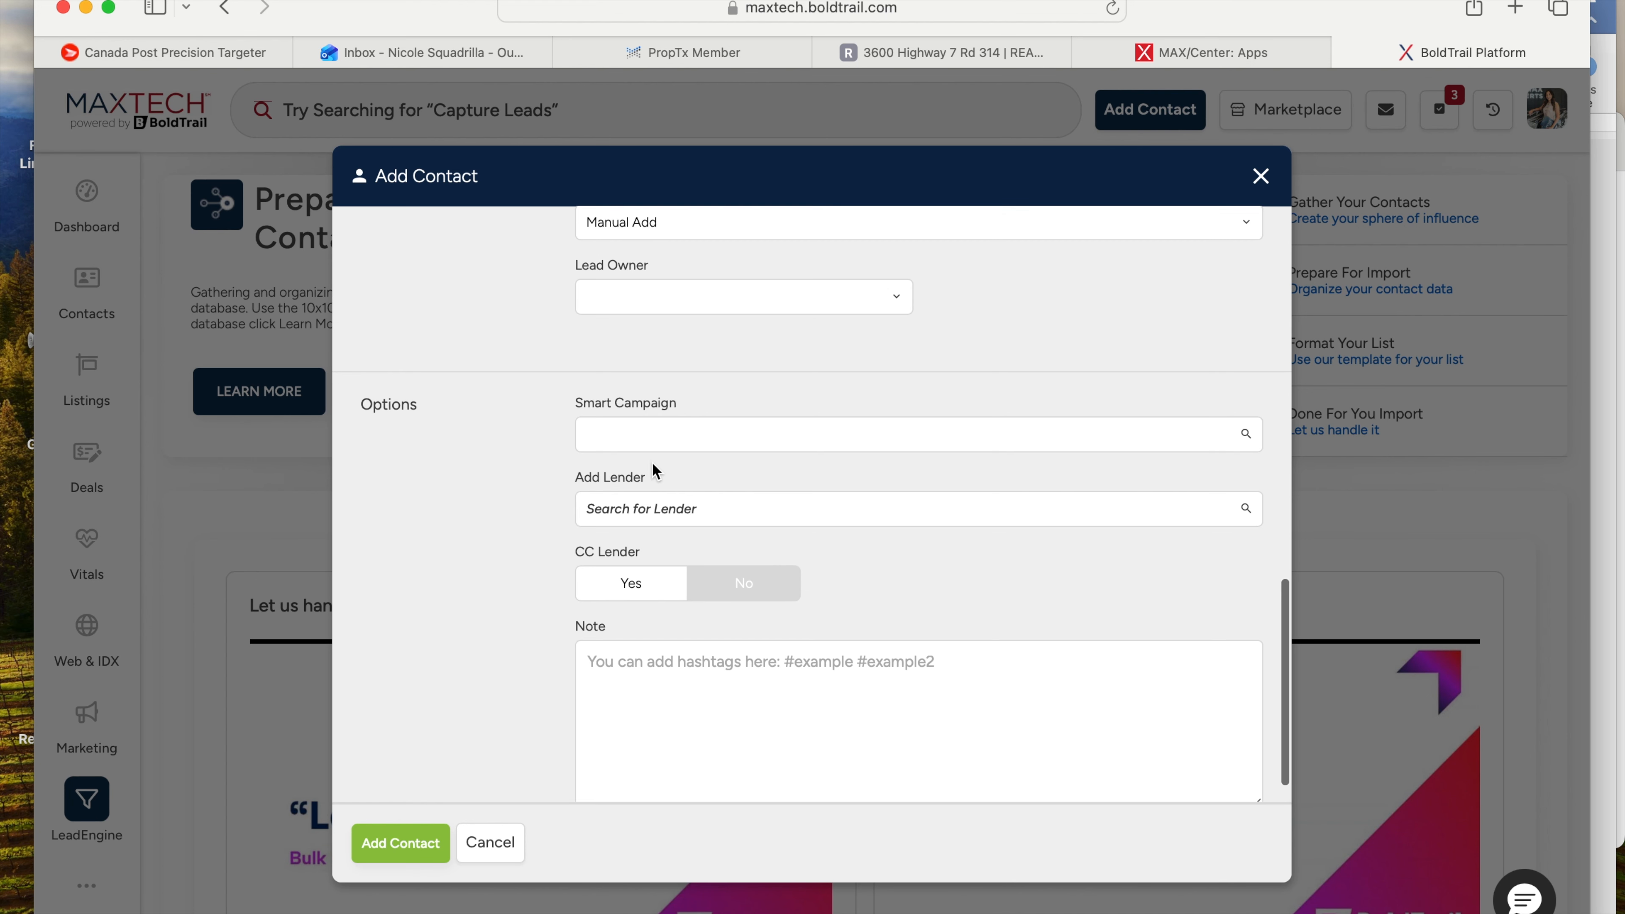
click(655, 626)
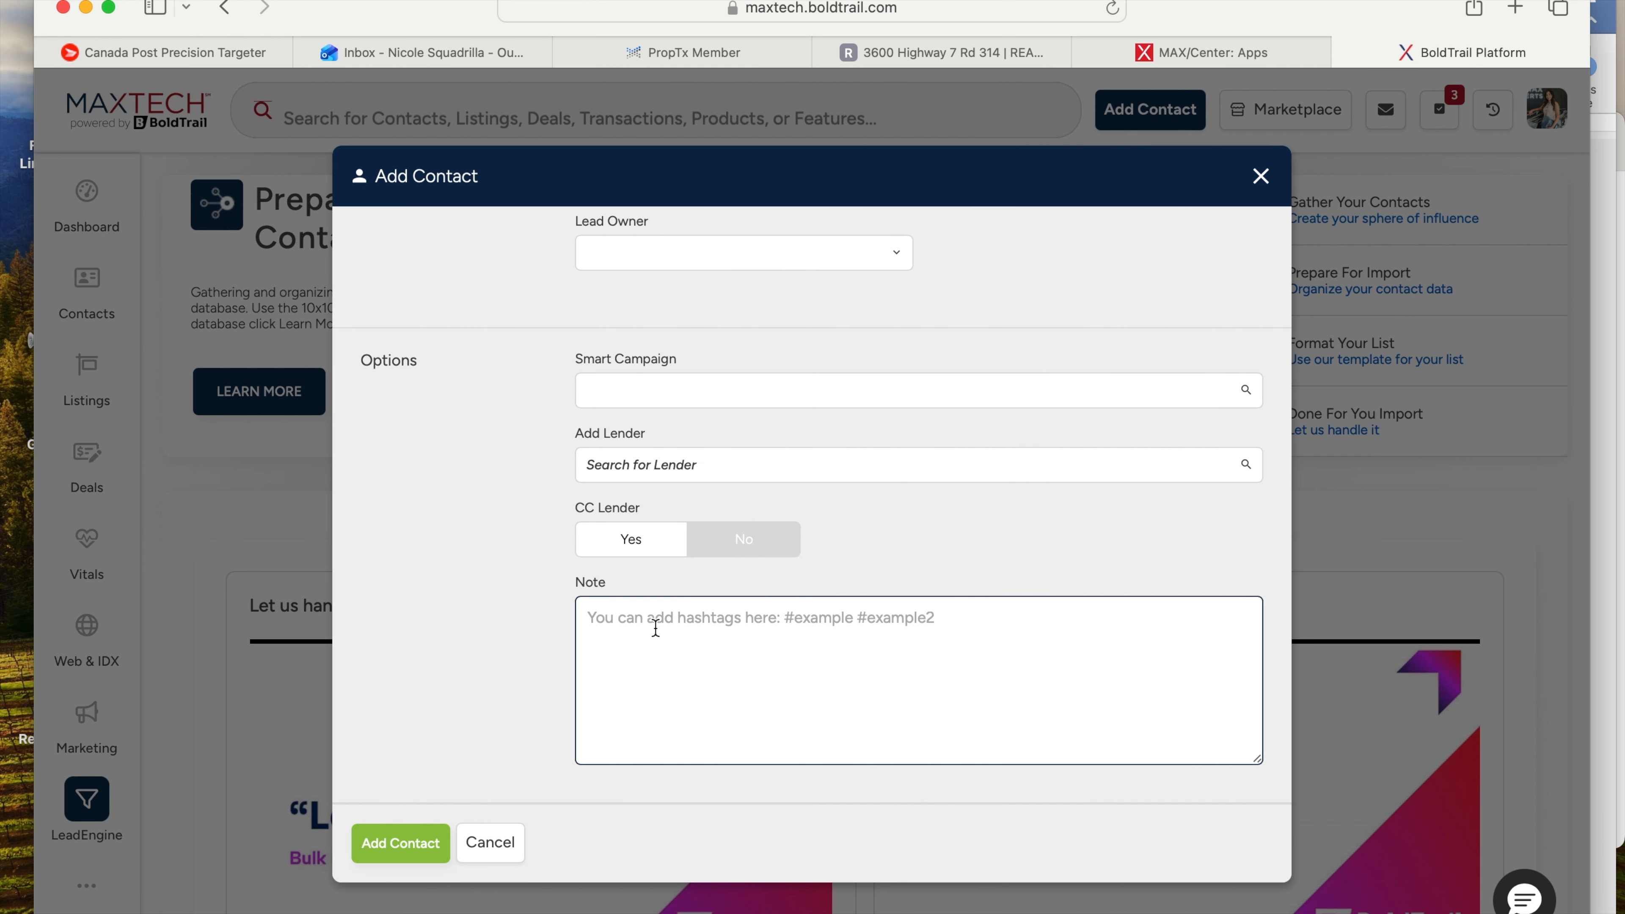
text(#)
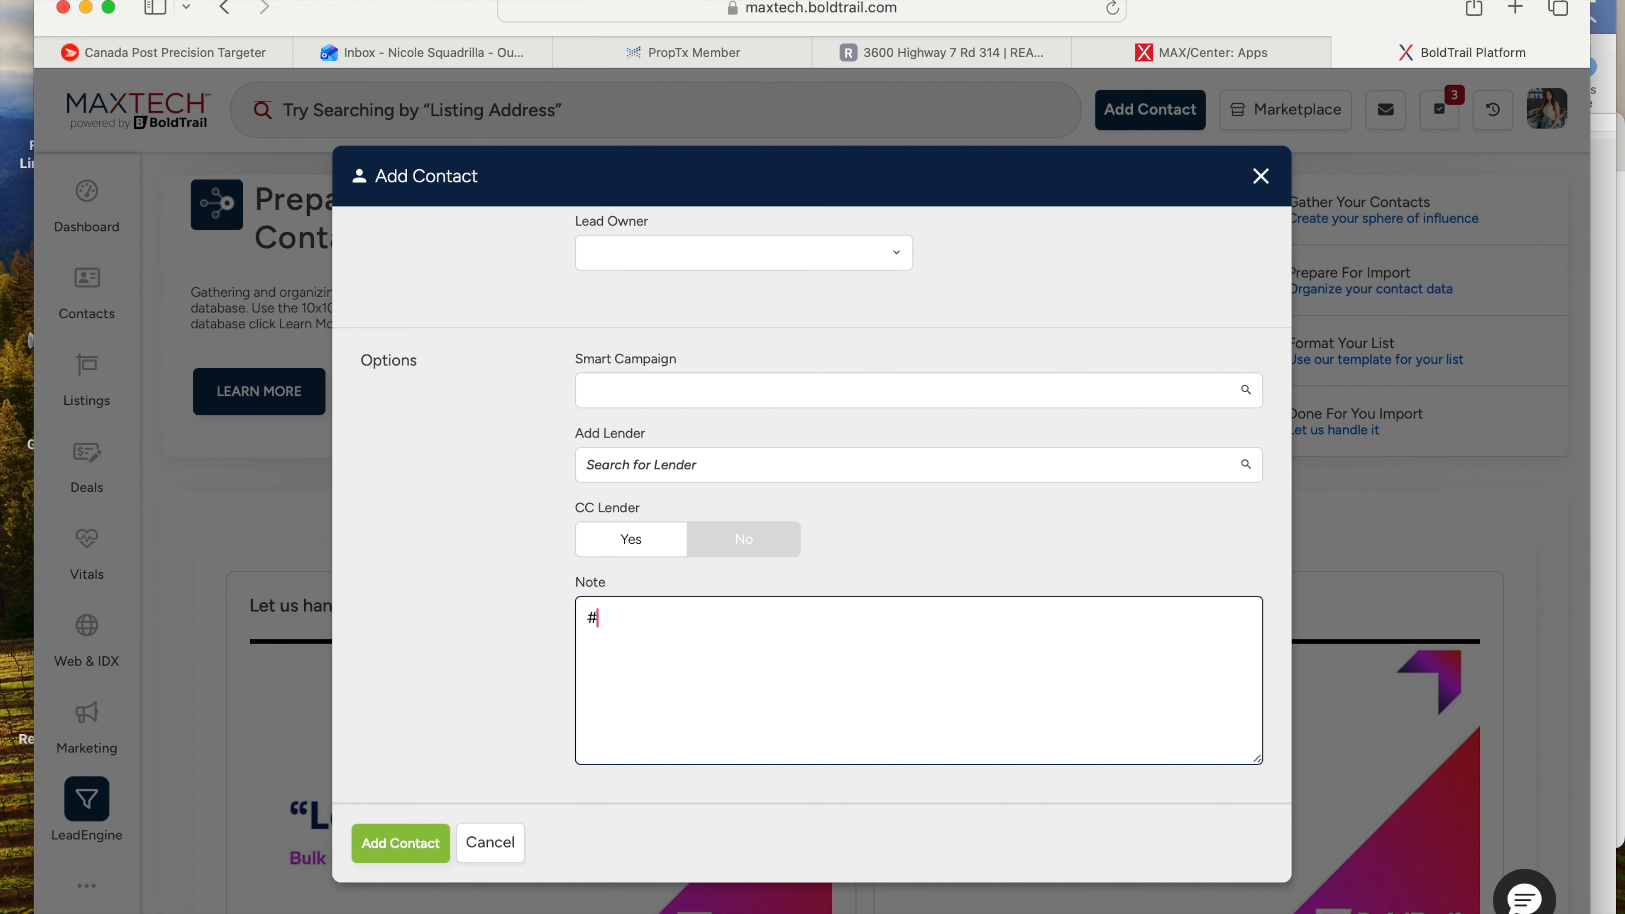
text(firsttimehomebuyer)
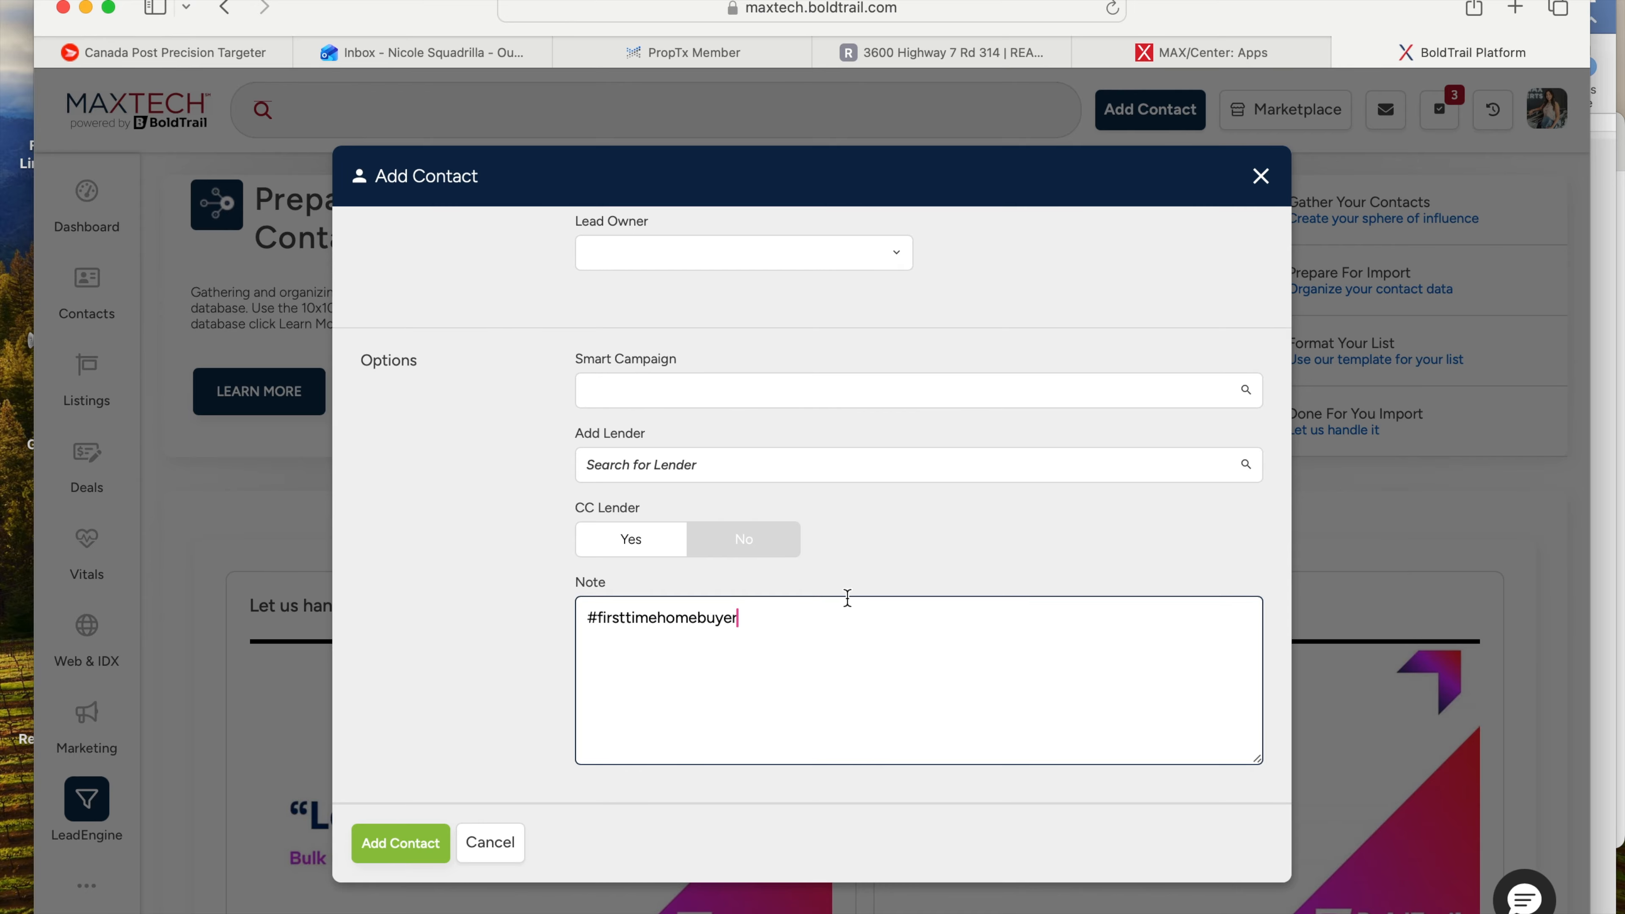
- Finish the contact note reading '#firsttimehomebuyer' and return to the top of the Add Contact form
click(893, 567)
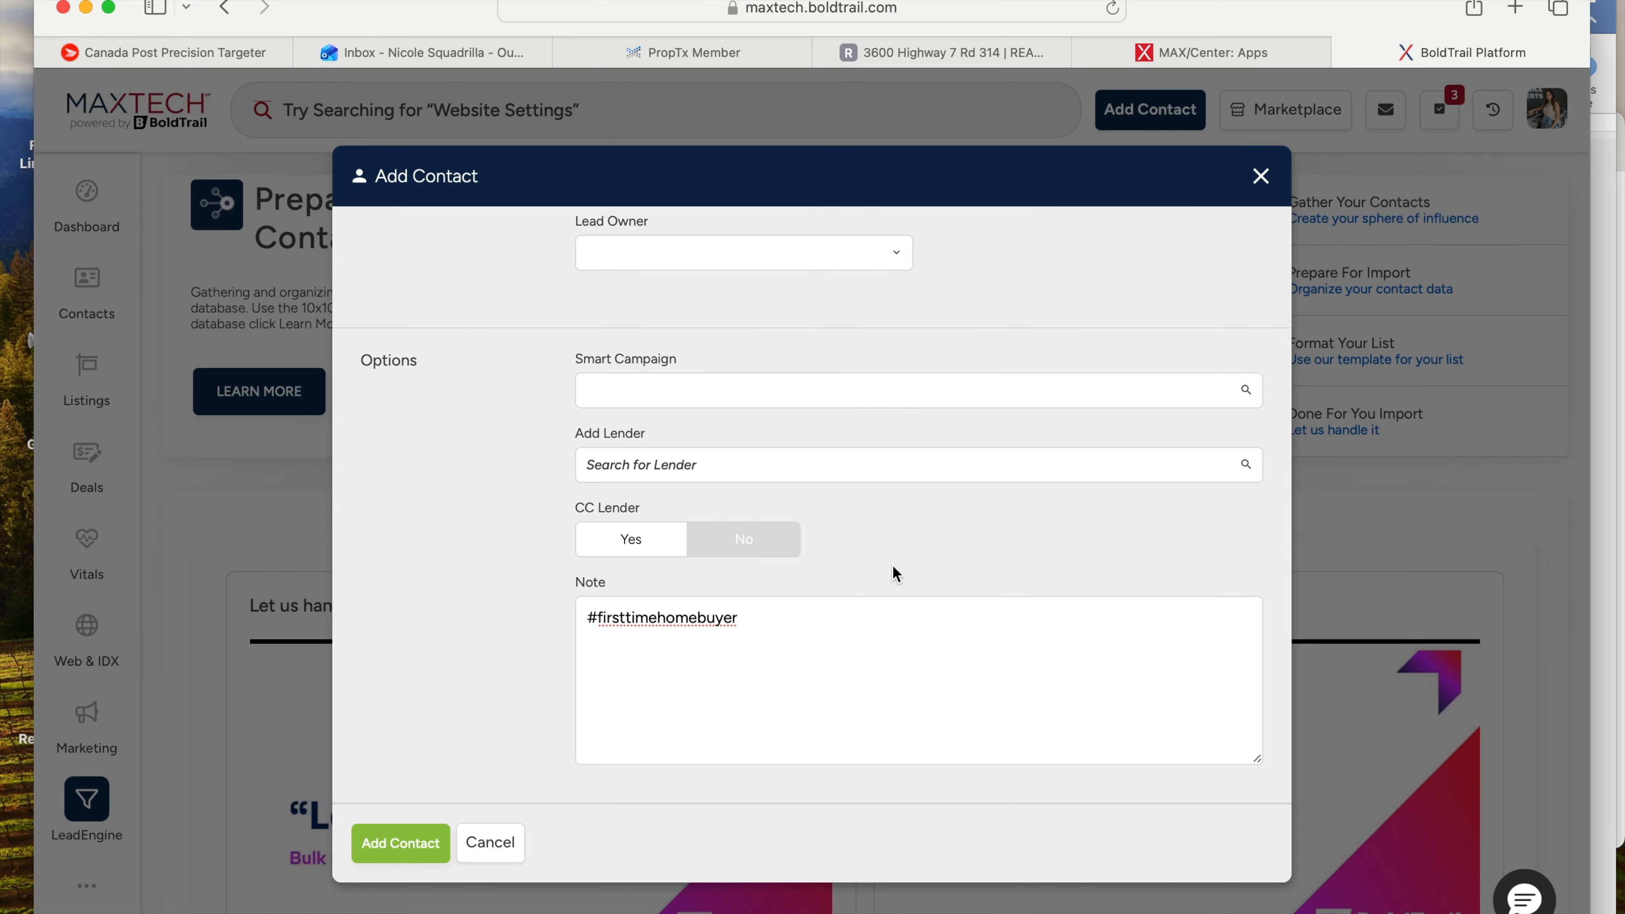
click(836, 692)
key(Return)
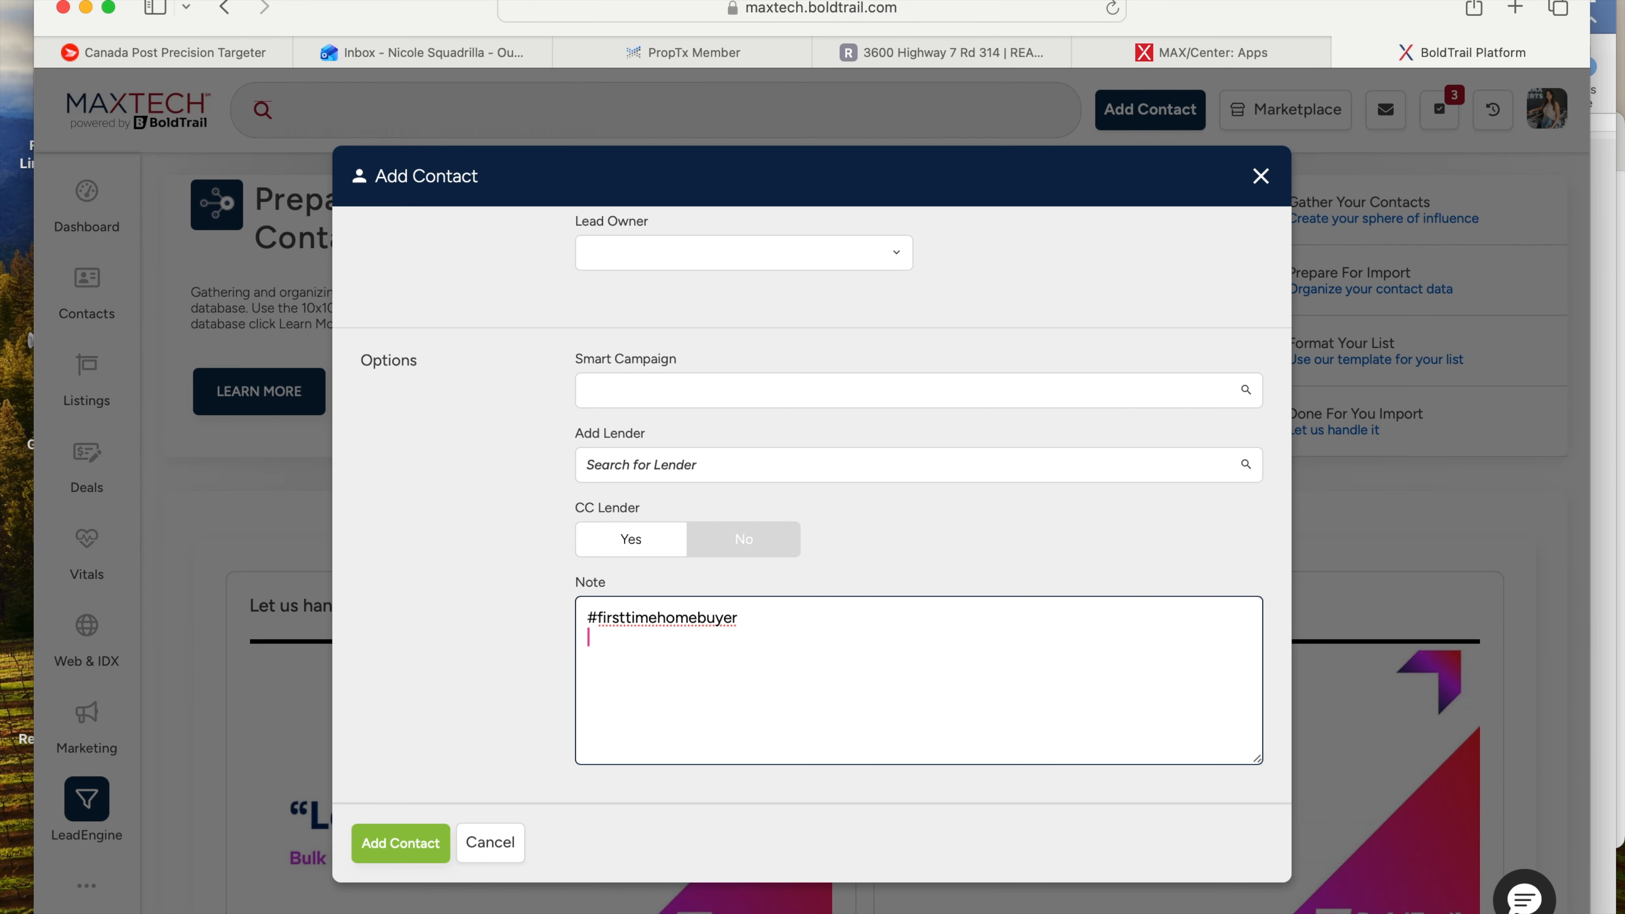
click(884, 563)
scroll(541, 663, up, 5)
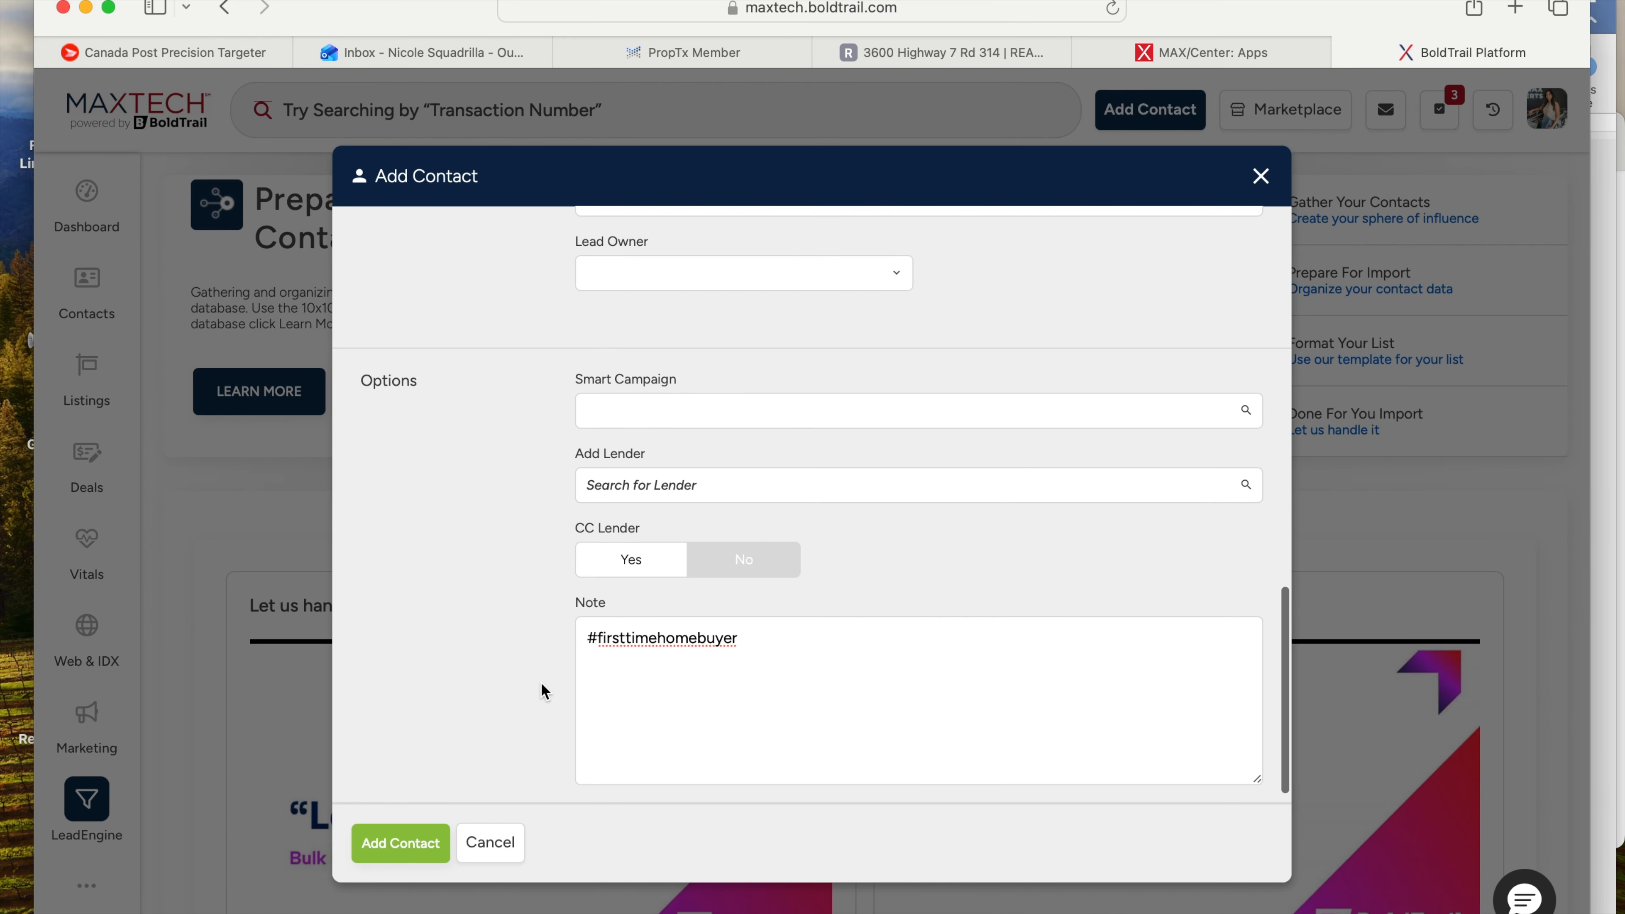
scroll(560, 692, up, 15)
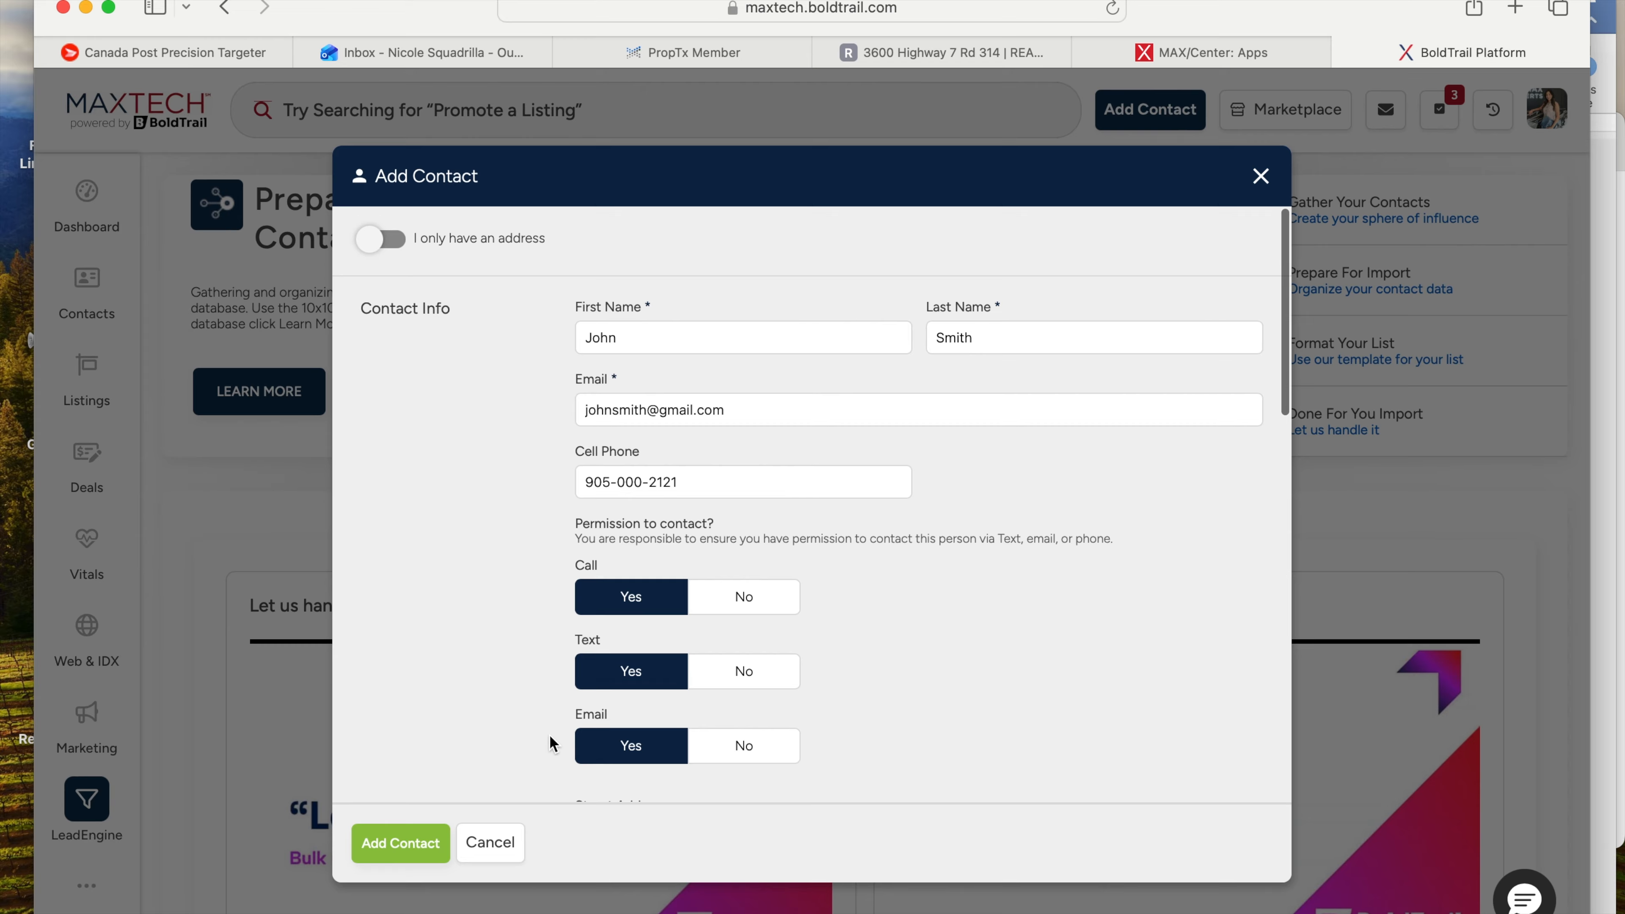
- Edit part of the e-mail address and try saving the new contact
click(727, 411)
drag(660, 411, 563, 412)
click(563, 412)
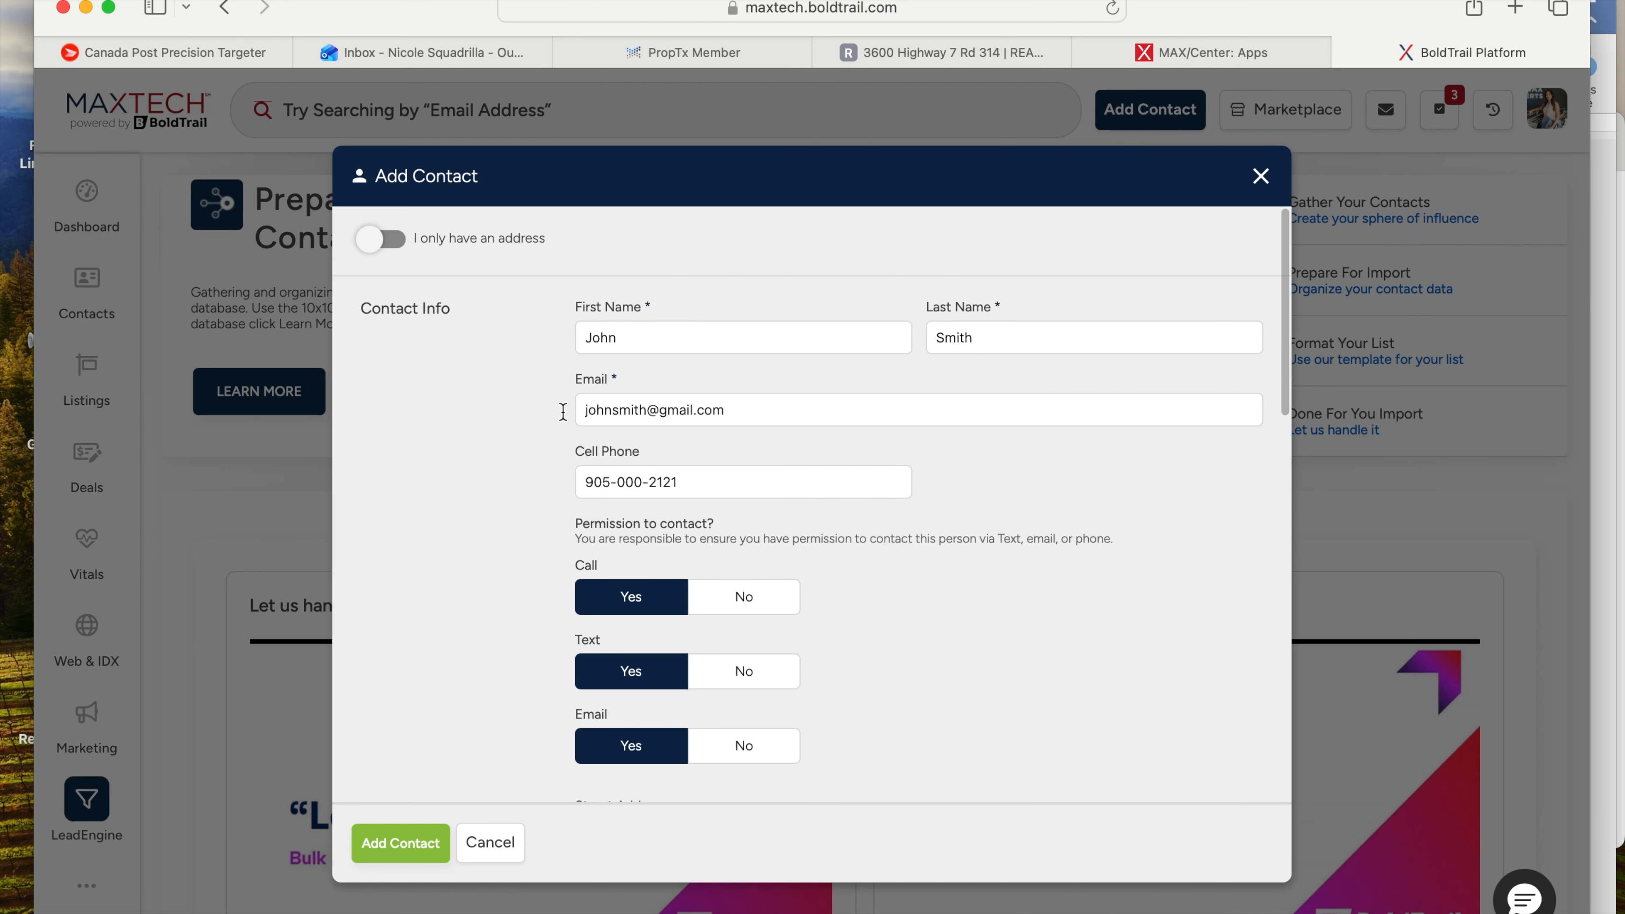
click(417, 845)
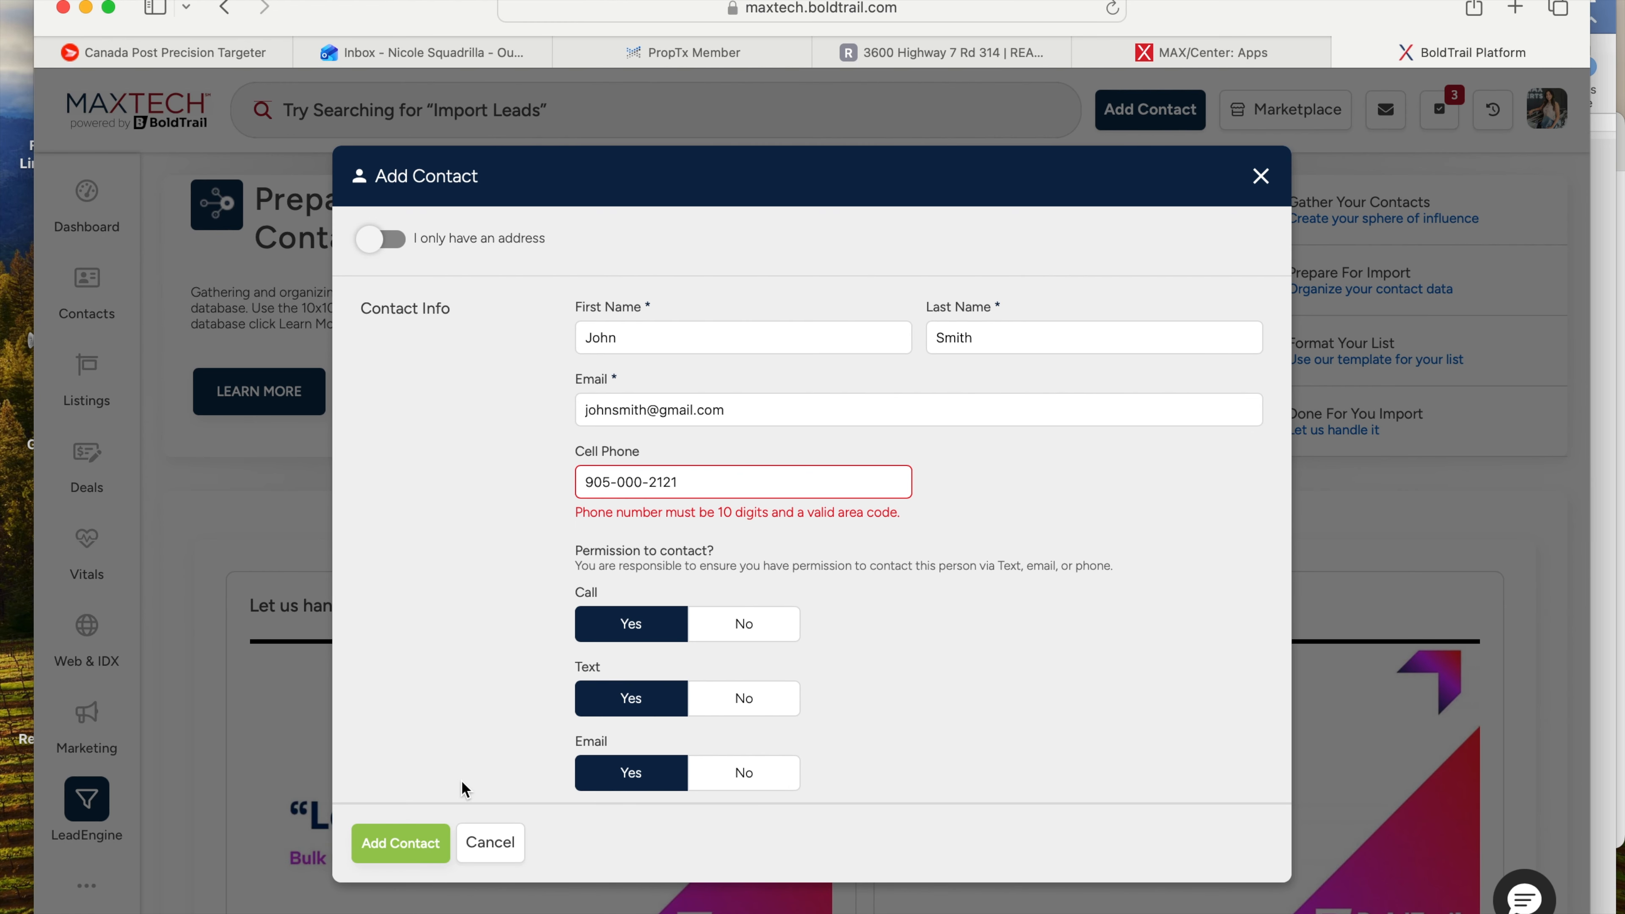
- Clear the rejected cell phone number and save John Smith as a new contact
click(694, 485)
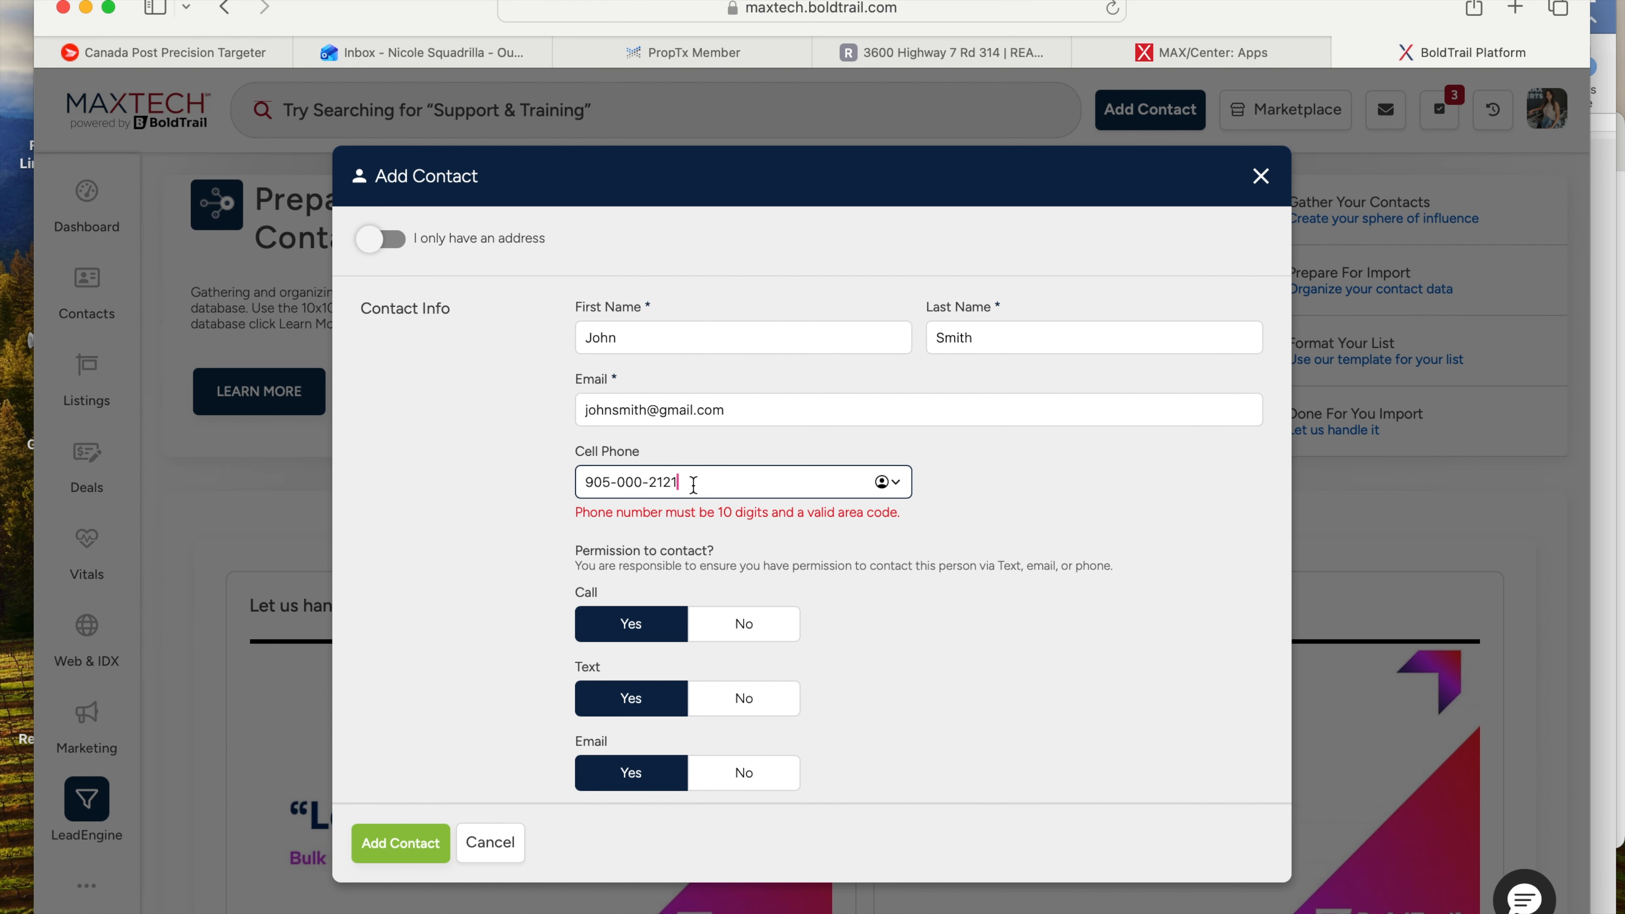
key(BackSpace)
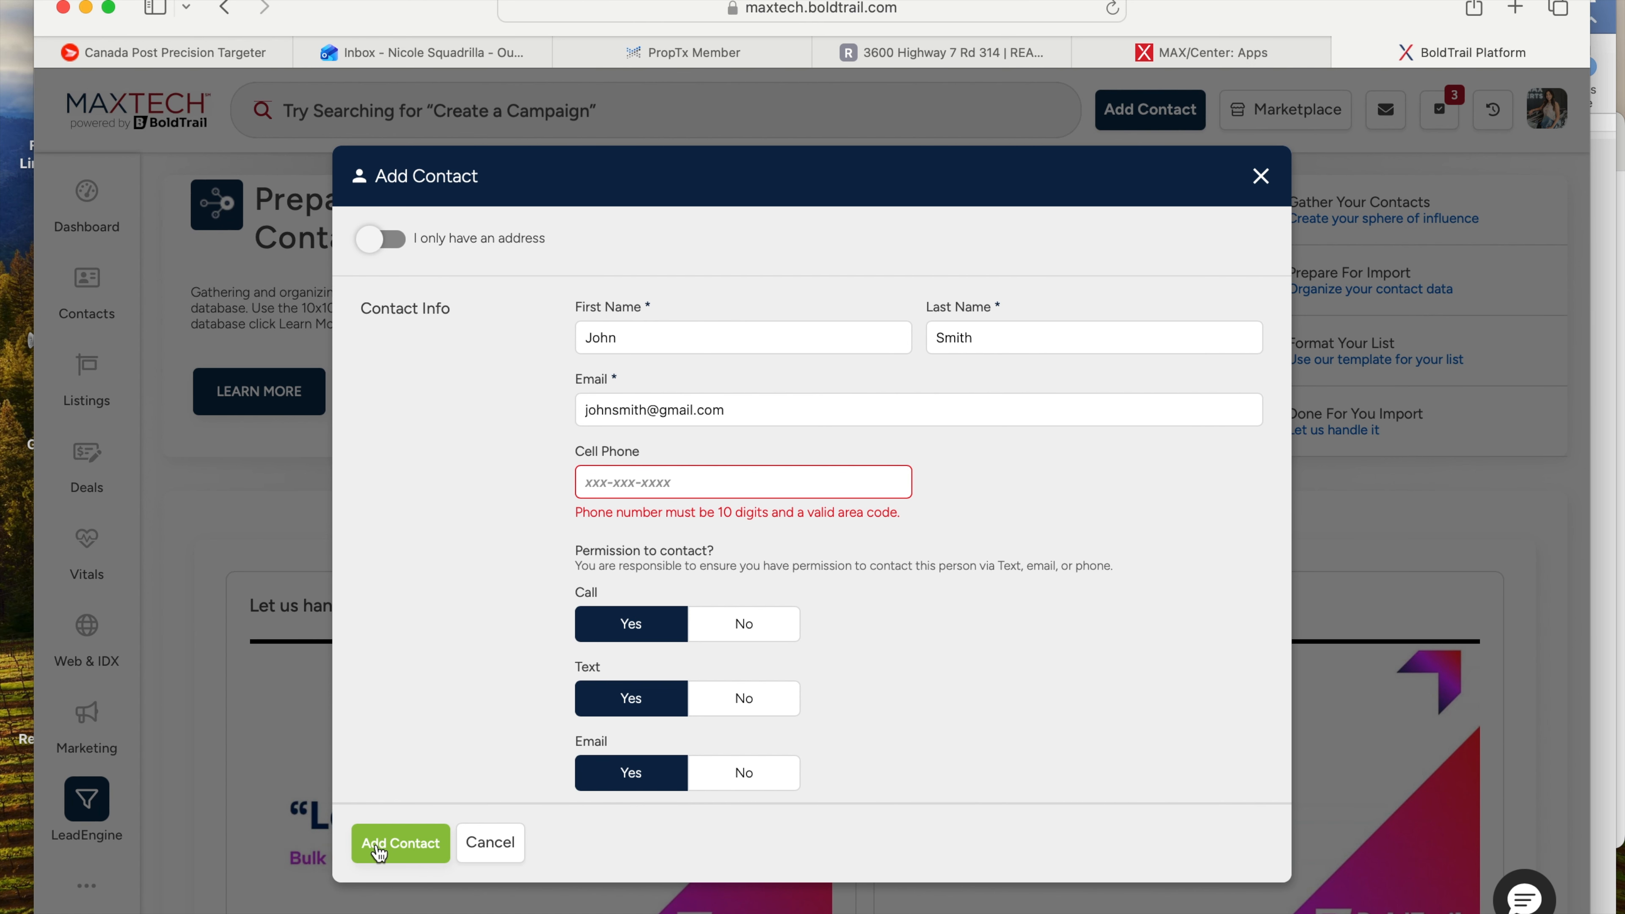
click(382, 851)
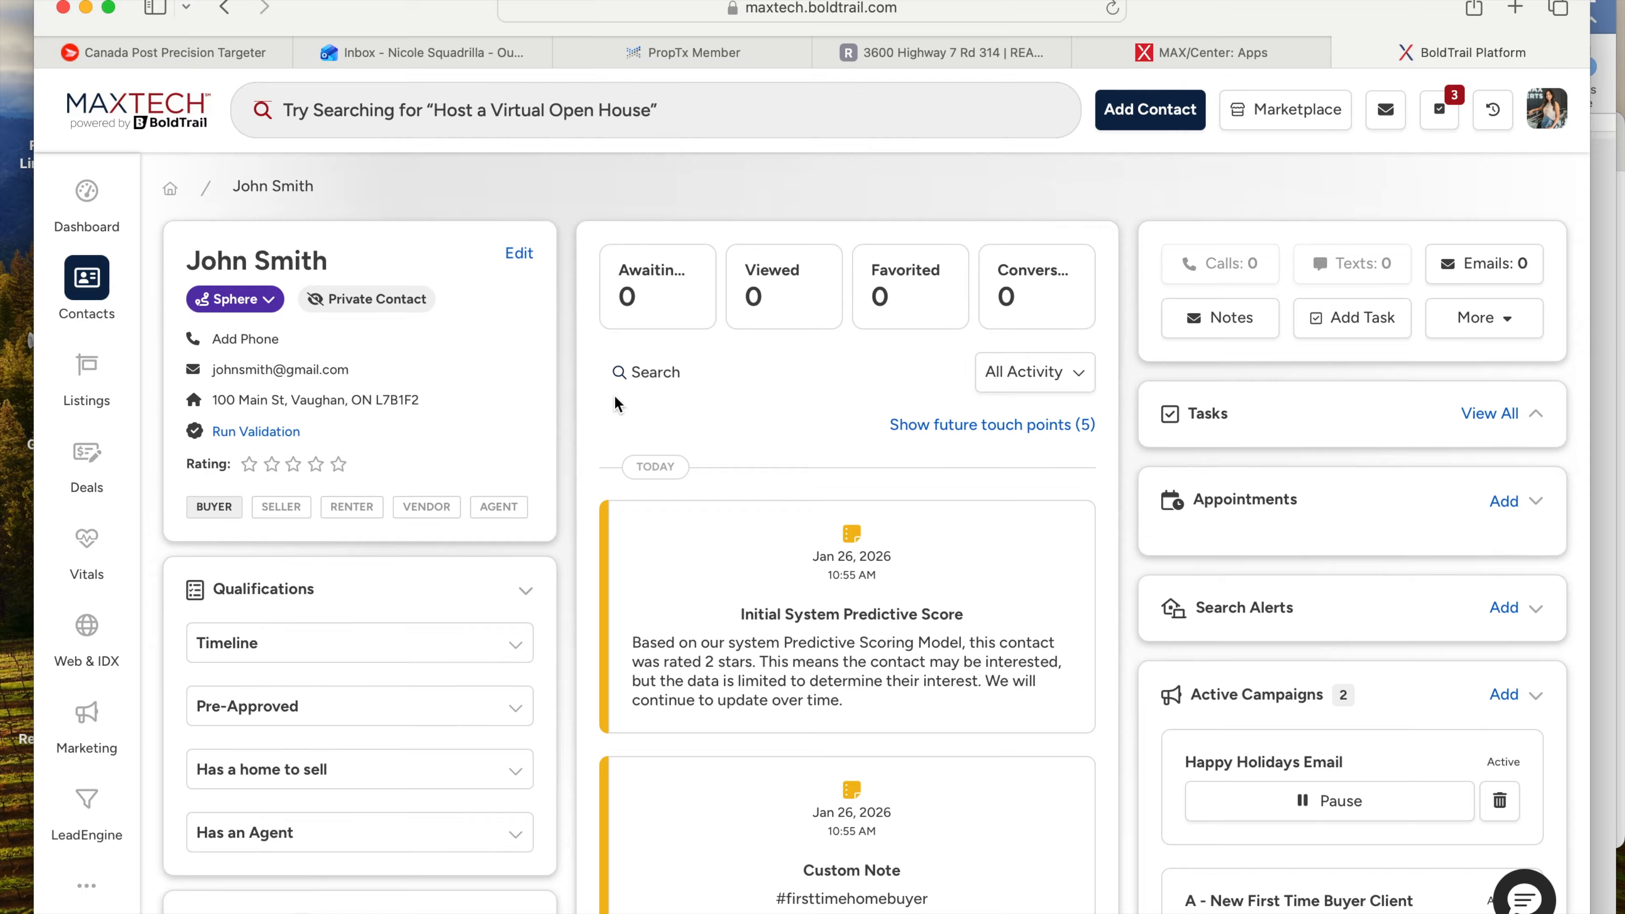
scroll(616, 402, down, 3)
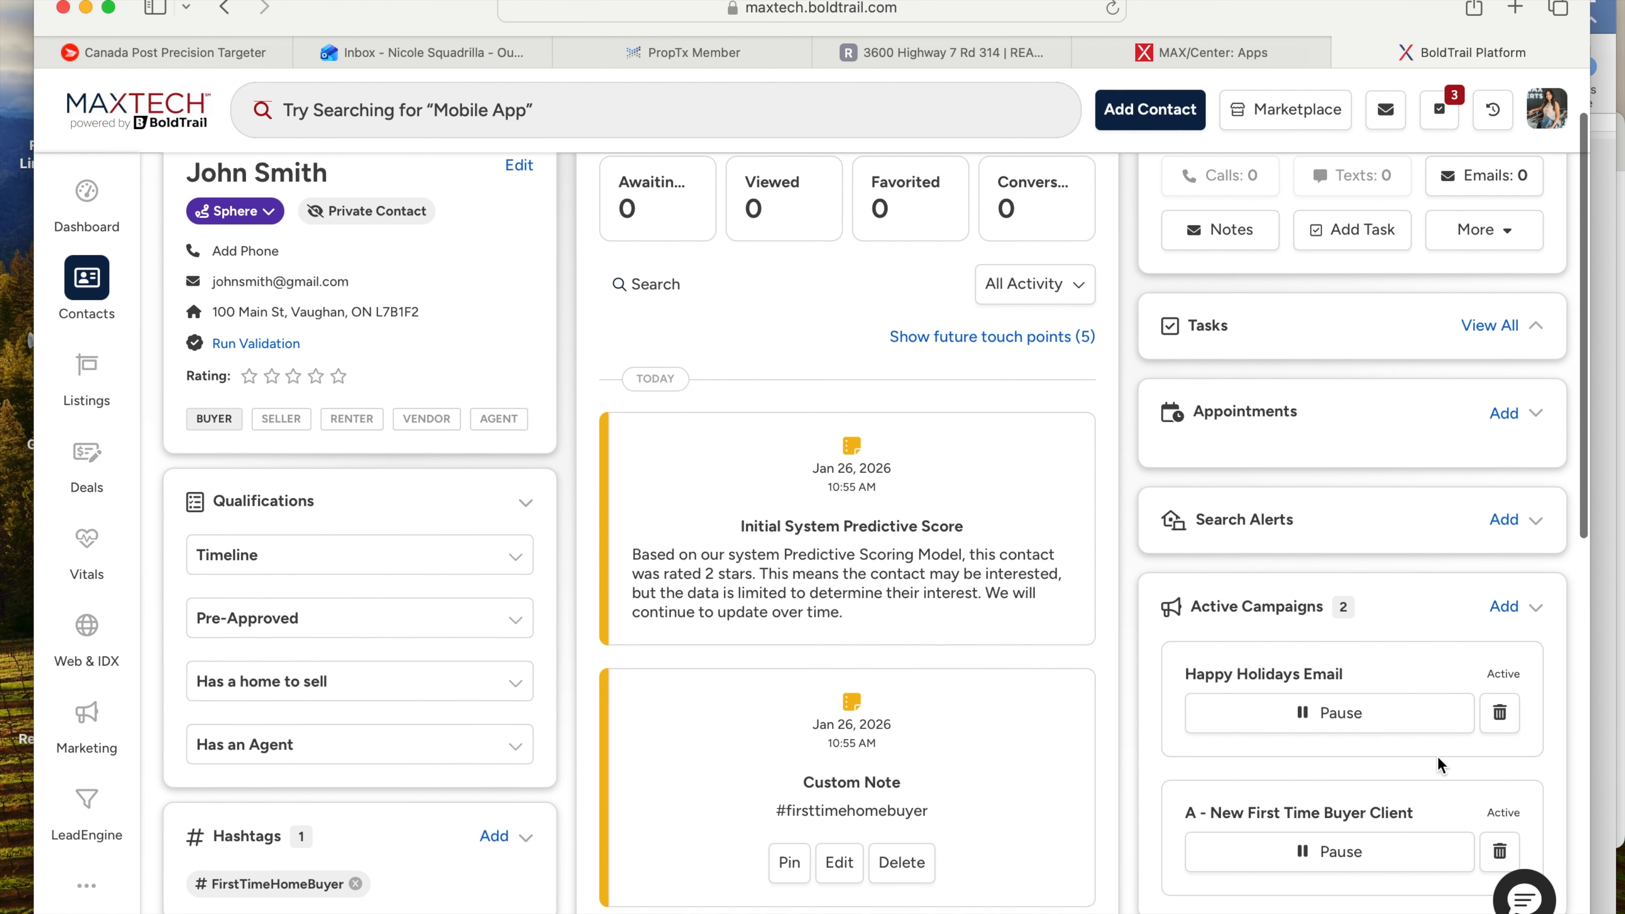
scroll(1458, 771, down, 5)
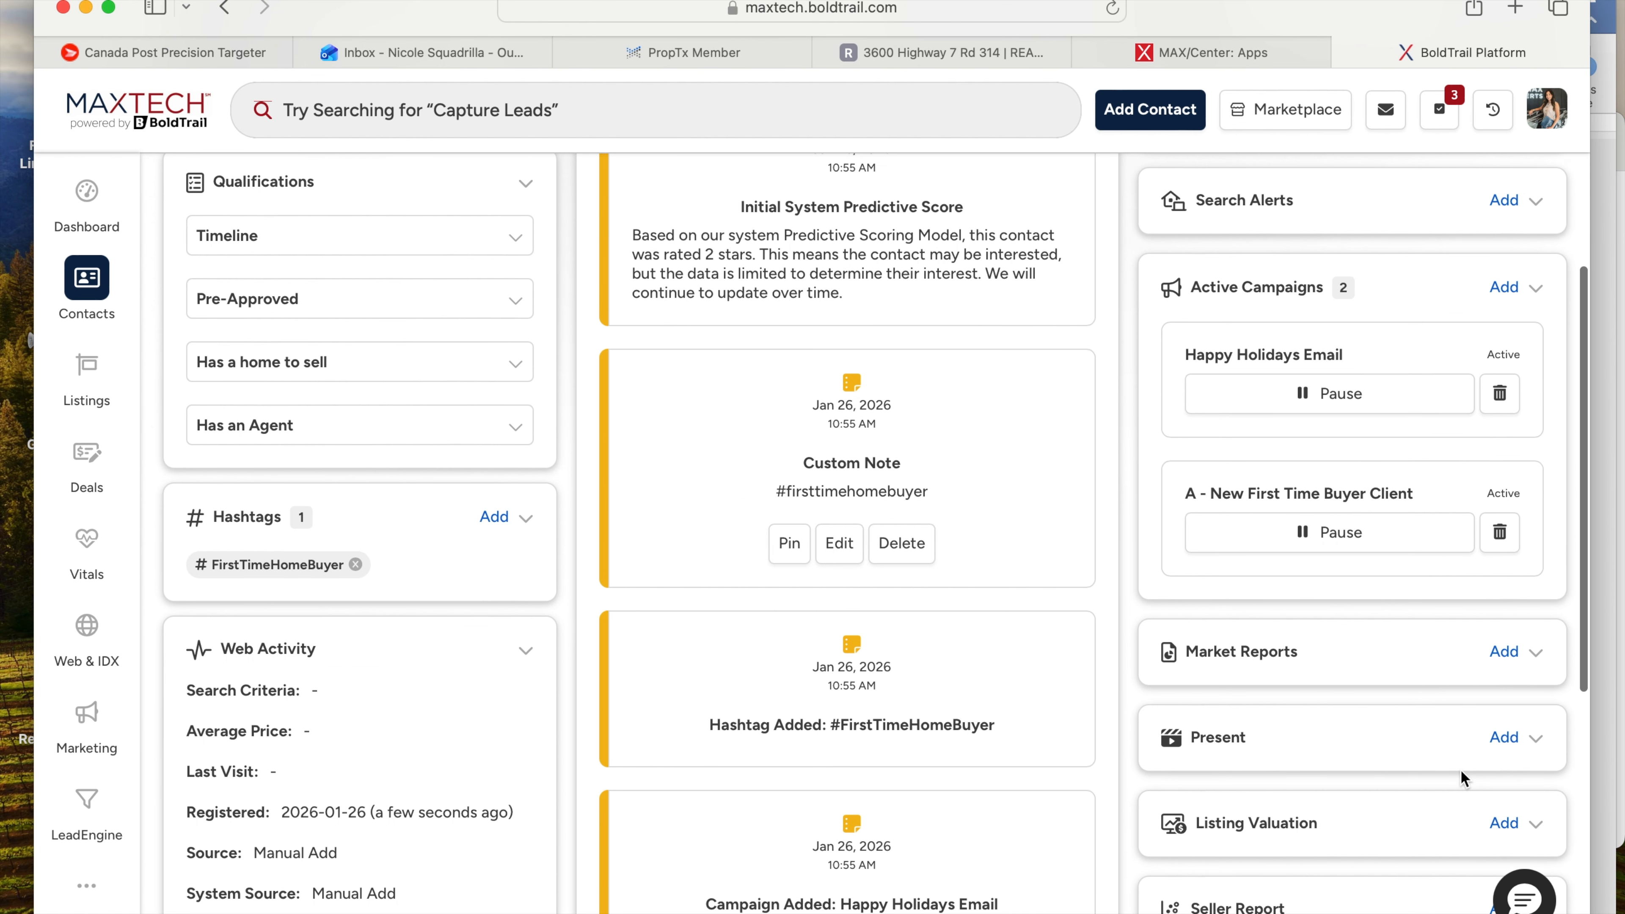
scroll(1461, 770, up, 7)
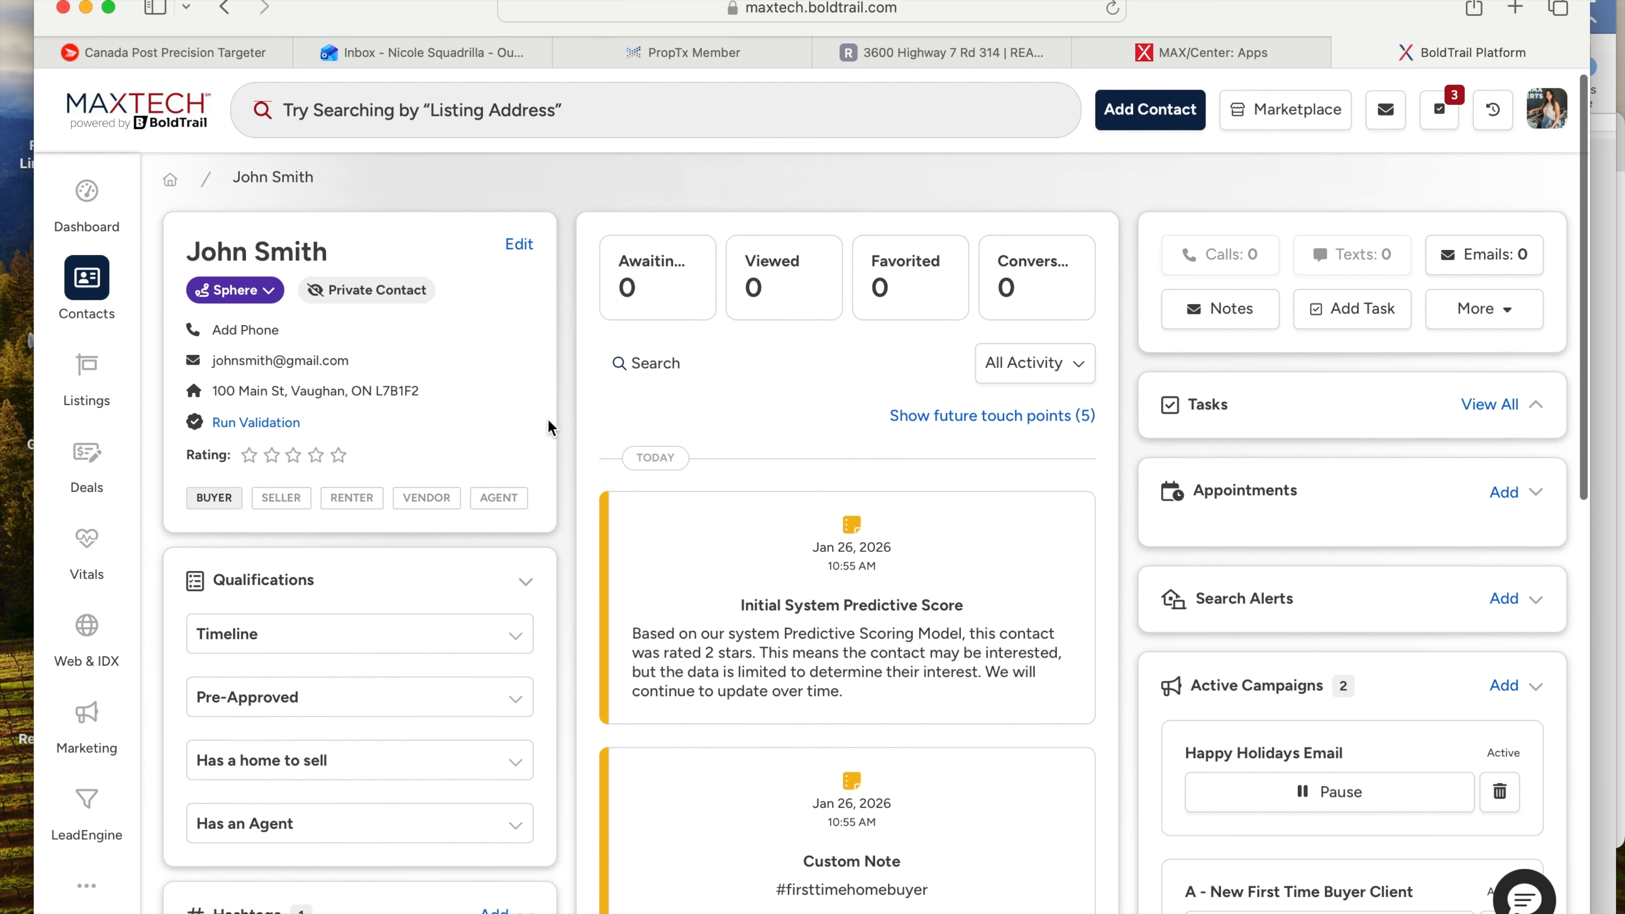
click(519, 254)
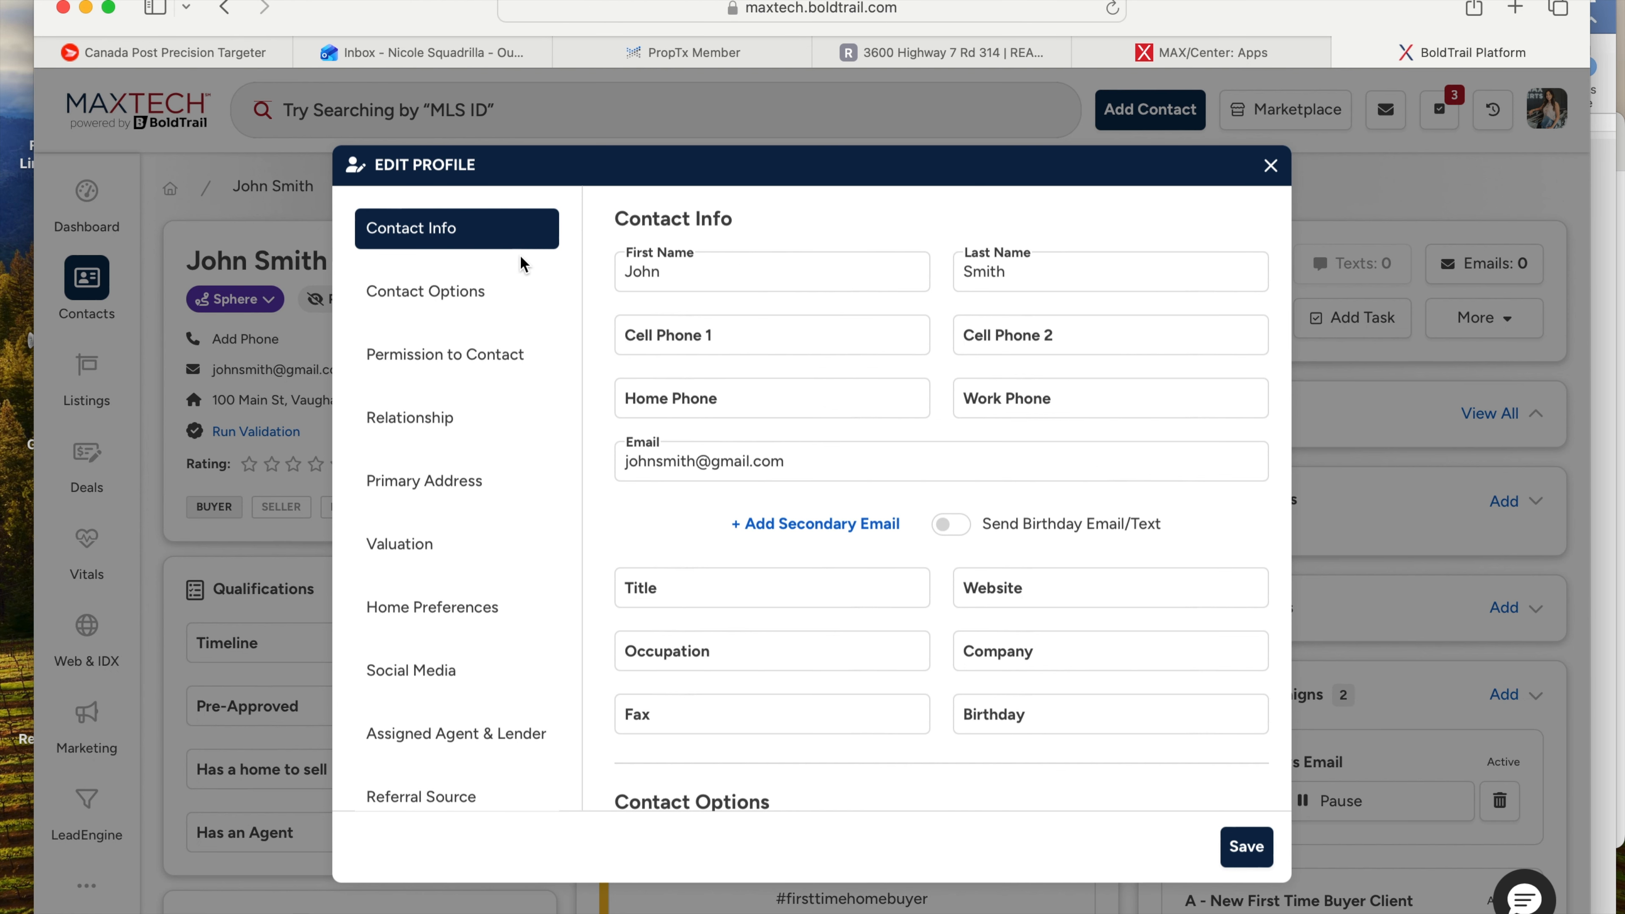
scroll(807, 469, down, 5)
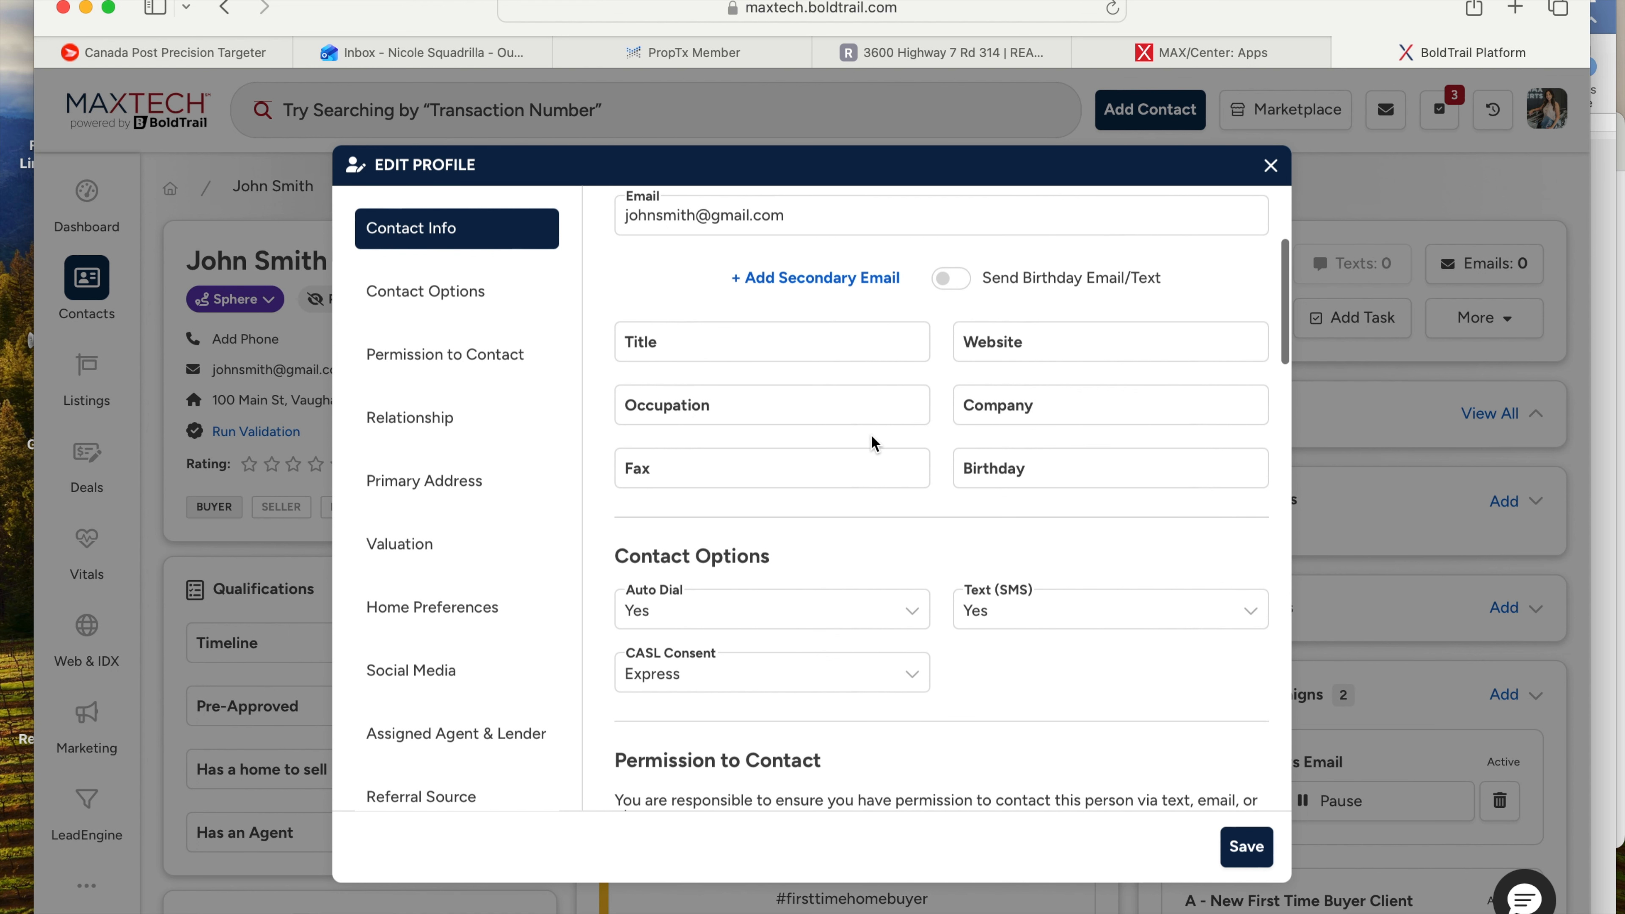
click(1006, 480)
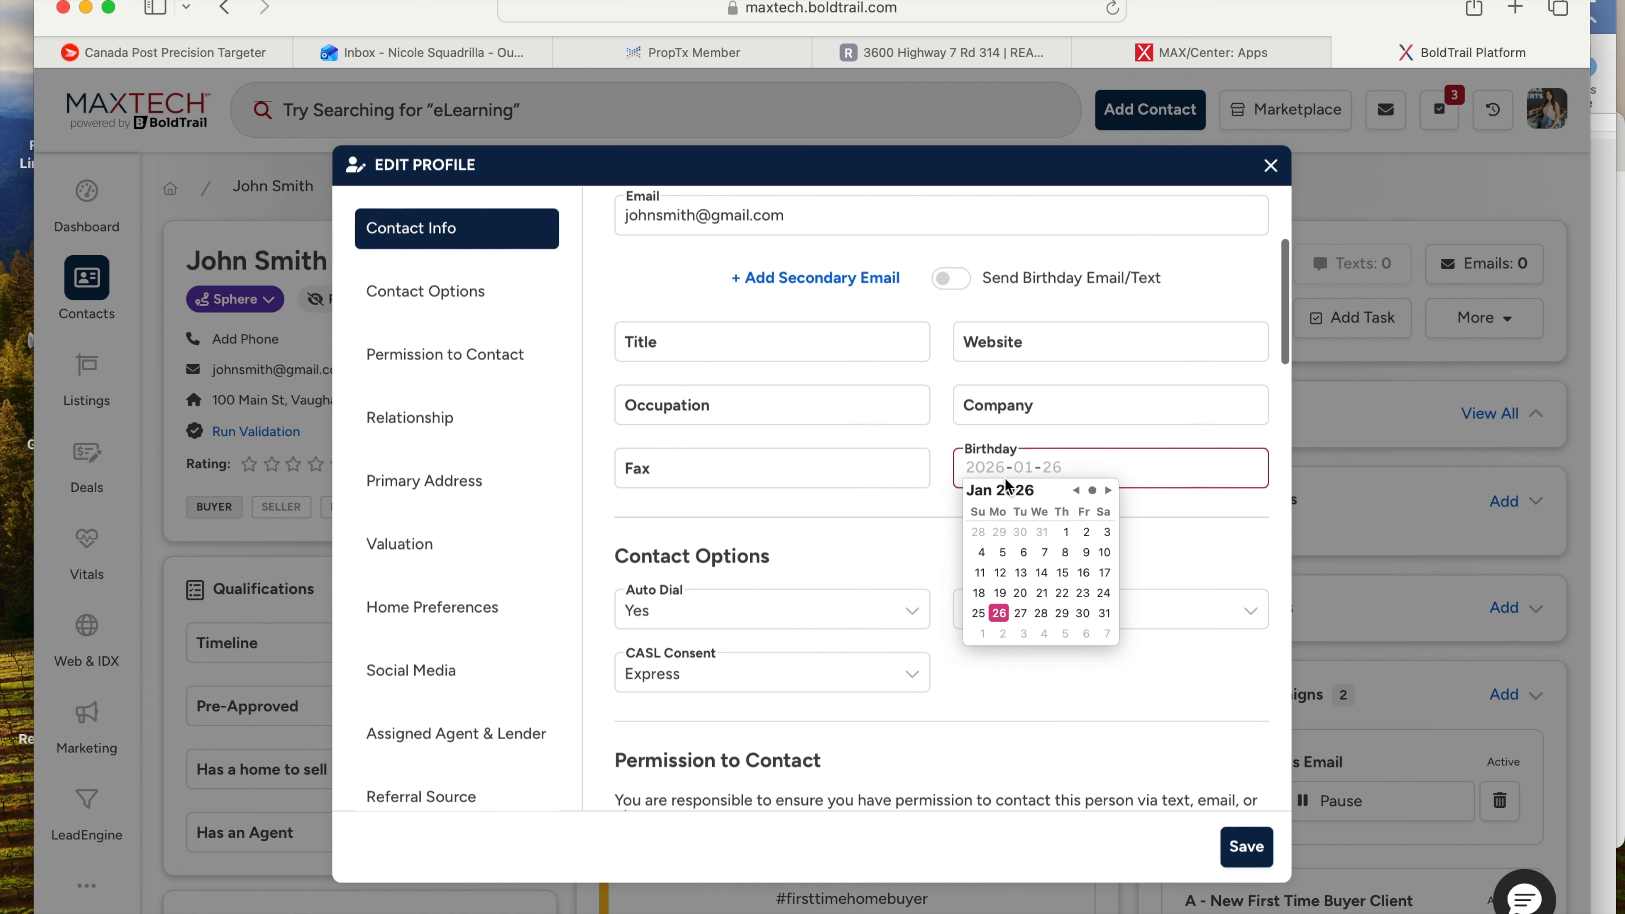
click(1011, 616)
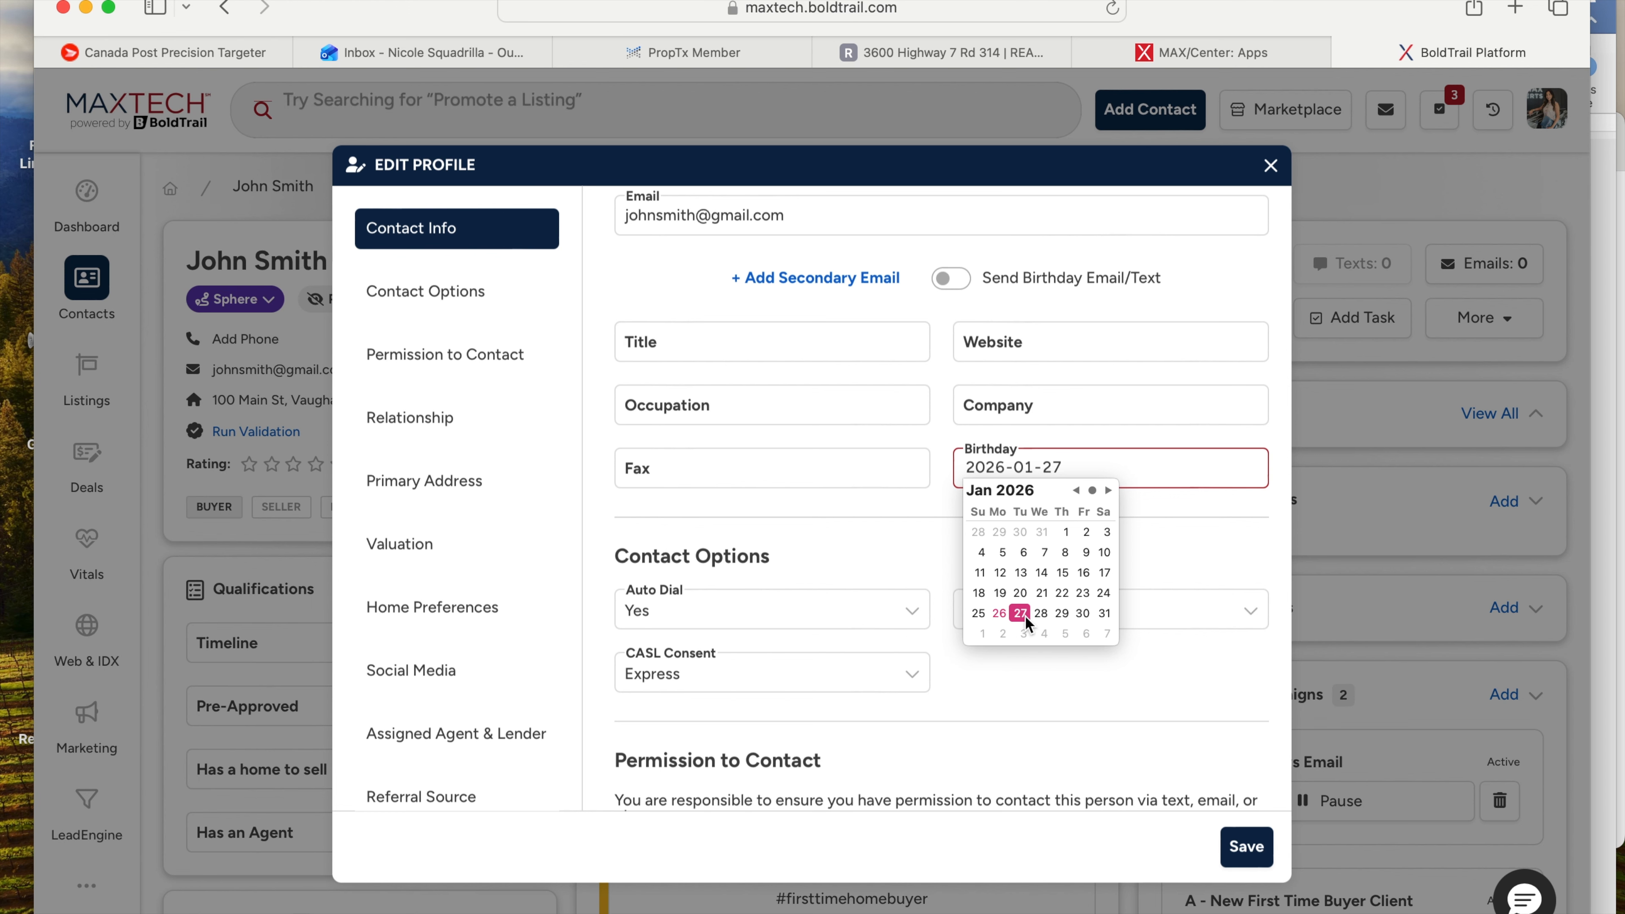
click(1173, 542)
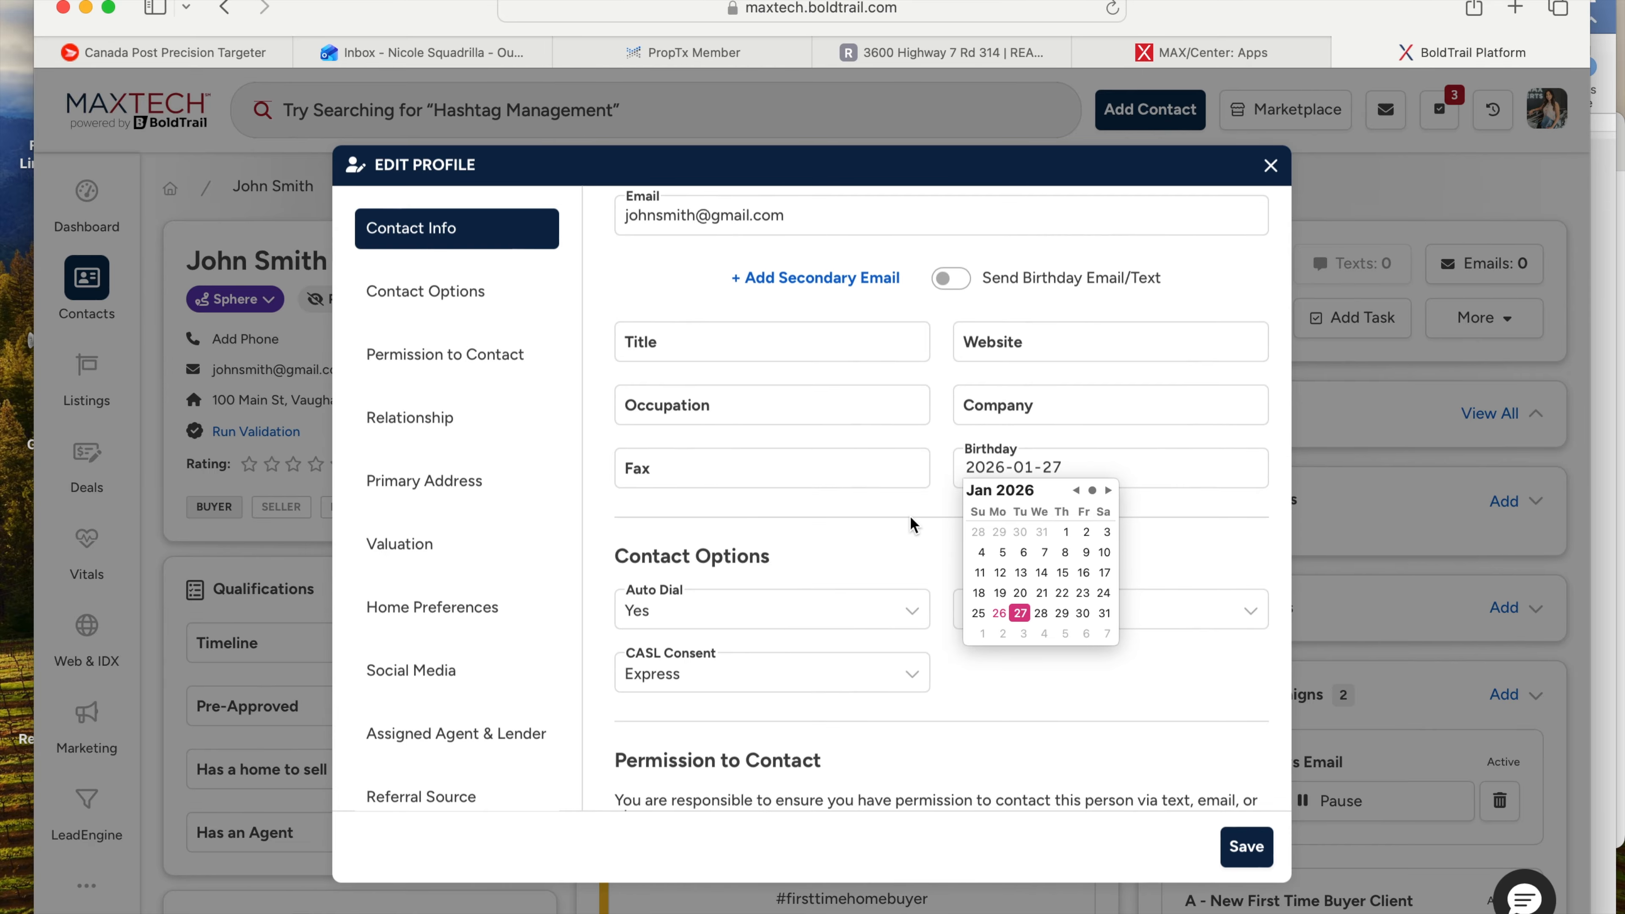
scroll(909, 516, down, 3)
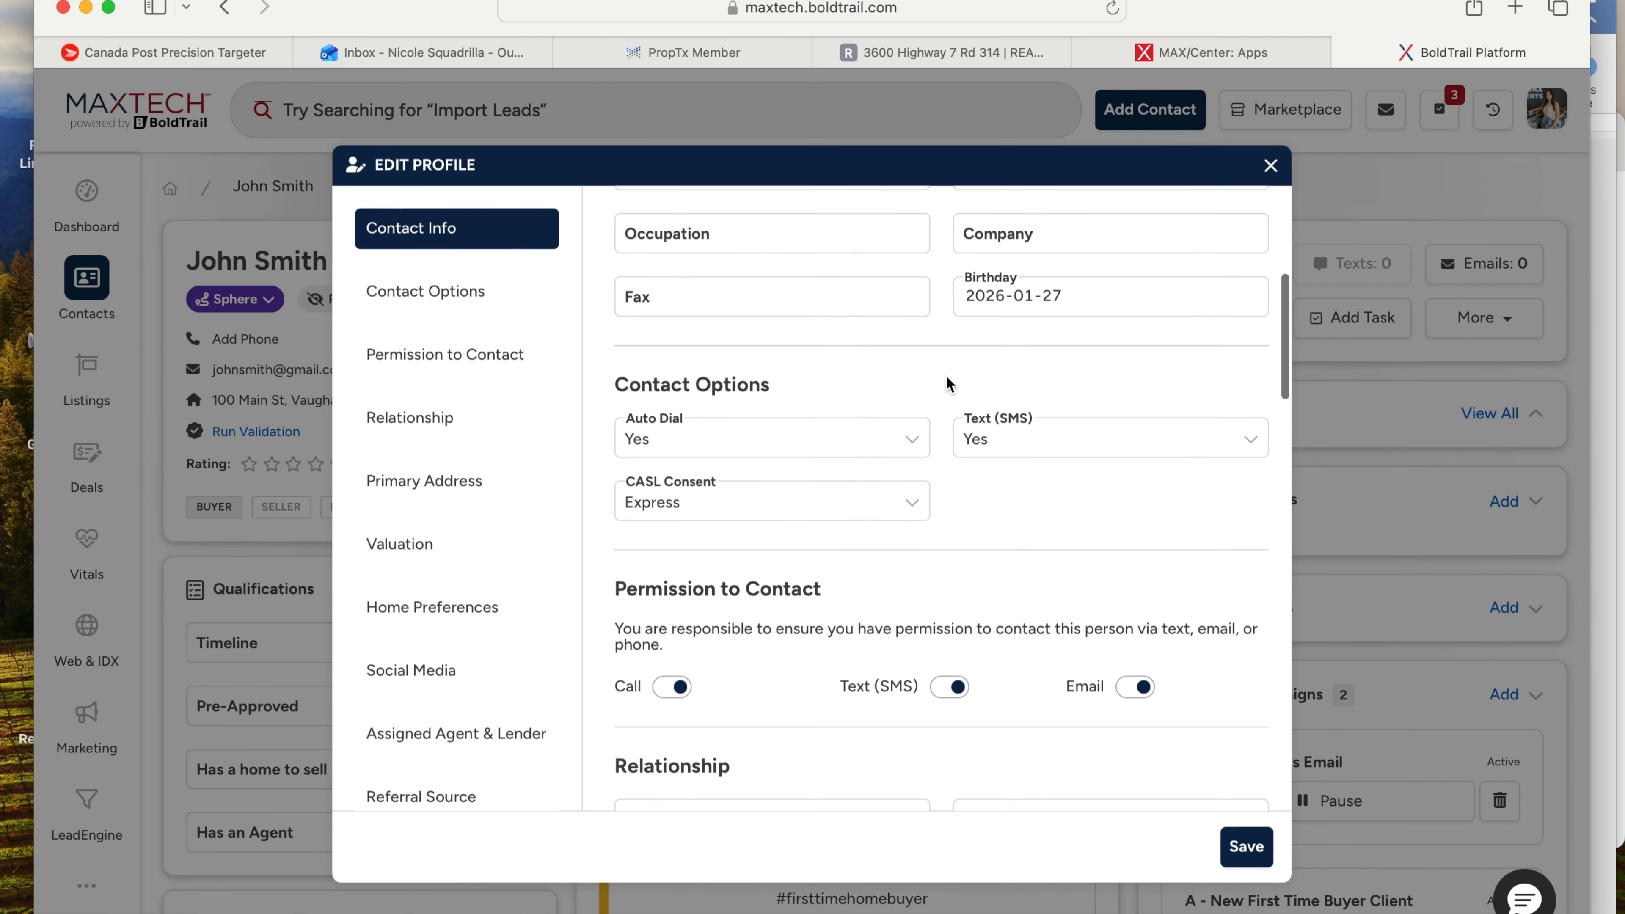
scroll(948, 385, up, 3)
scroll(940, 542, up, 3)
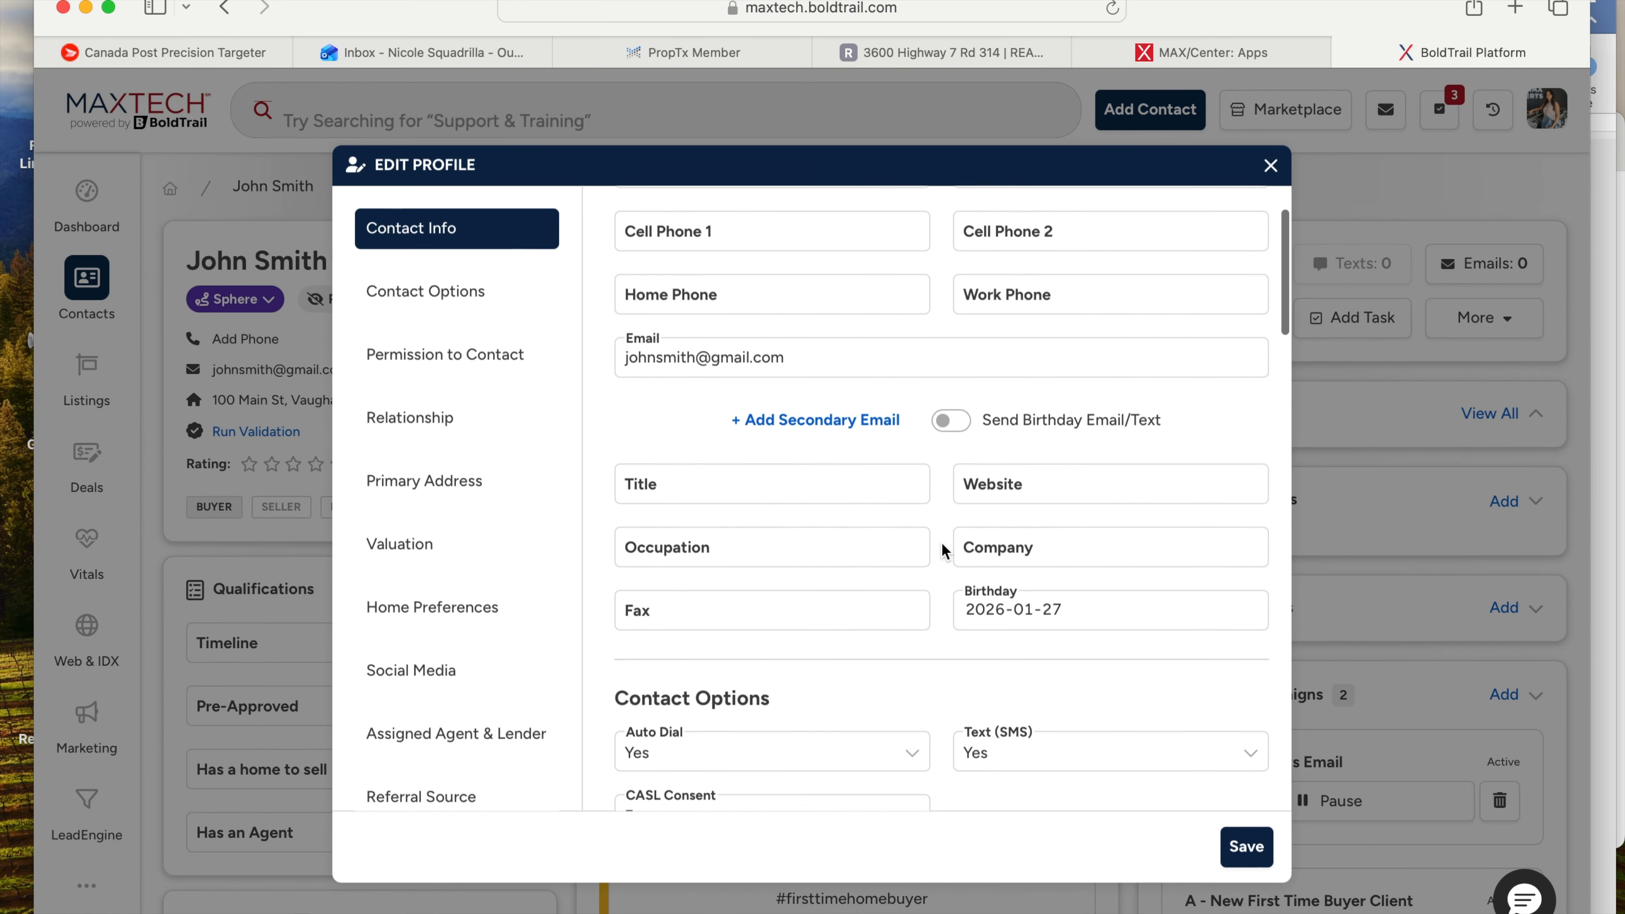
scroll(941, 542, down, 8)
scroll(941, 543, down, 2)
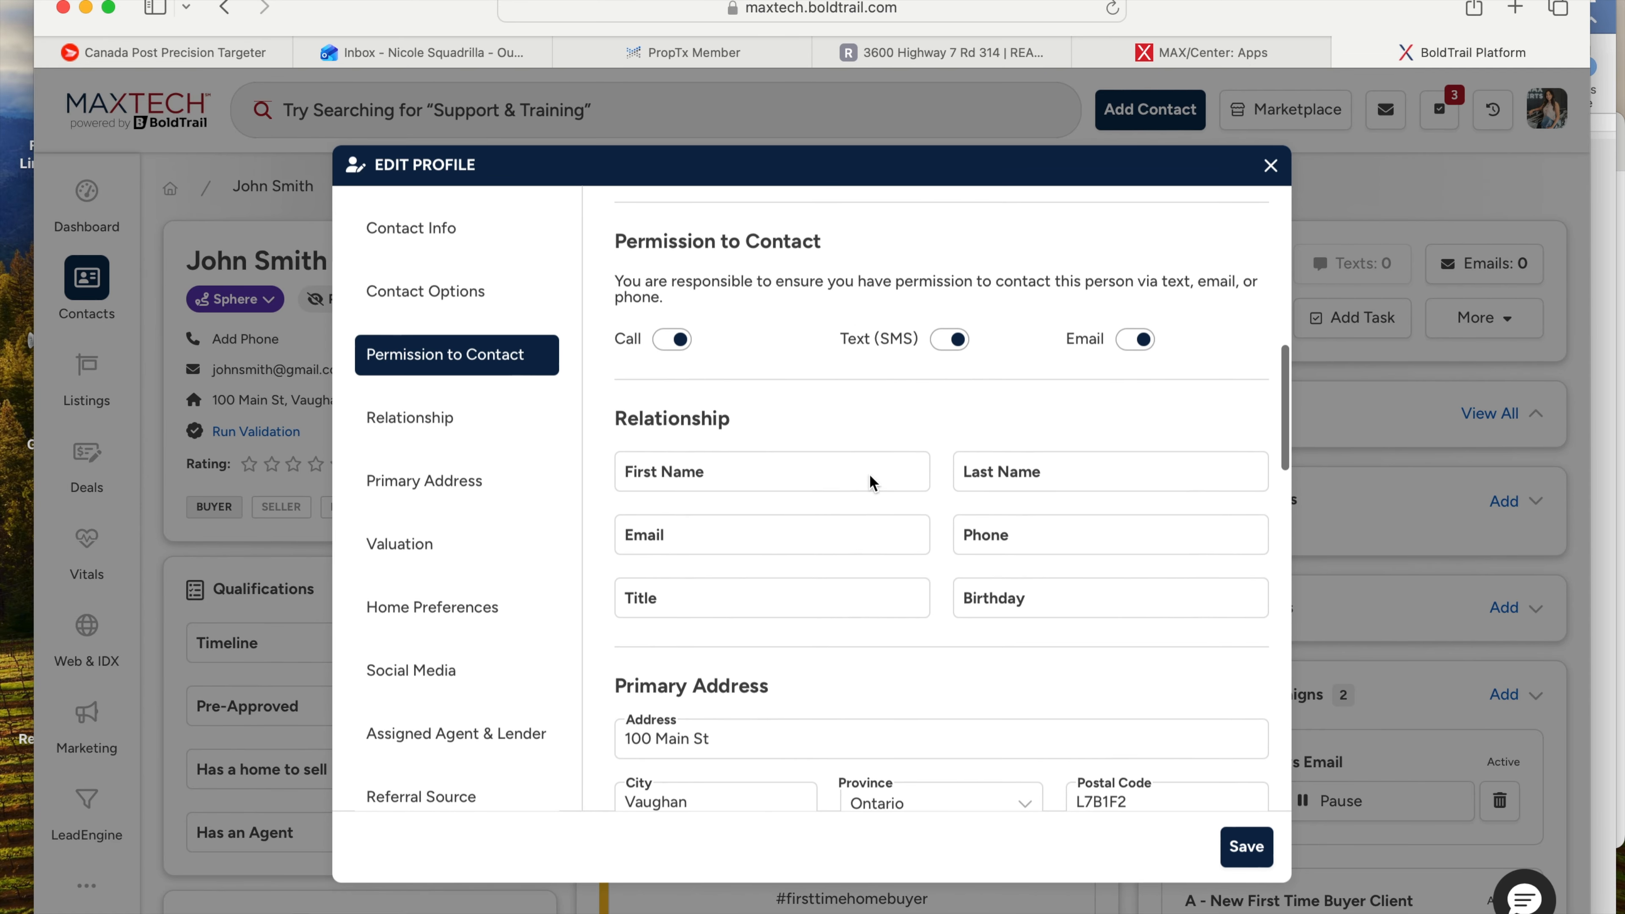
scroll(765, 538, down, 13)
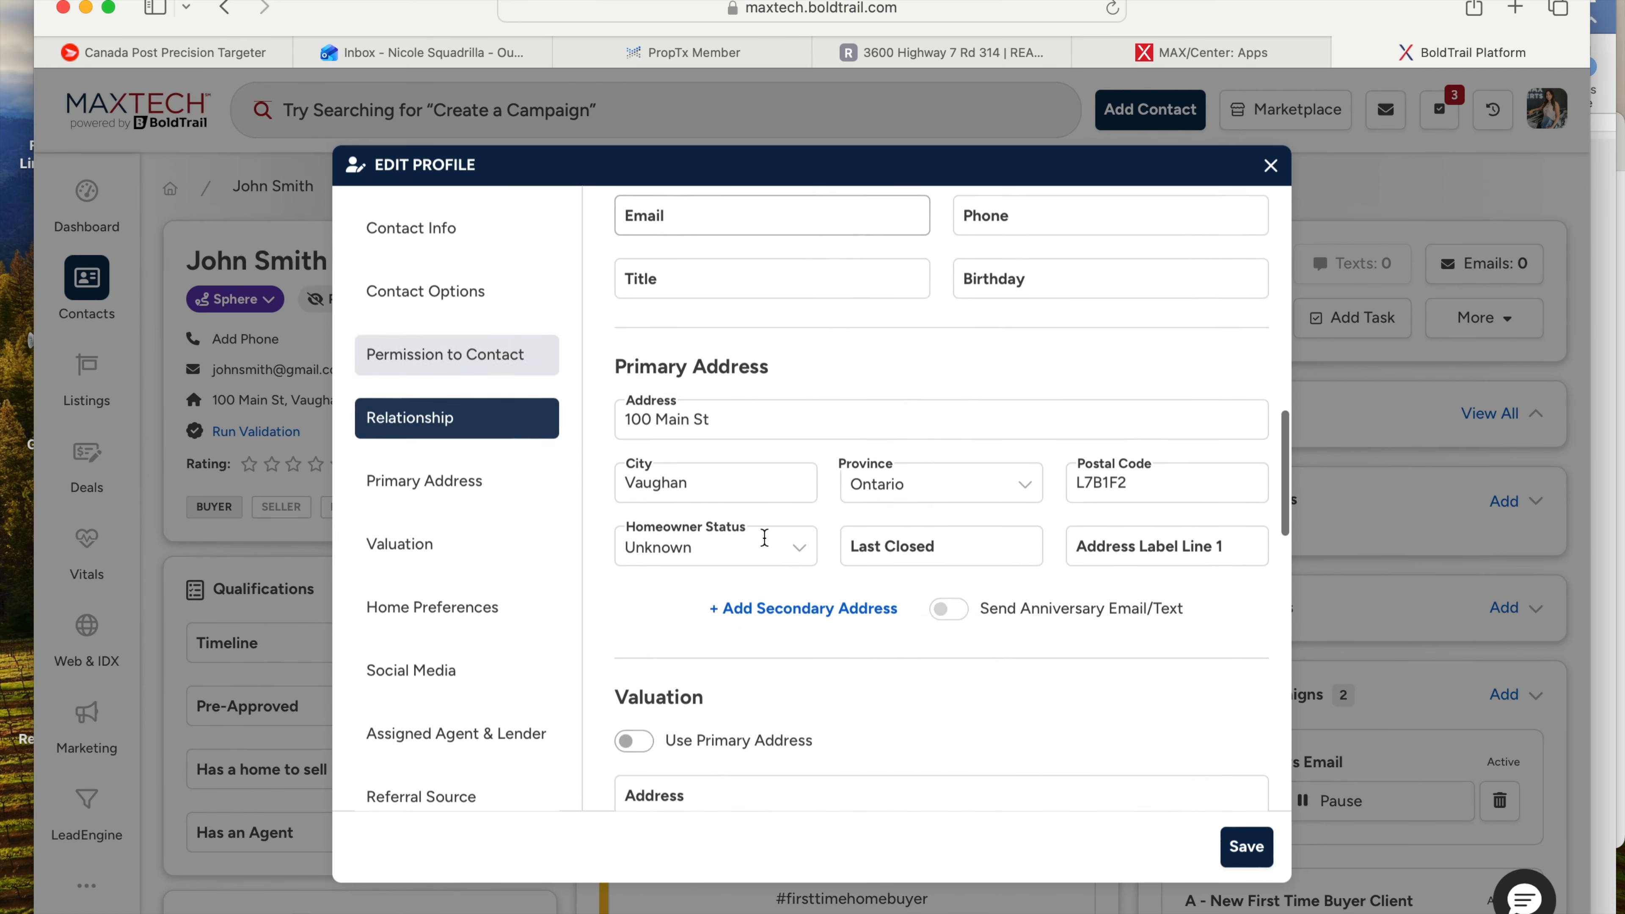
scroll(764, 538, down, 10)
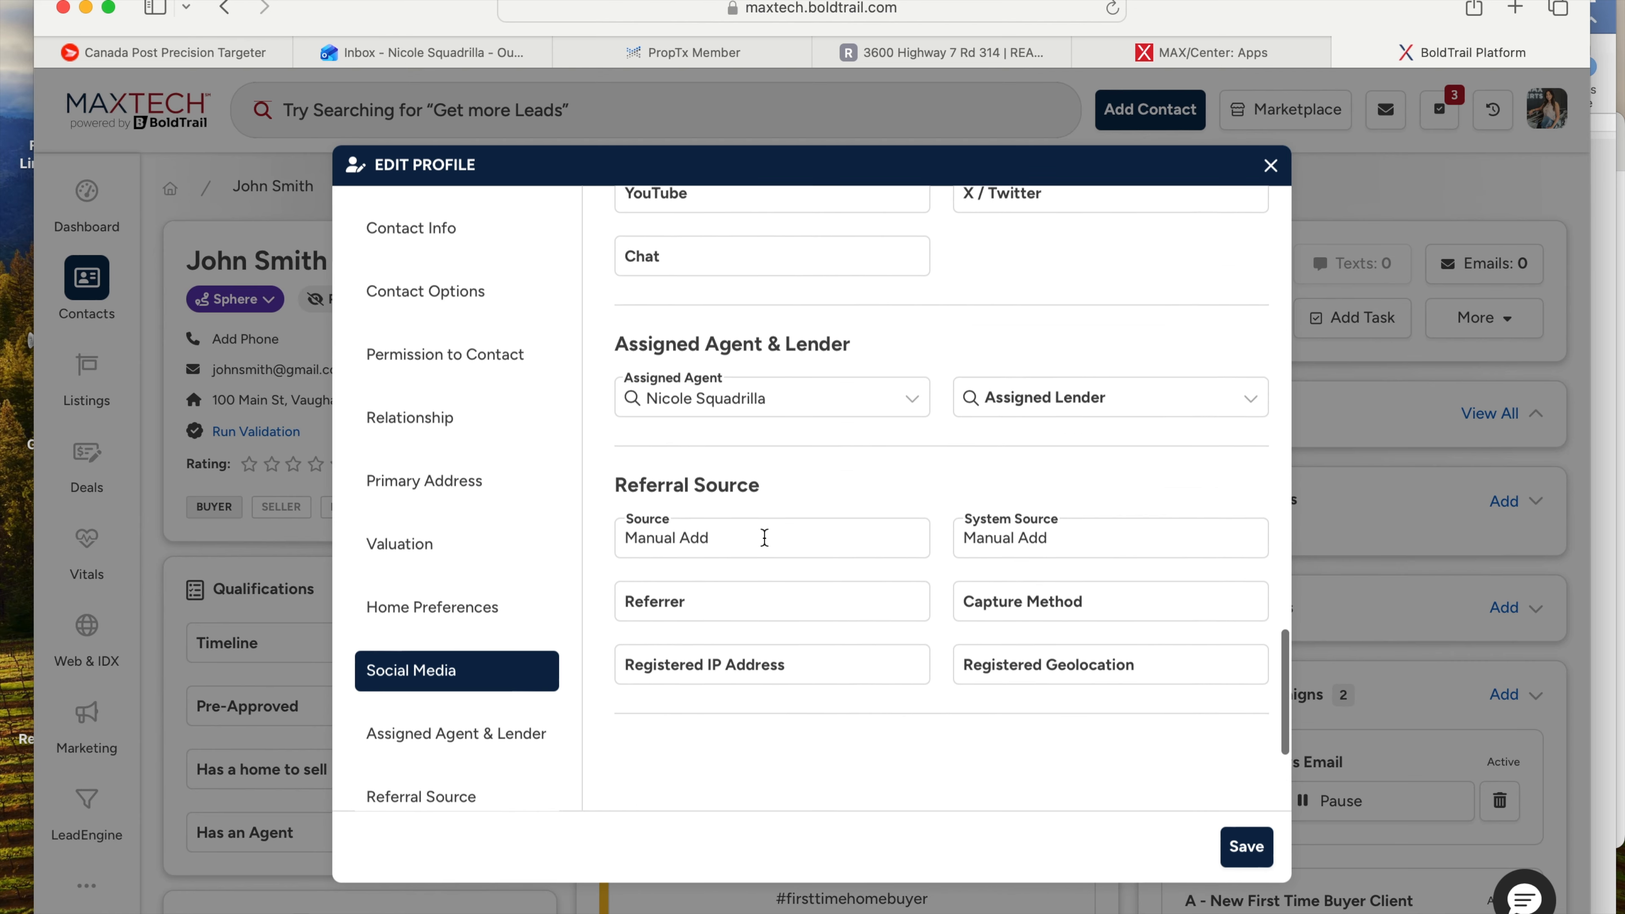
scroll(763, 536, up, 20)
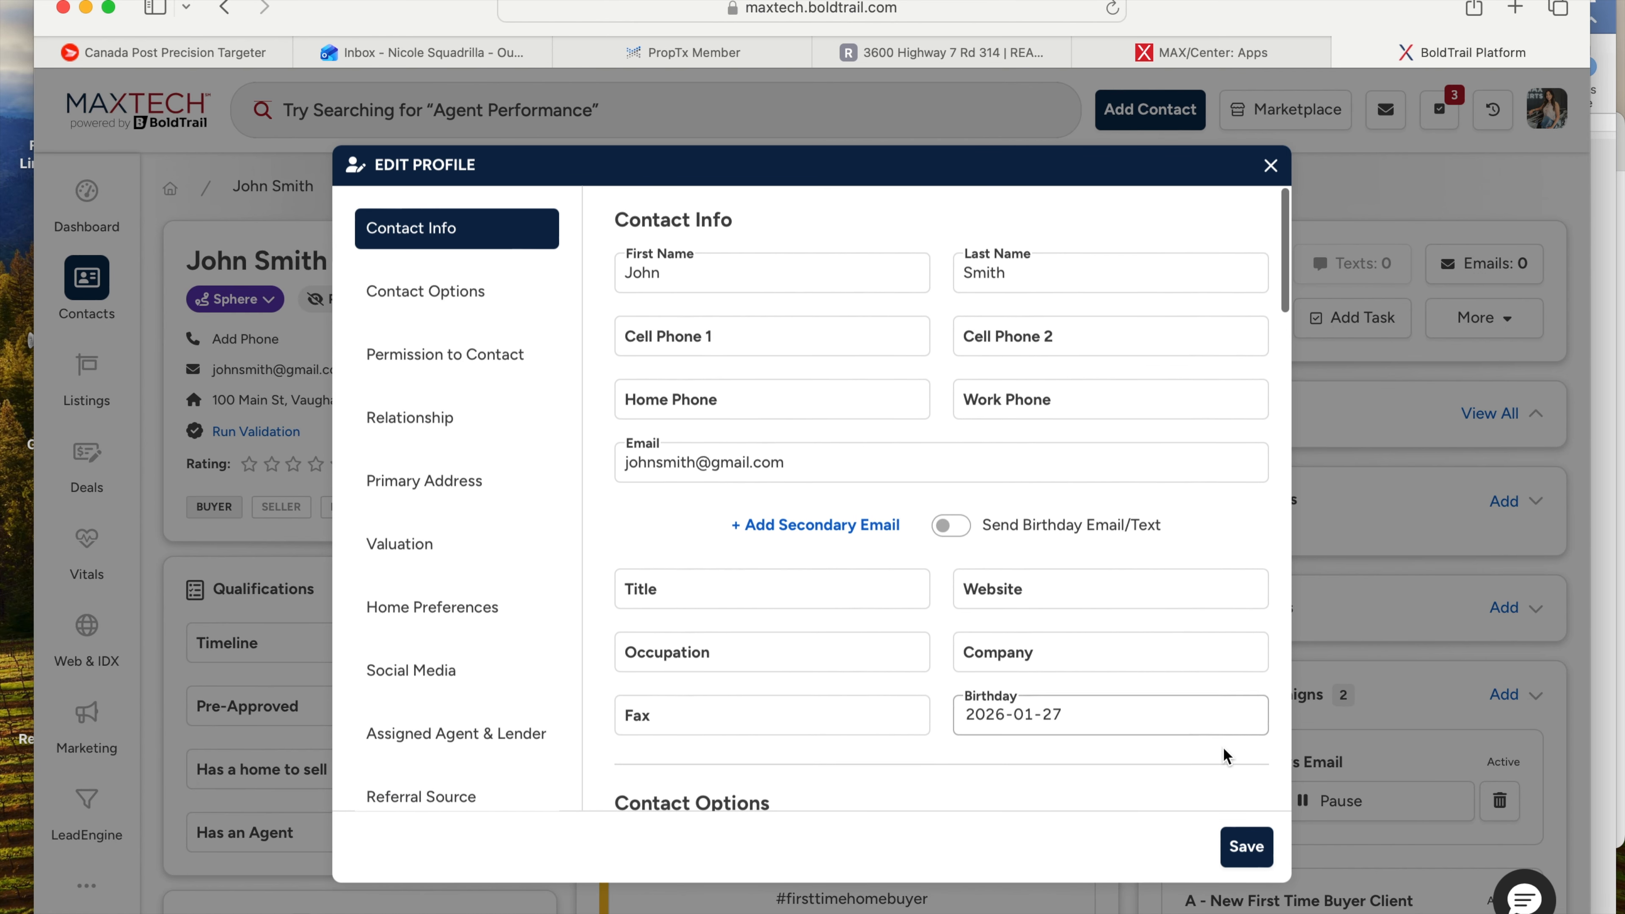
click(1246, 846)
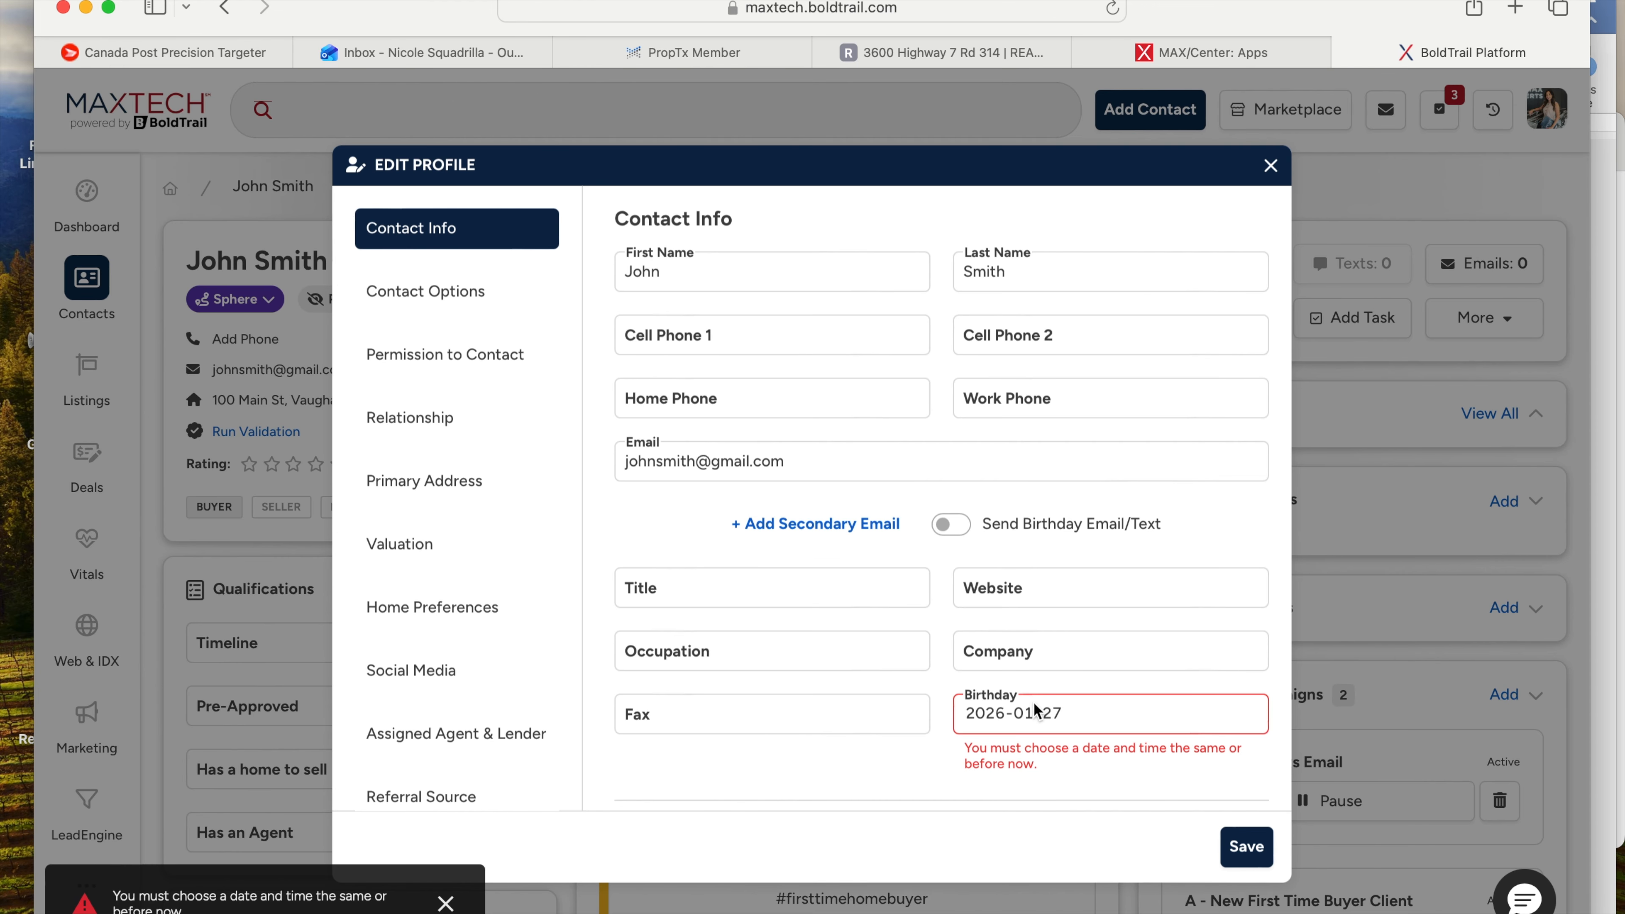
- Correct the birthday to September 18, 2025 and save the profile
click(1058, 709)
click(1075, 736)
click(1075, 735)
click(1075, 736)
click(1076, 735)
click(1062, 820)
click(1172, 798)
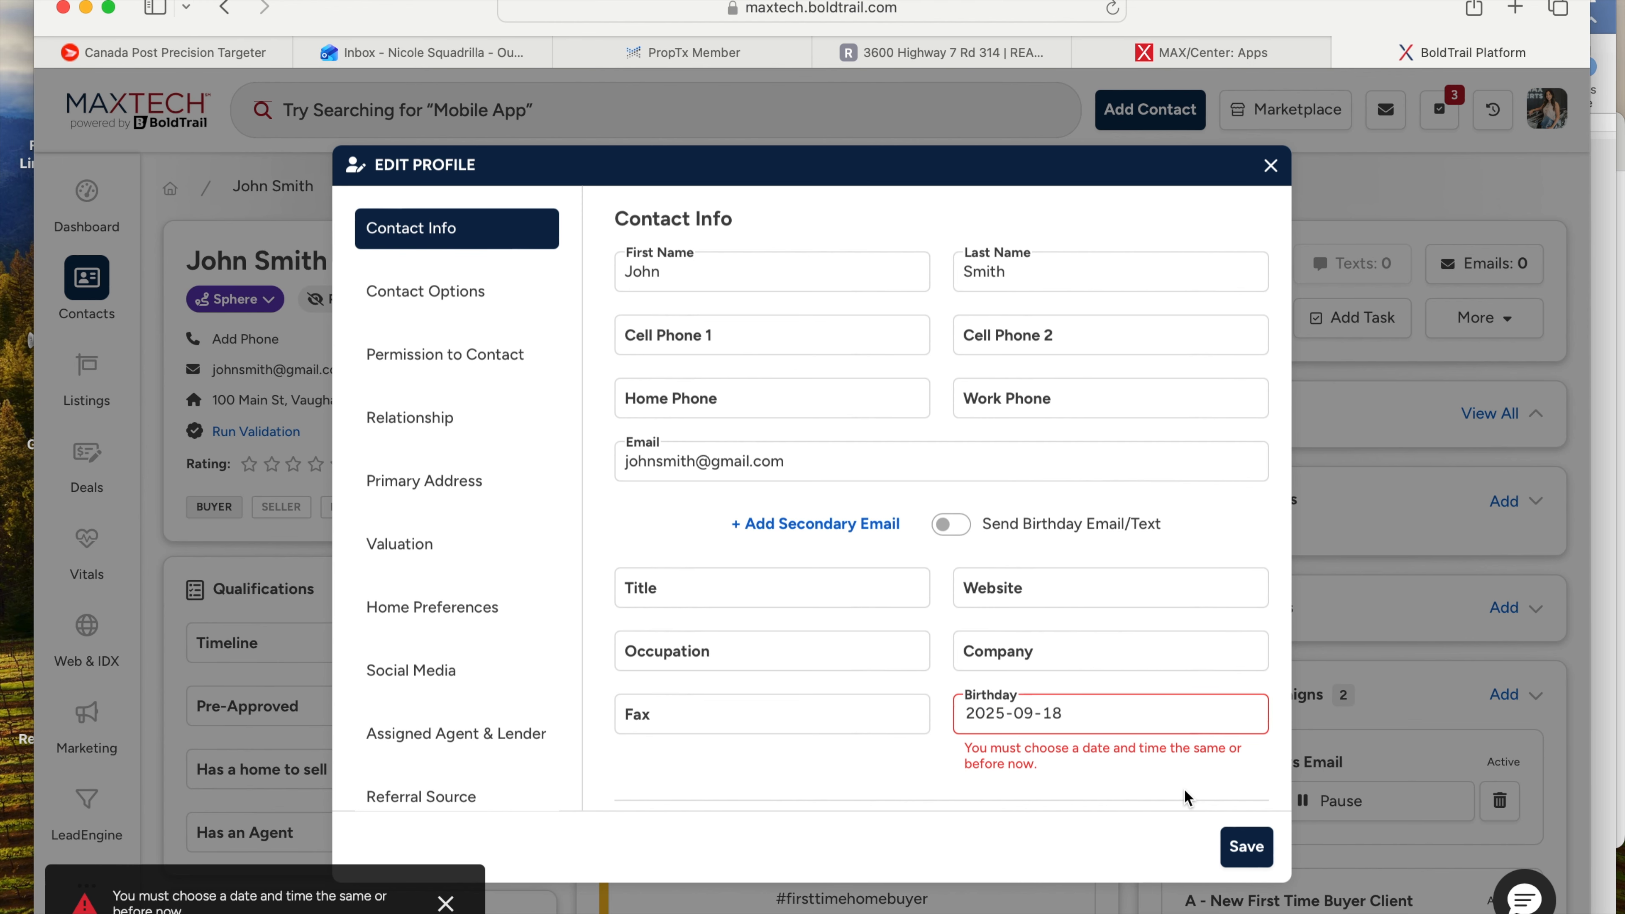
click(1254, 858)
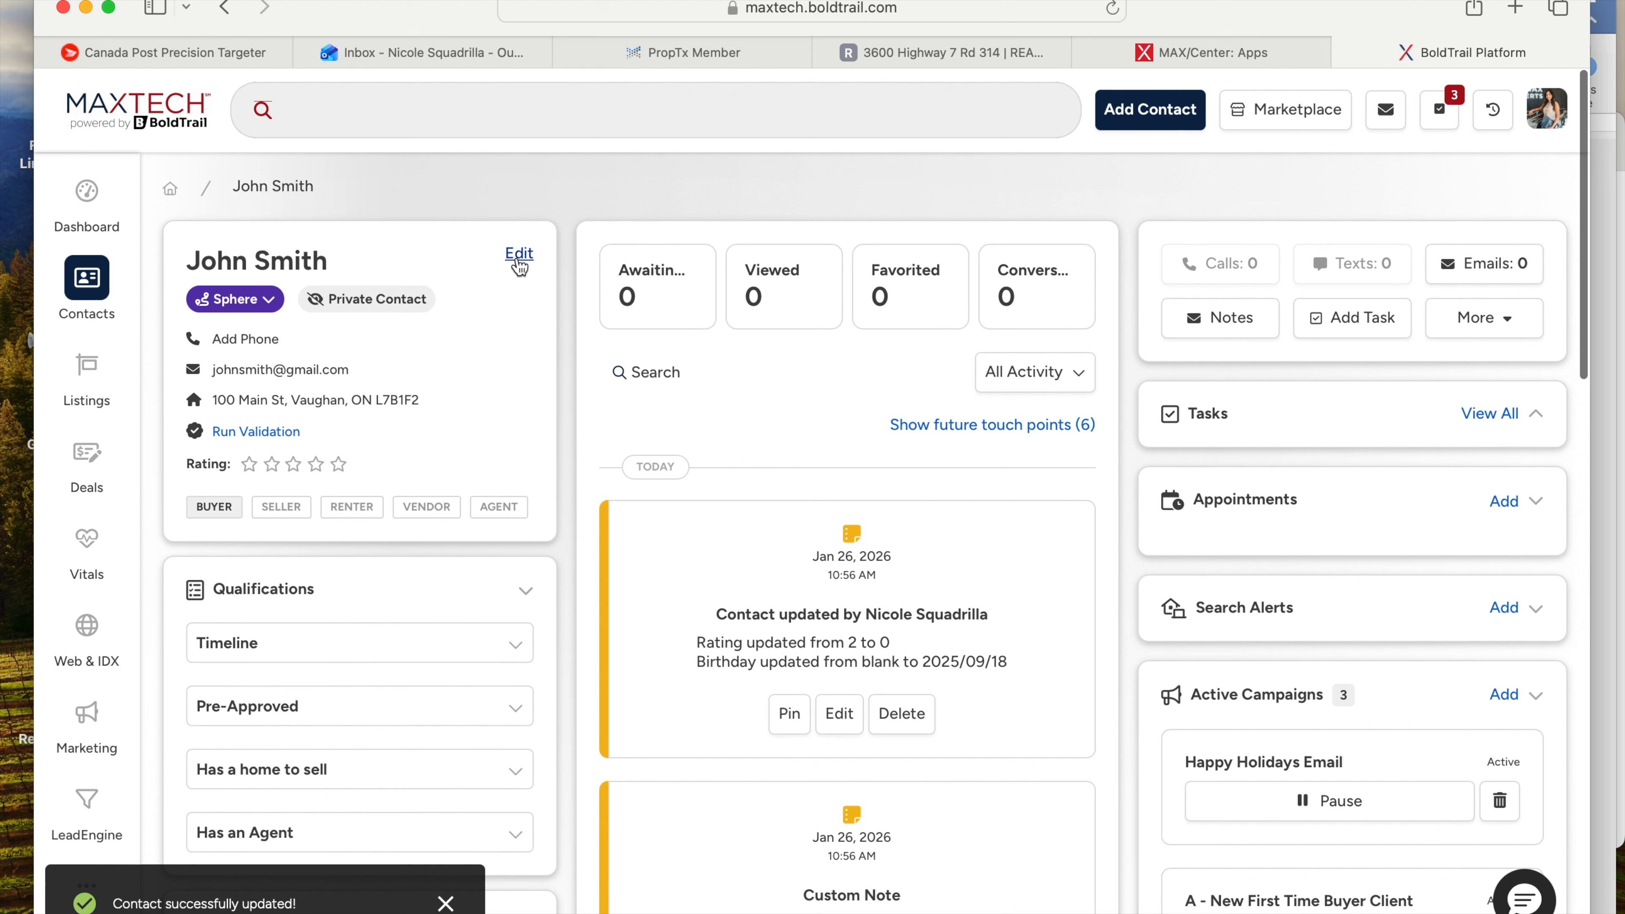
scroll(214, 544, down, 5)
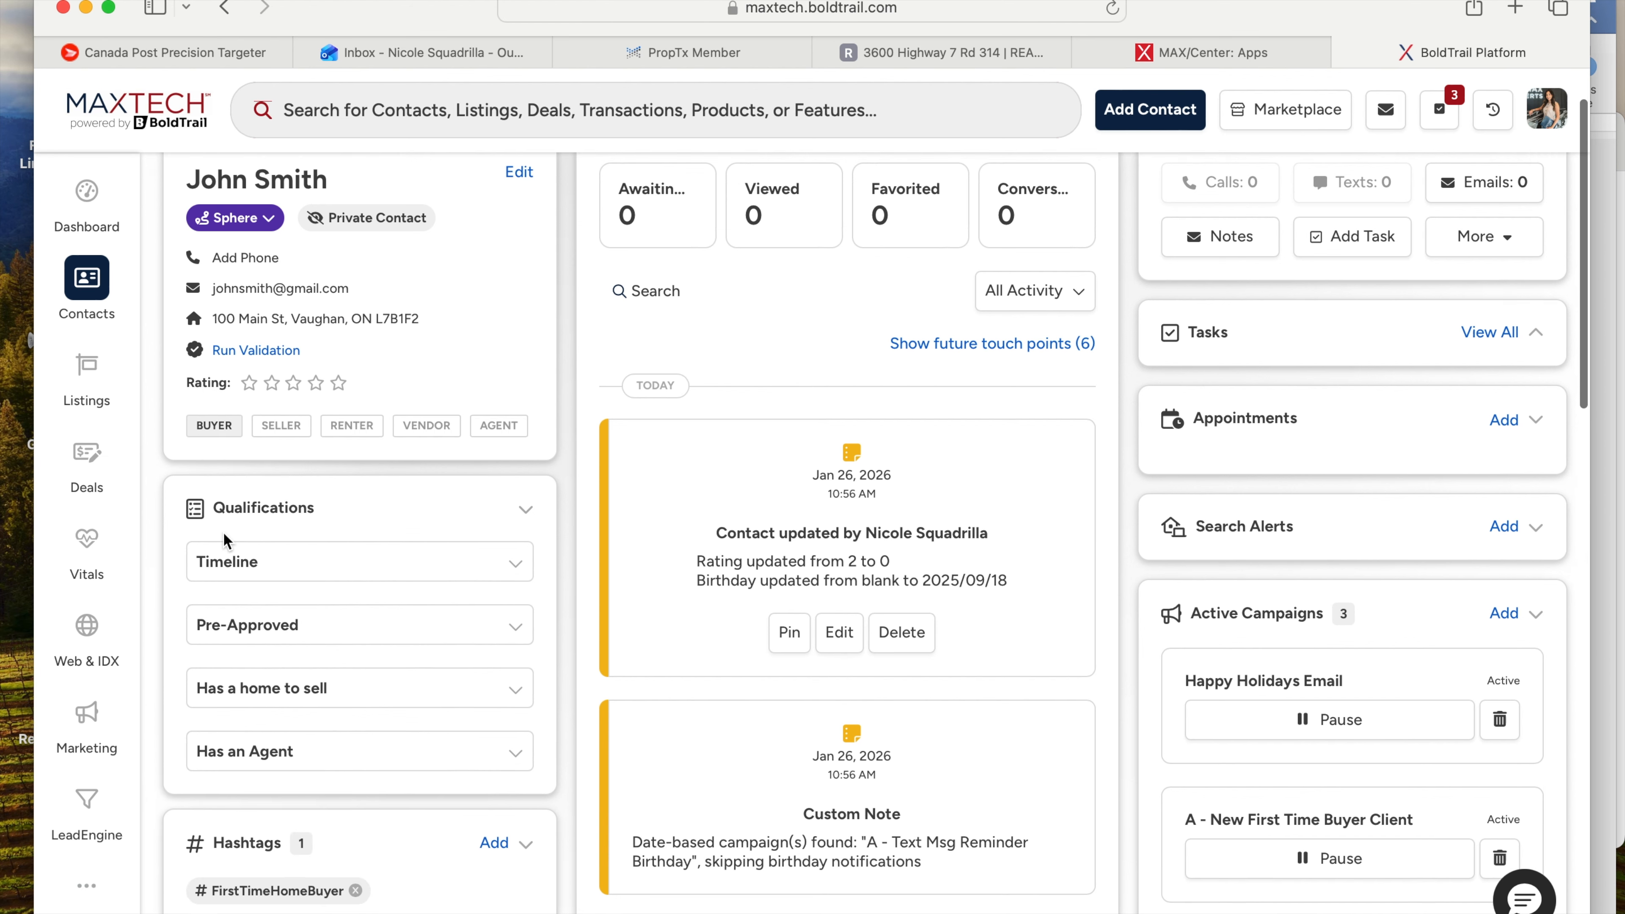
scroll(224, 532, down, 1)
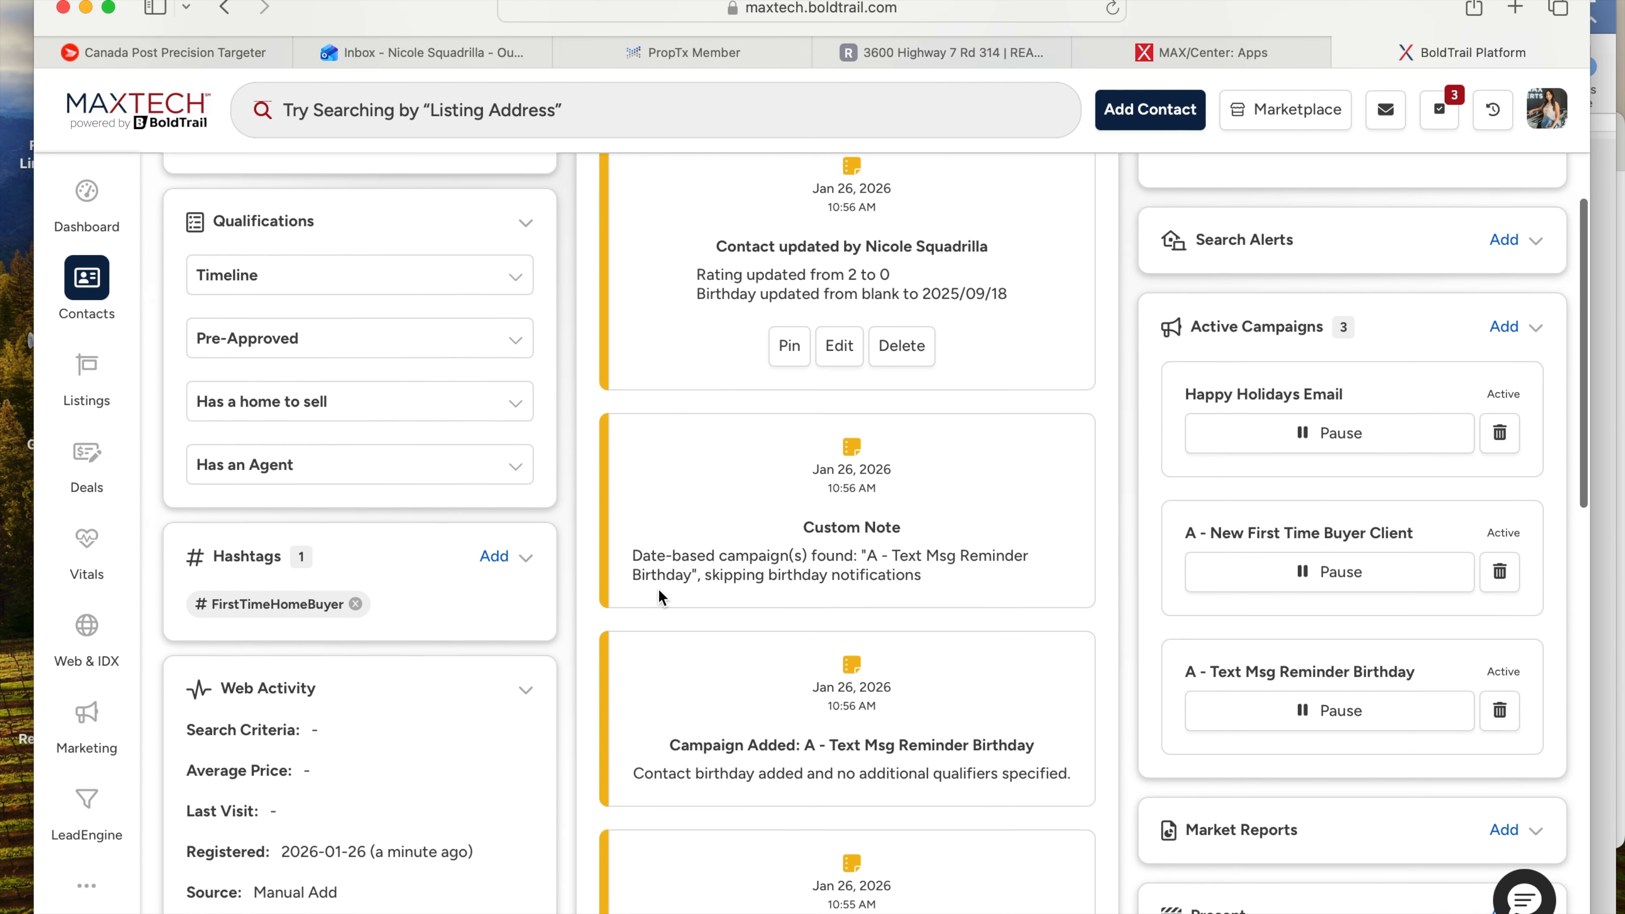
scroll(844, 653, up, 2)
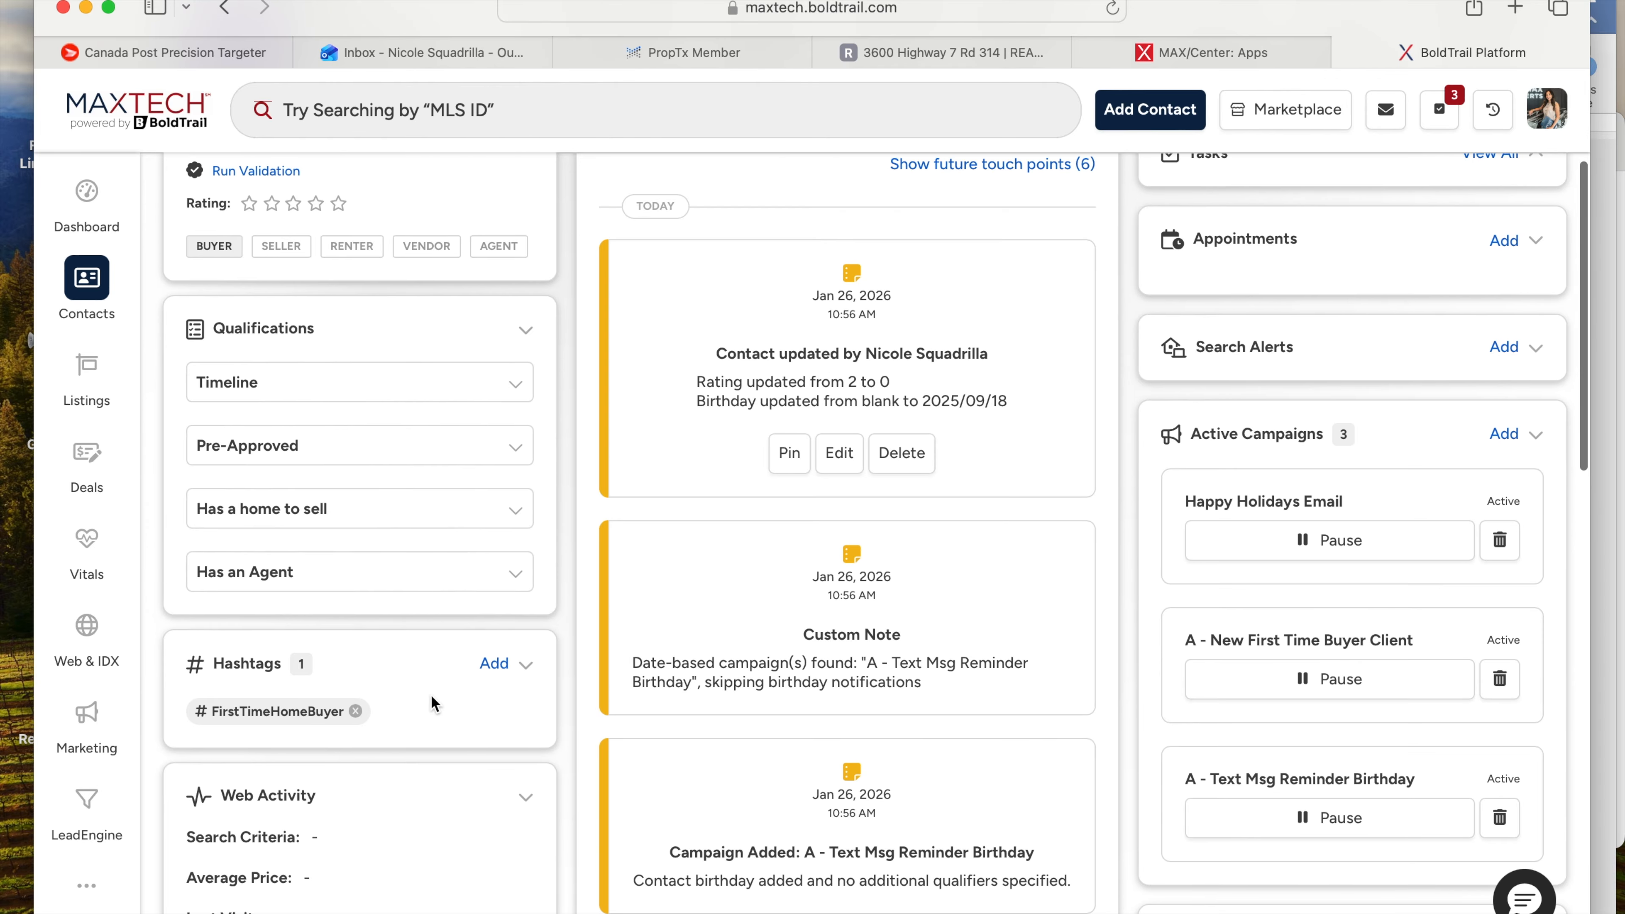
scroll(326, 712, up, 1)
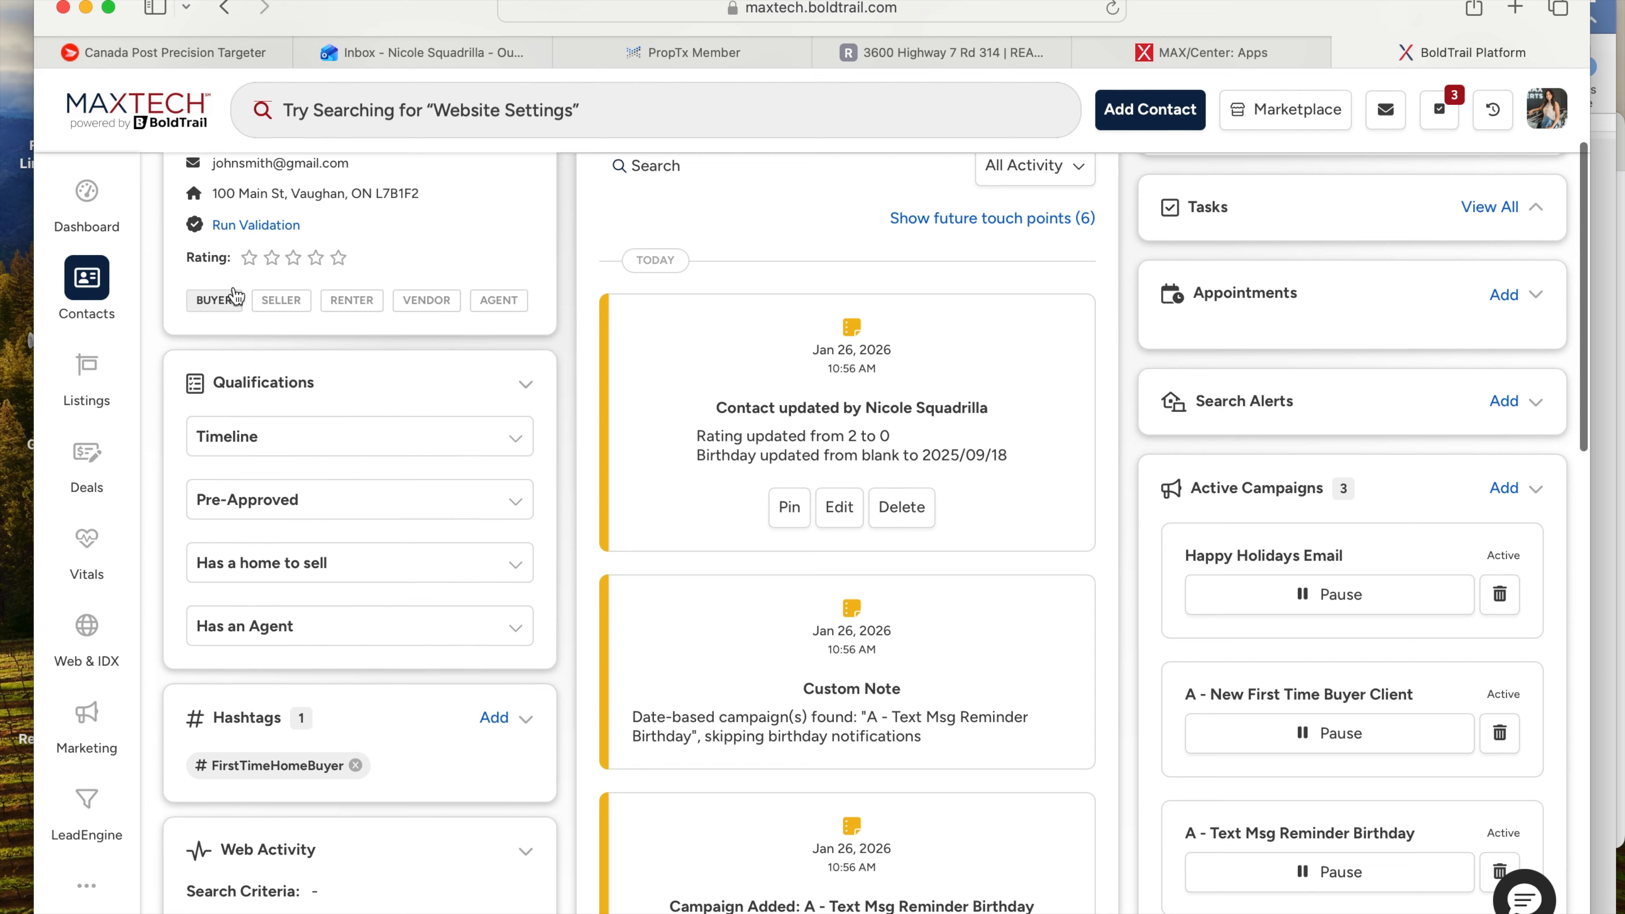
scroll(332, 811, up, 4)
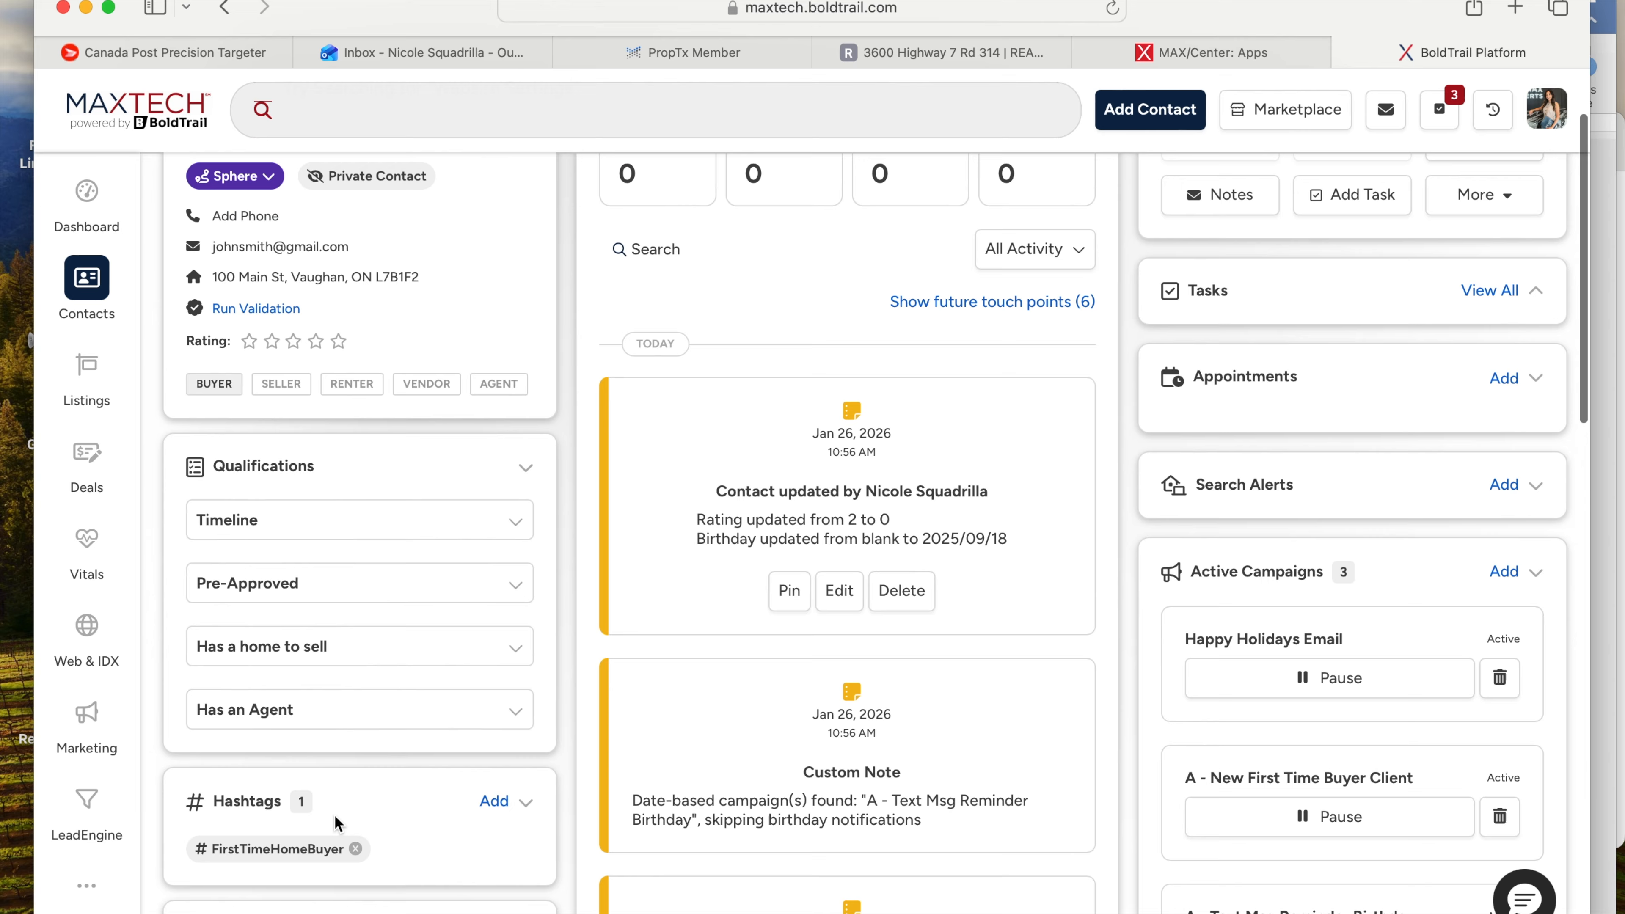
scroll(334, 823, down, 4)
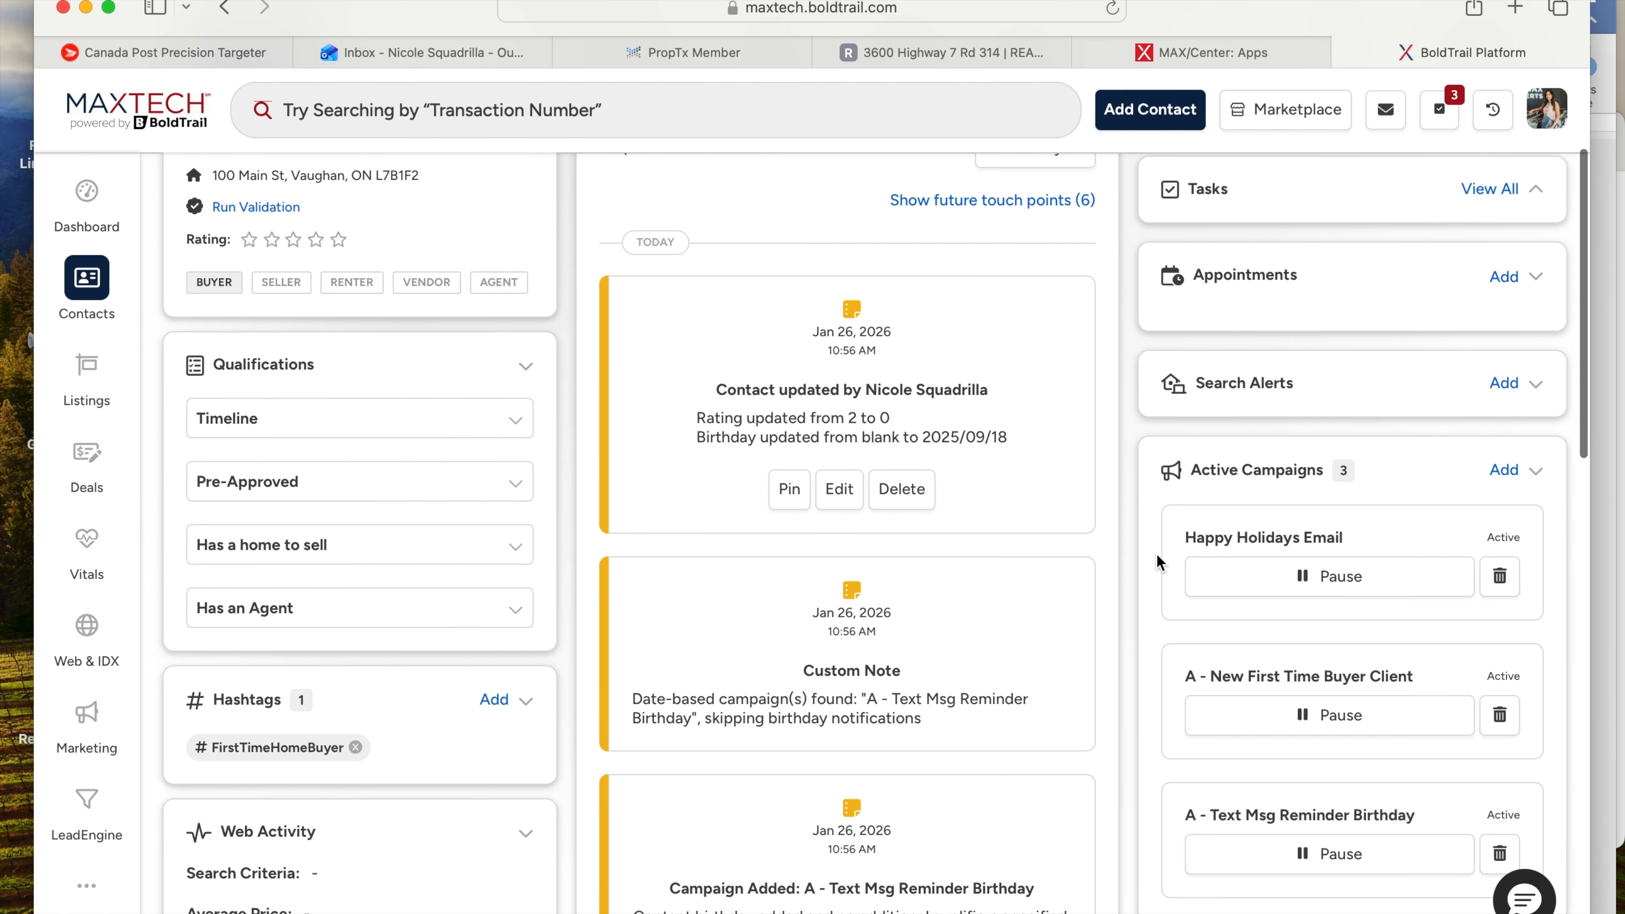
scroll(1159, 563, down, 1)
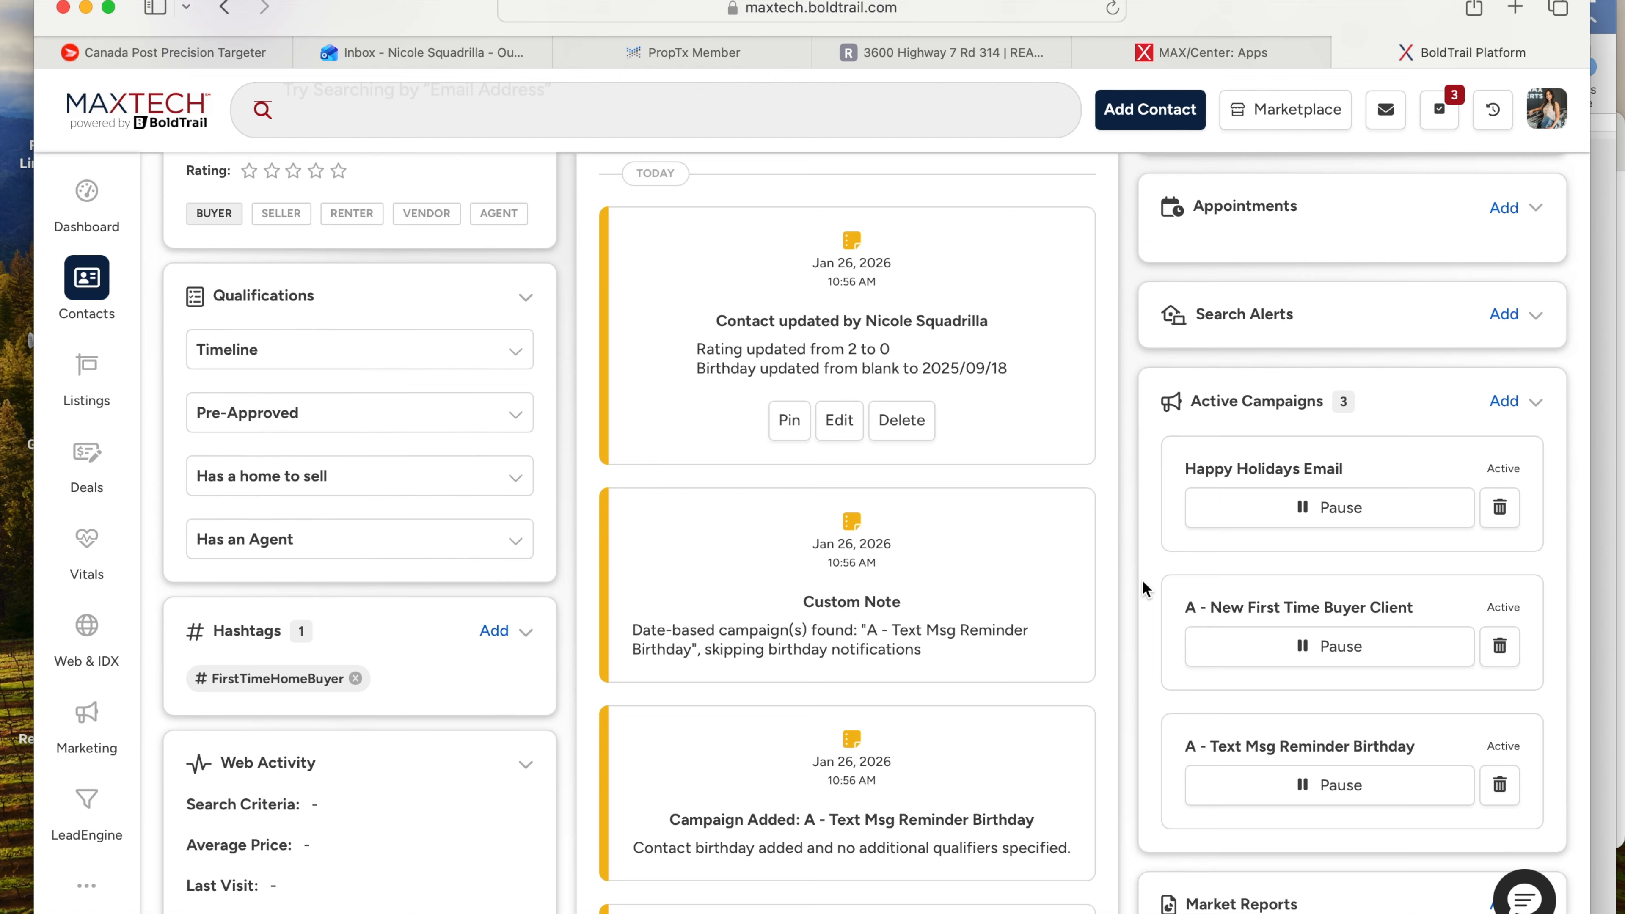
scroll(1147, 560, down, 7)
scroll(1146, 553, up, 10)
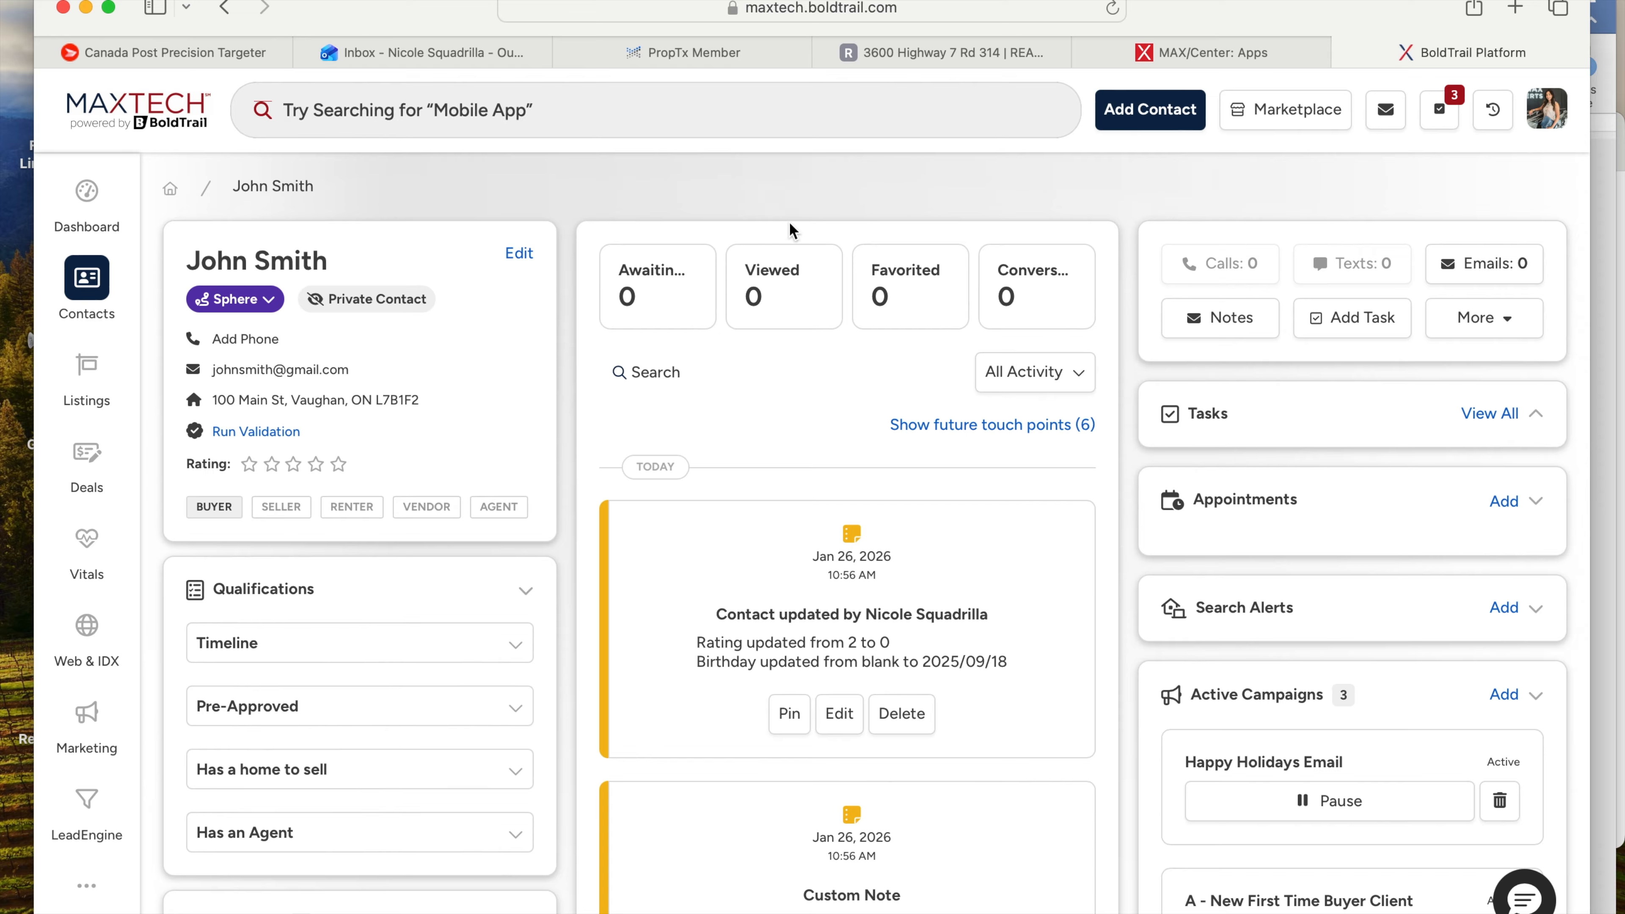
click(262, 317)
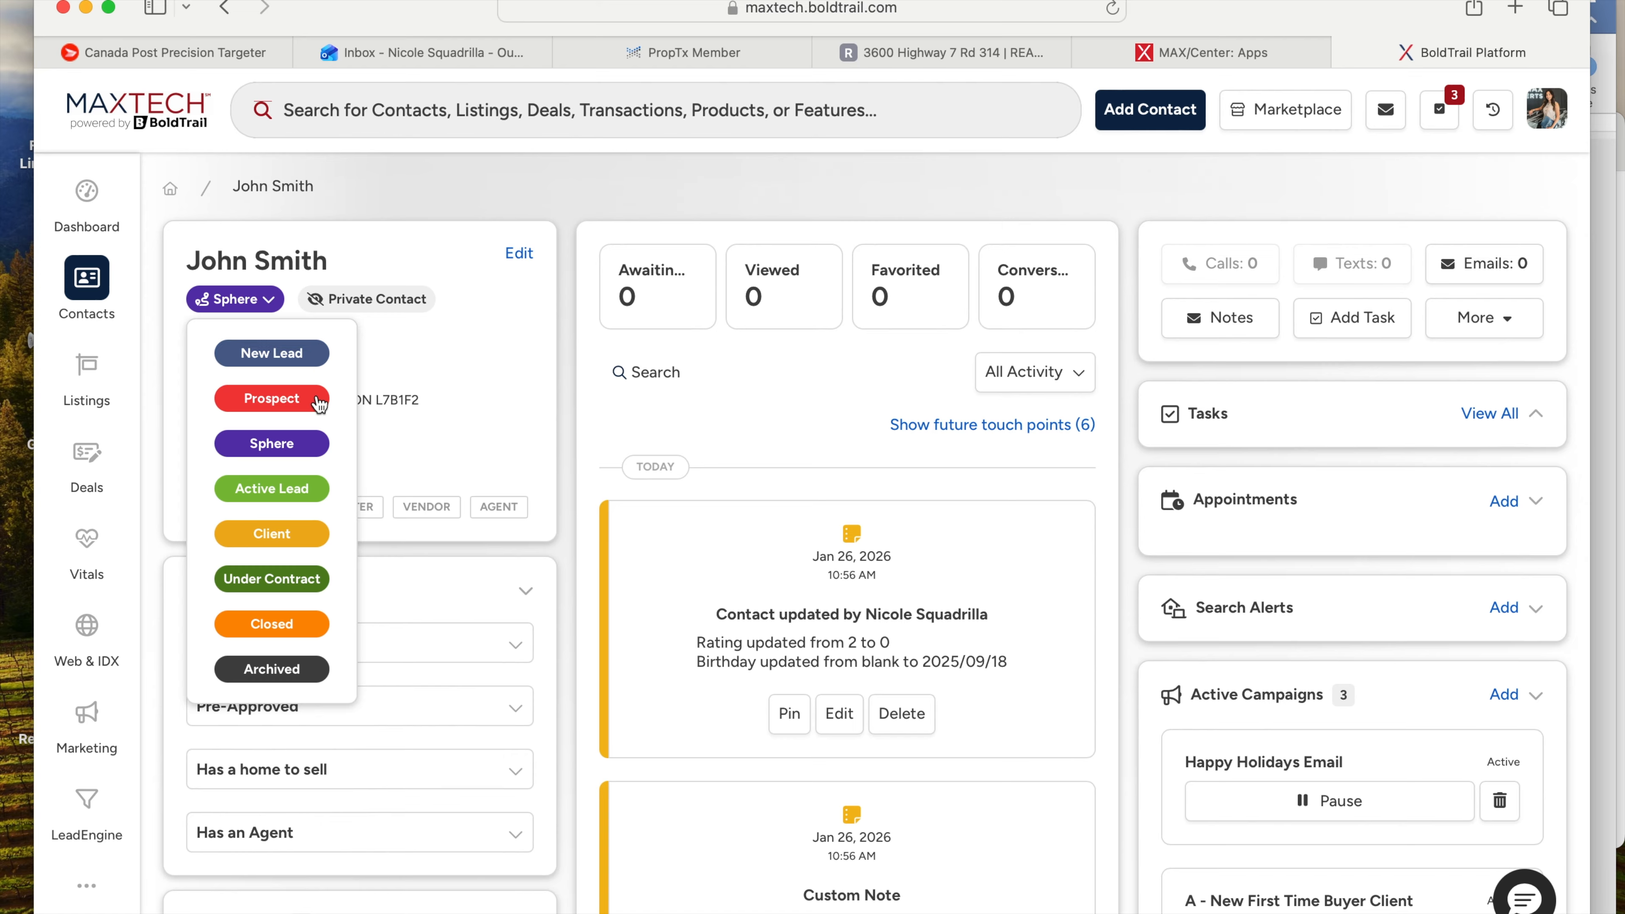
click(411, 364)
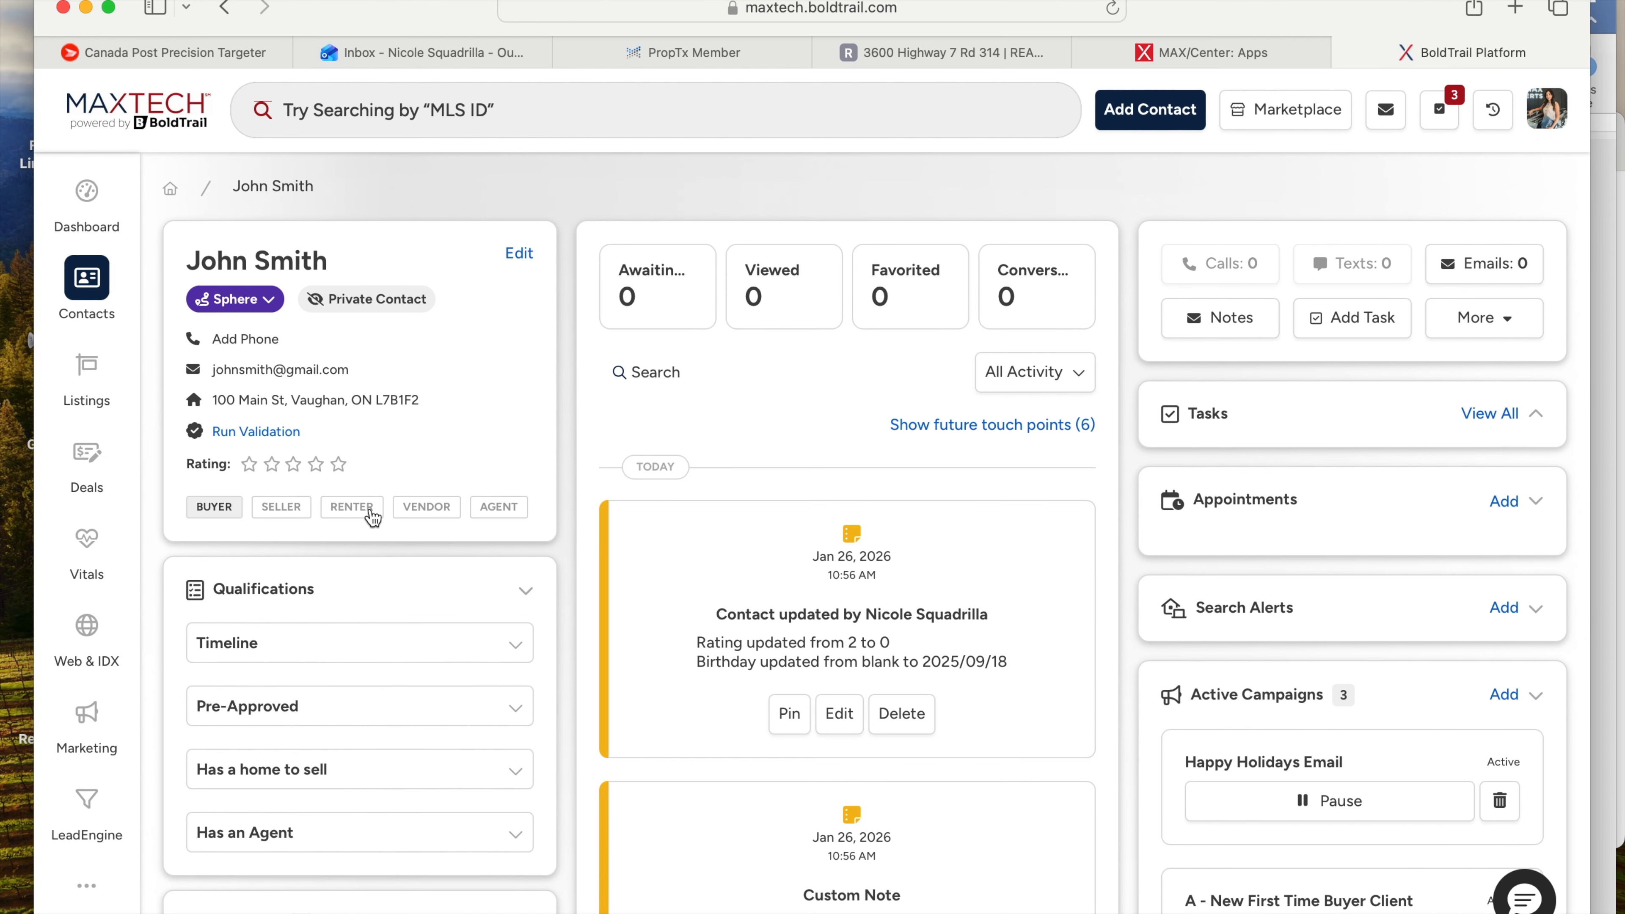
scroll(345, 664, down, 6)
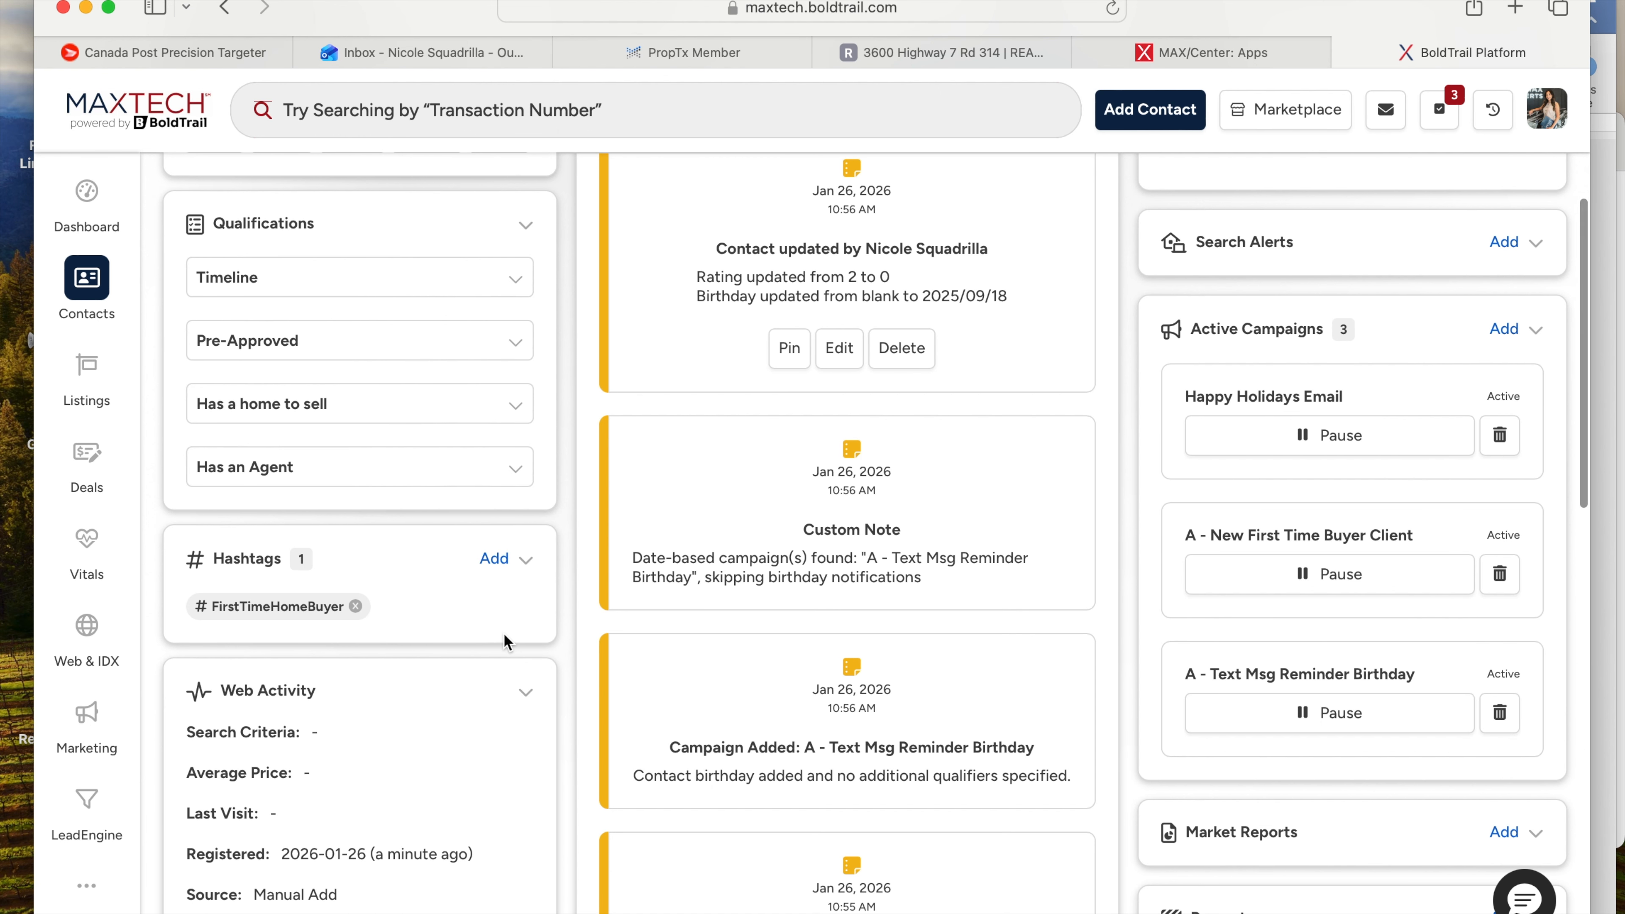
scroll(577, 646, up, 6)
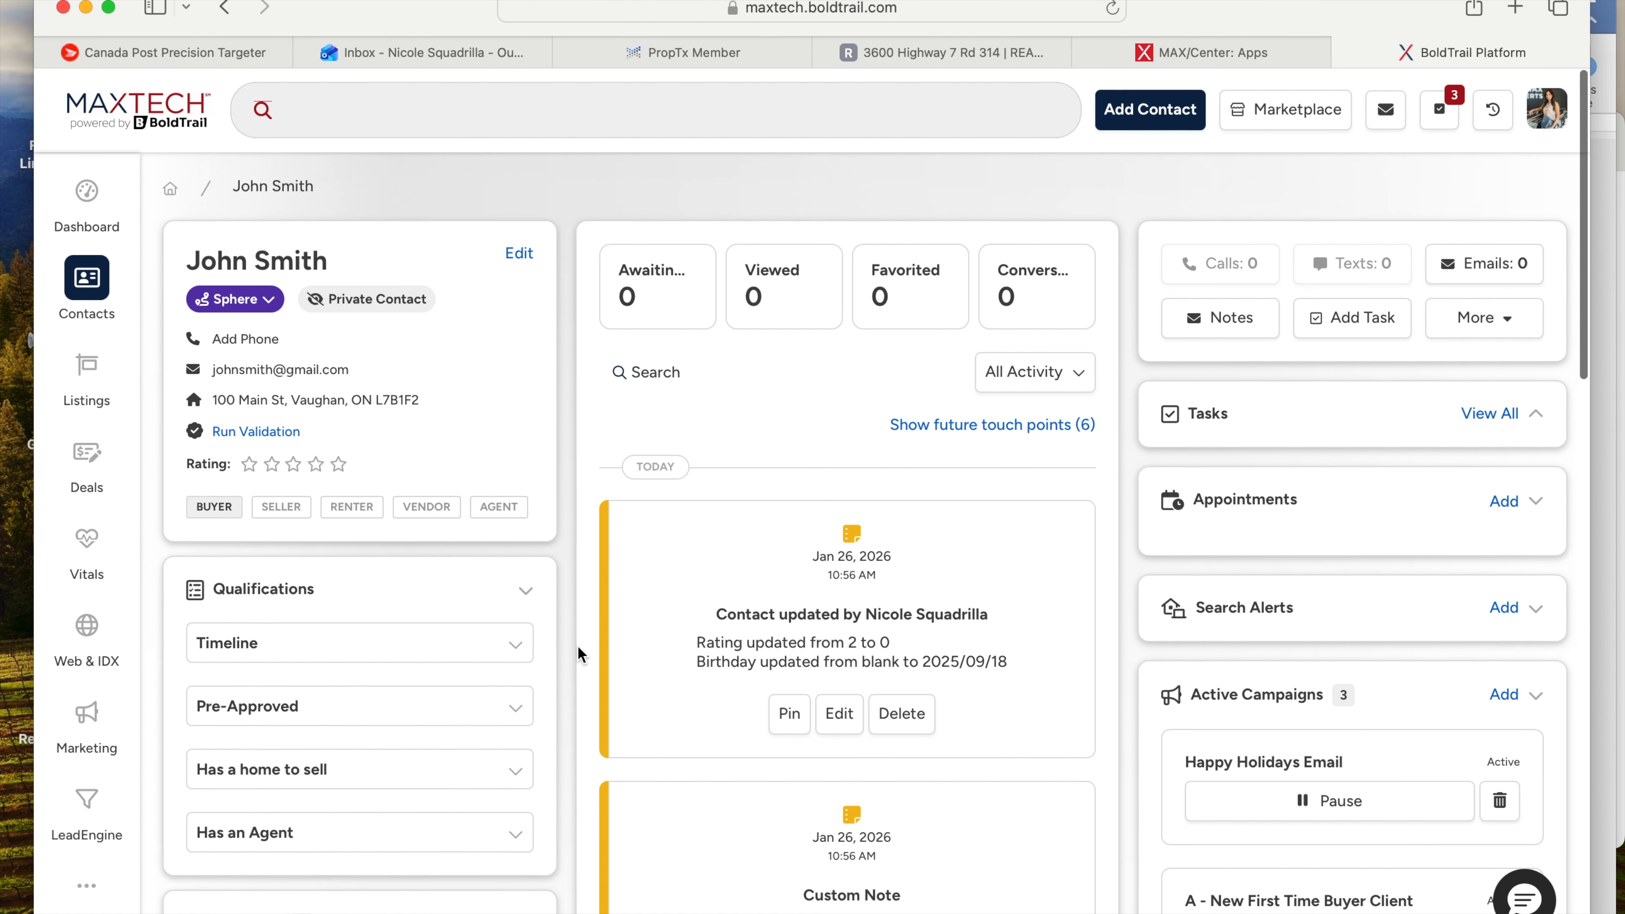